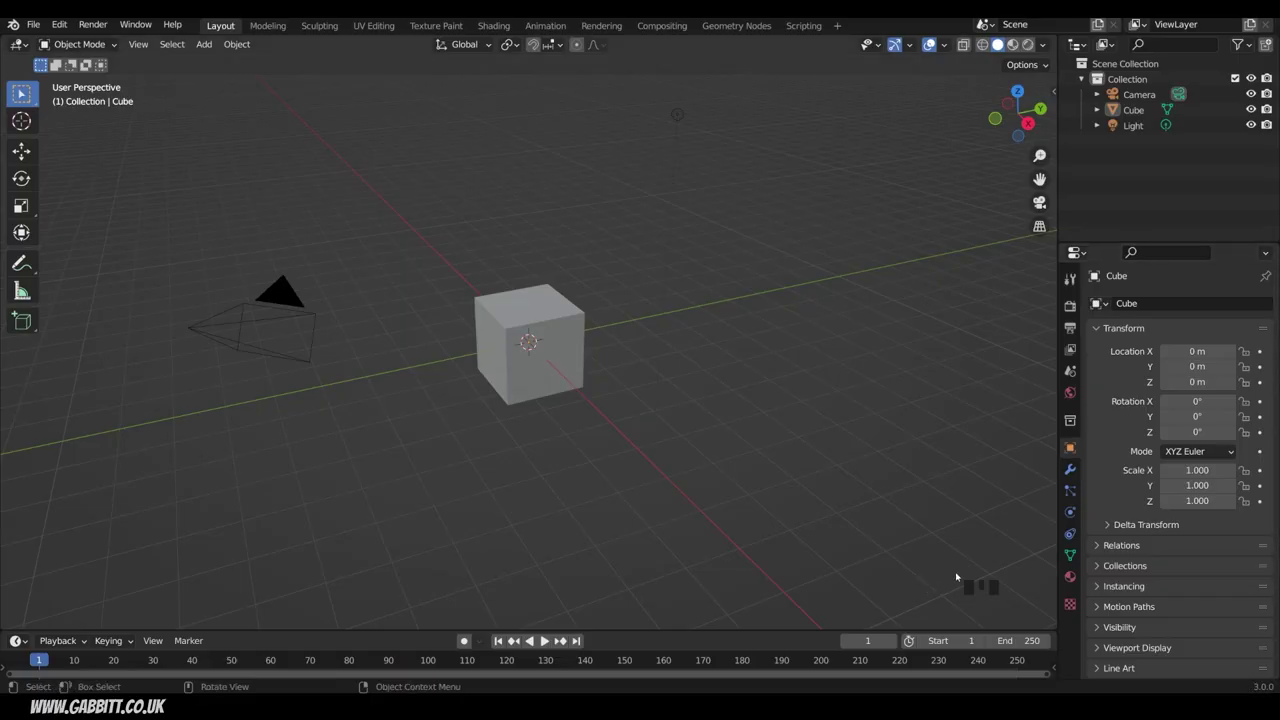
Step: Delete the default cube and add a UV sphere at the world origin
left_click(522, 302)
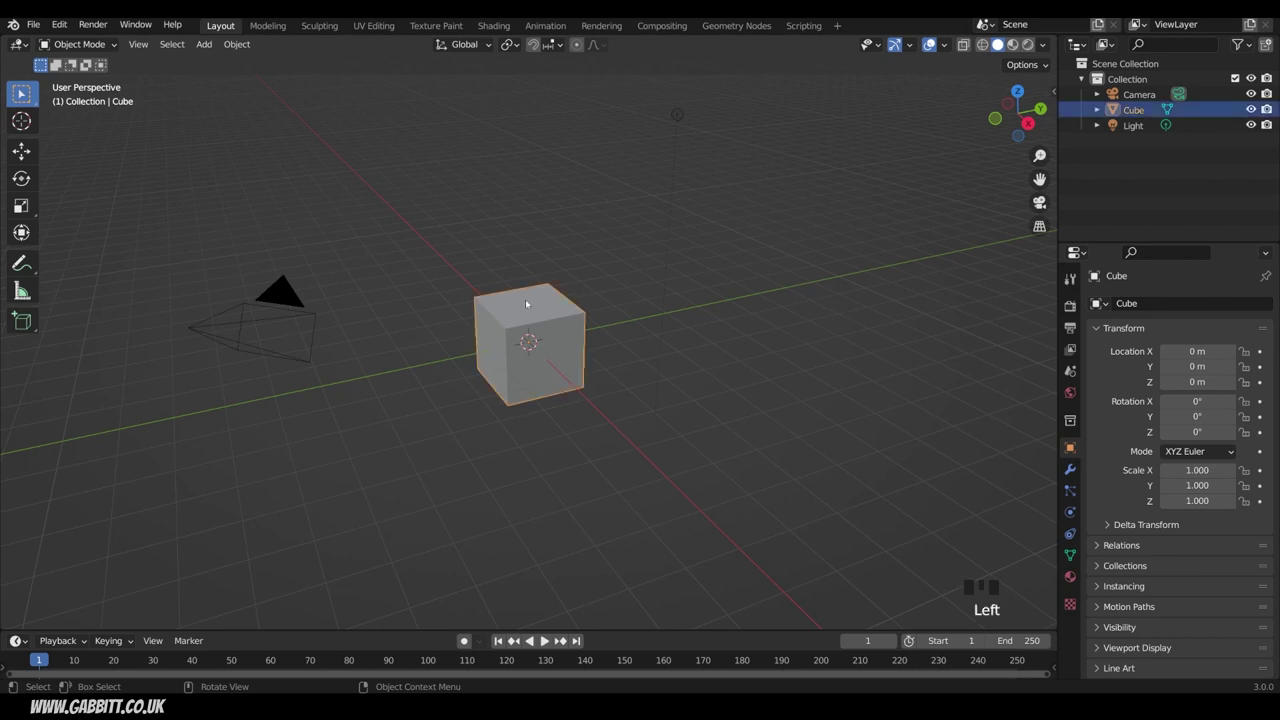
key("Delete")
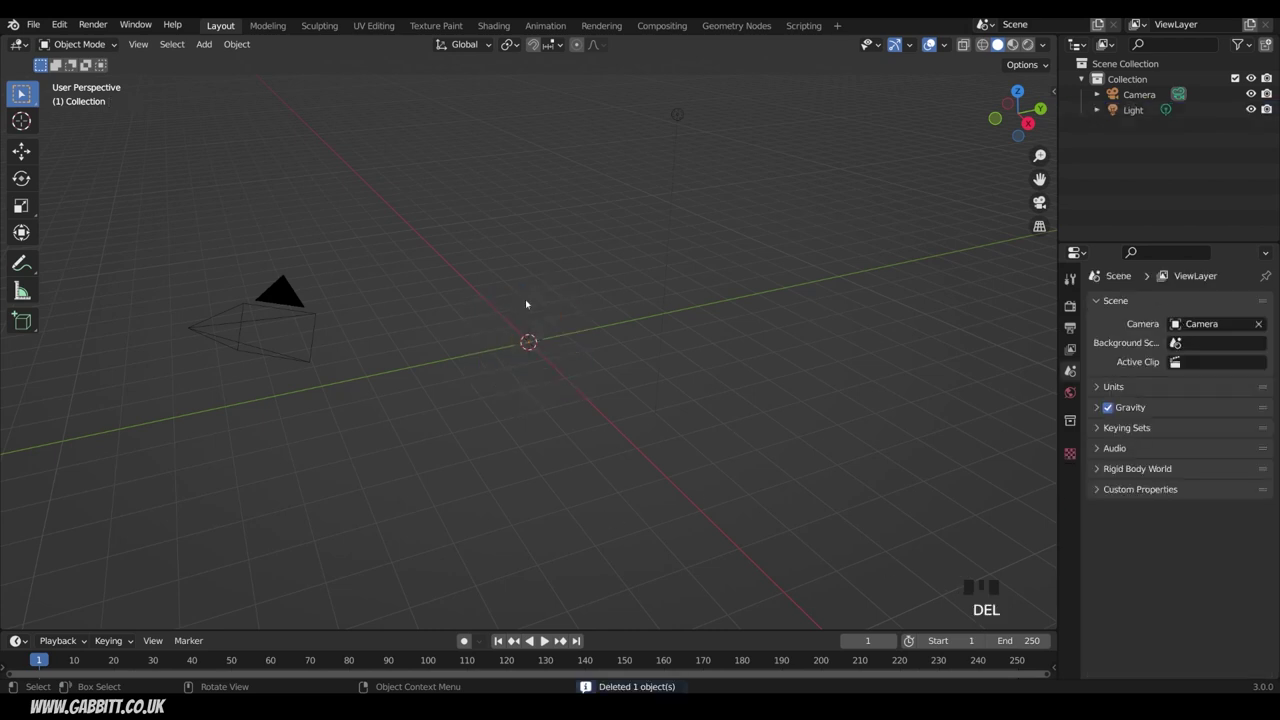
key("shift+a")
mouse_move(525, 300)
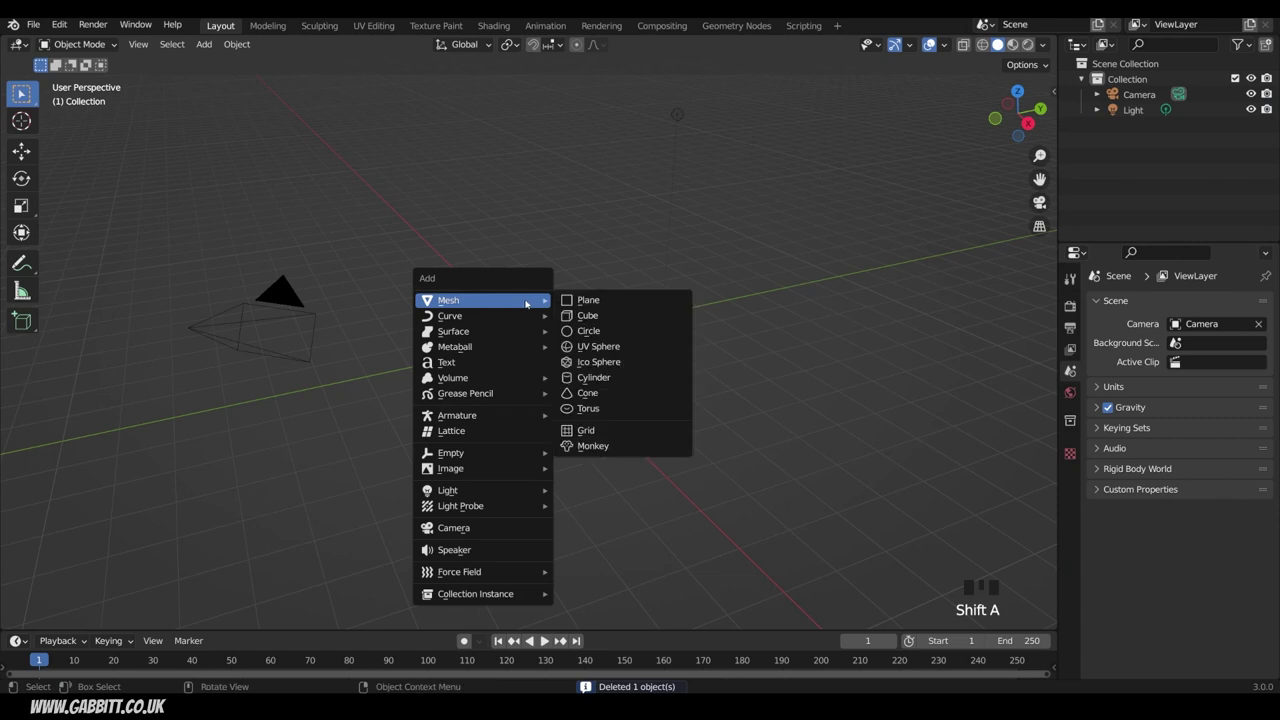
left_click(596, 346)
middle_click_drag(596, 346, 551, 348)
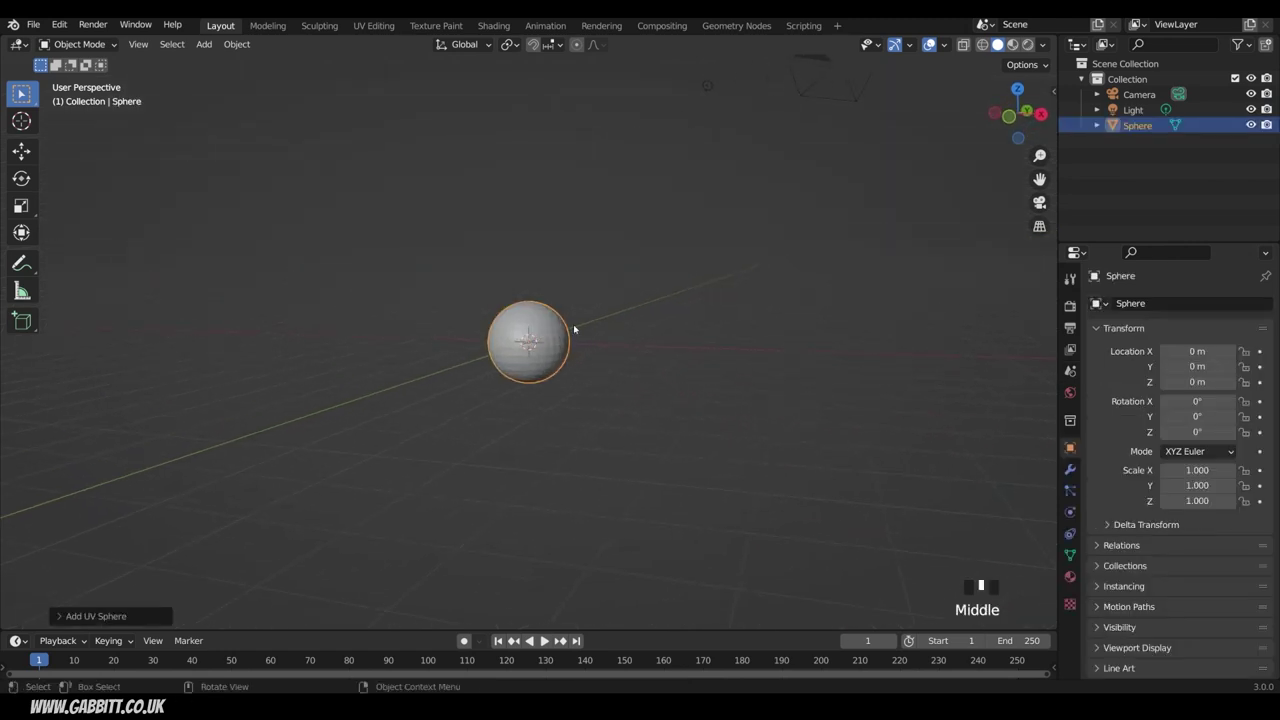
Step: Move the sphere up 1 m along the Z axis
key("g")
key("z")
key("1")
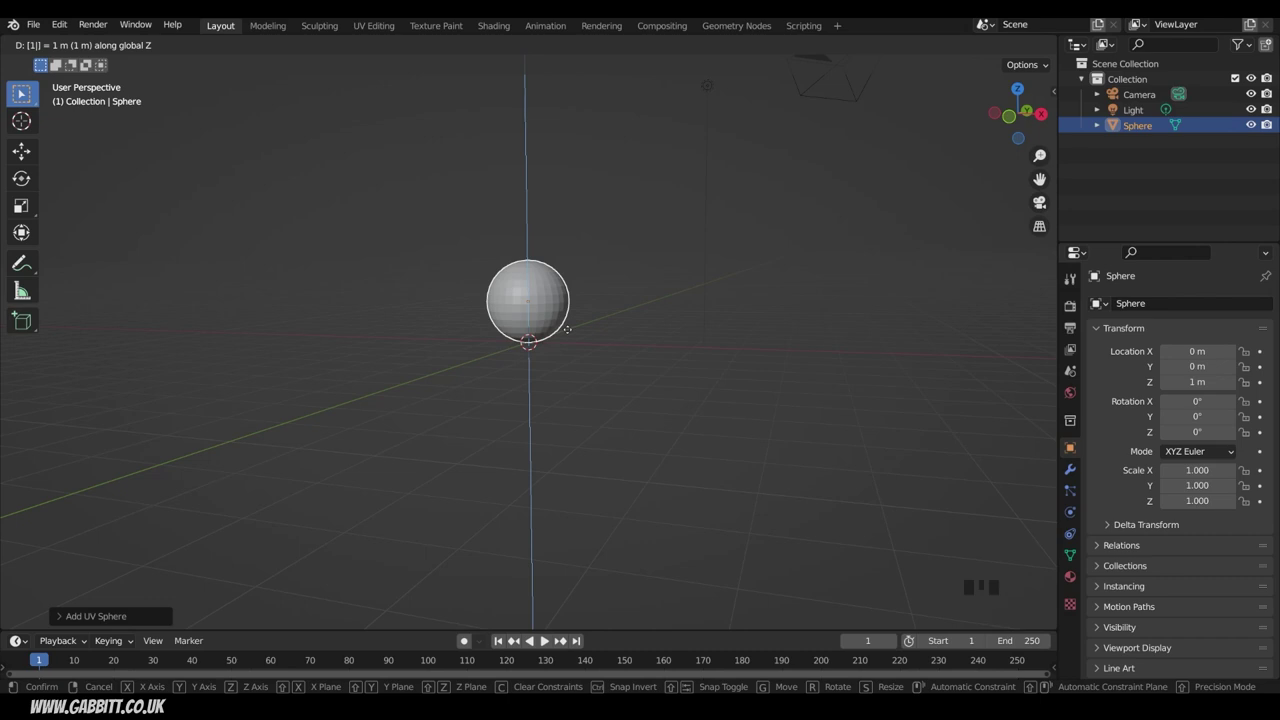
key("Return")
Step: Shade the sphere smooth and add a Subdivision Surface modifier to it
middle_click_drag(561, 371, 575, 432)
scroll(589, 369, "up", 4)
right_click(550, 339)
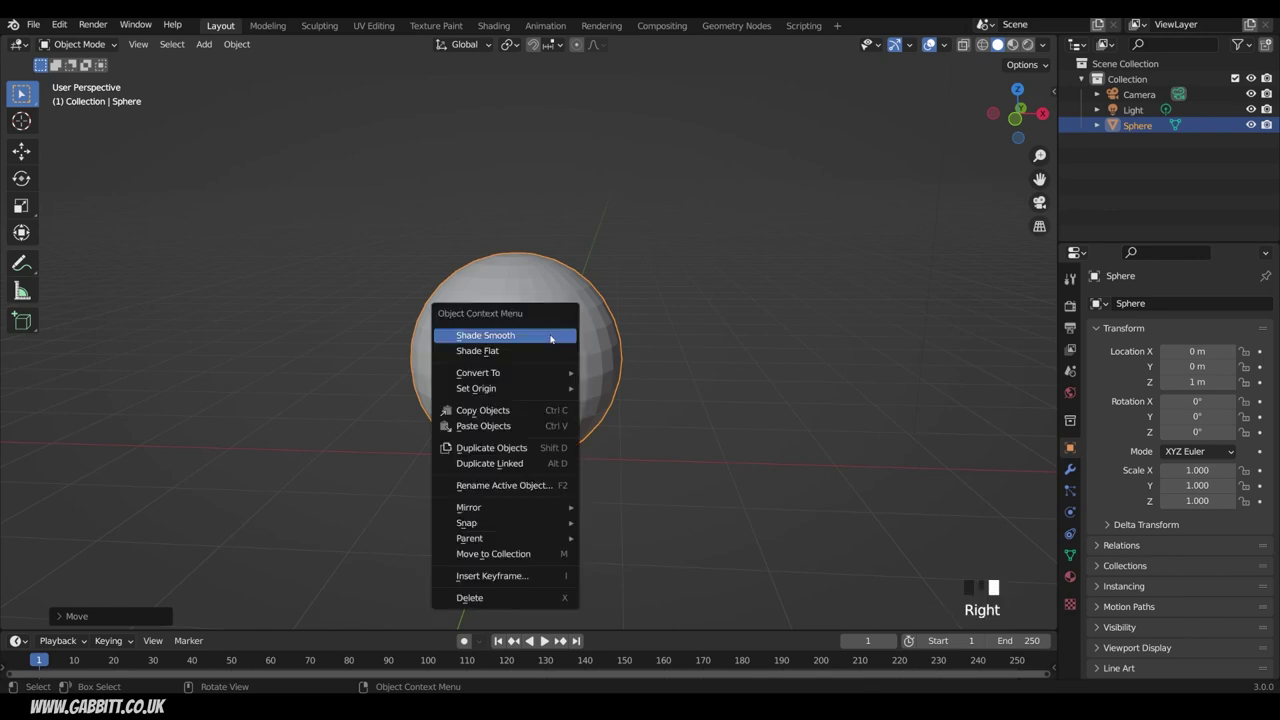
left_click(550, 337)
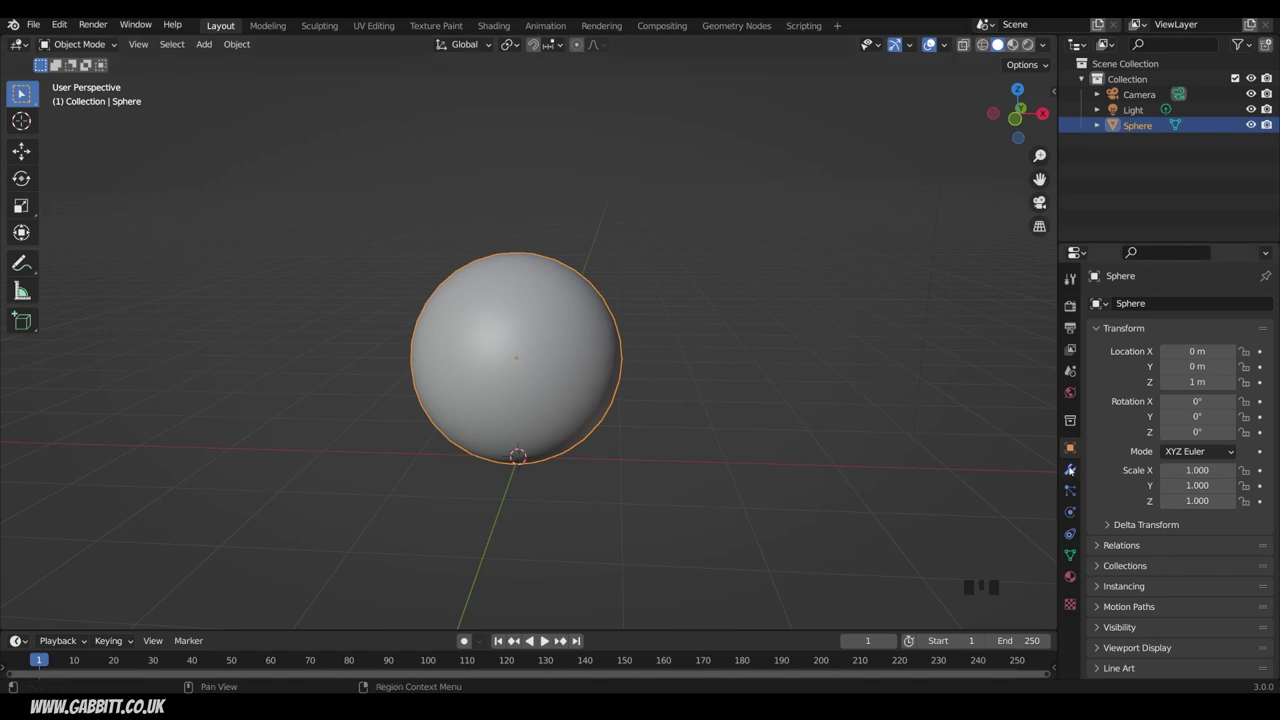
left_click(1070, 469)
left_click(1177, 308)
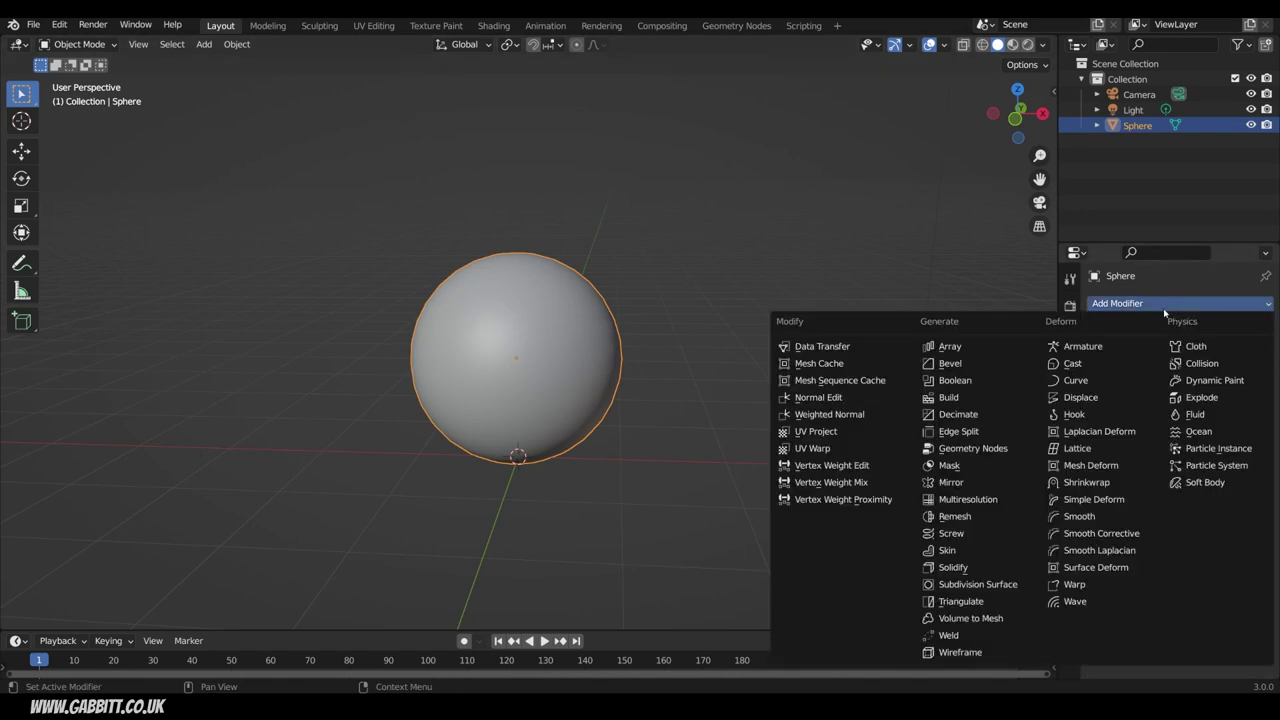
left_click(966, 588)
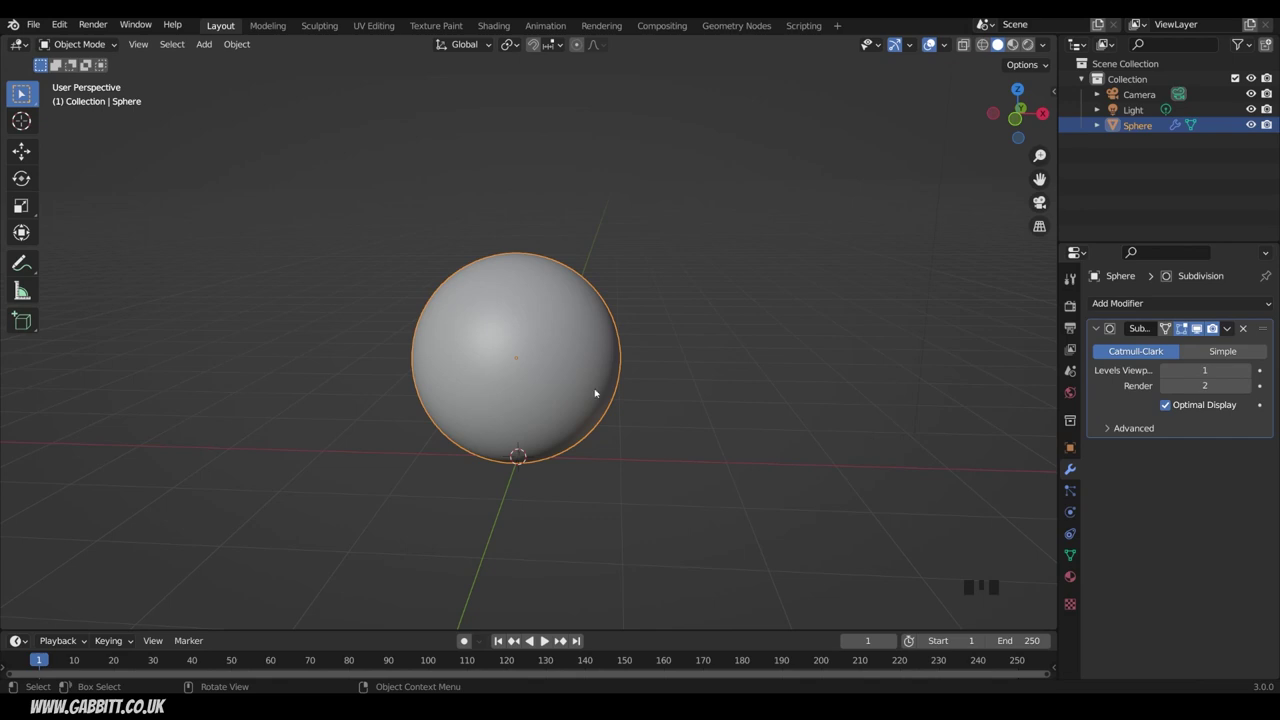
Step: Duplicate the sphere along the X axis to both sides, with the negative-X copy about 2.4 m from the original
key("shift+d")
key("x")
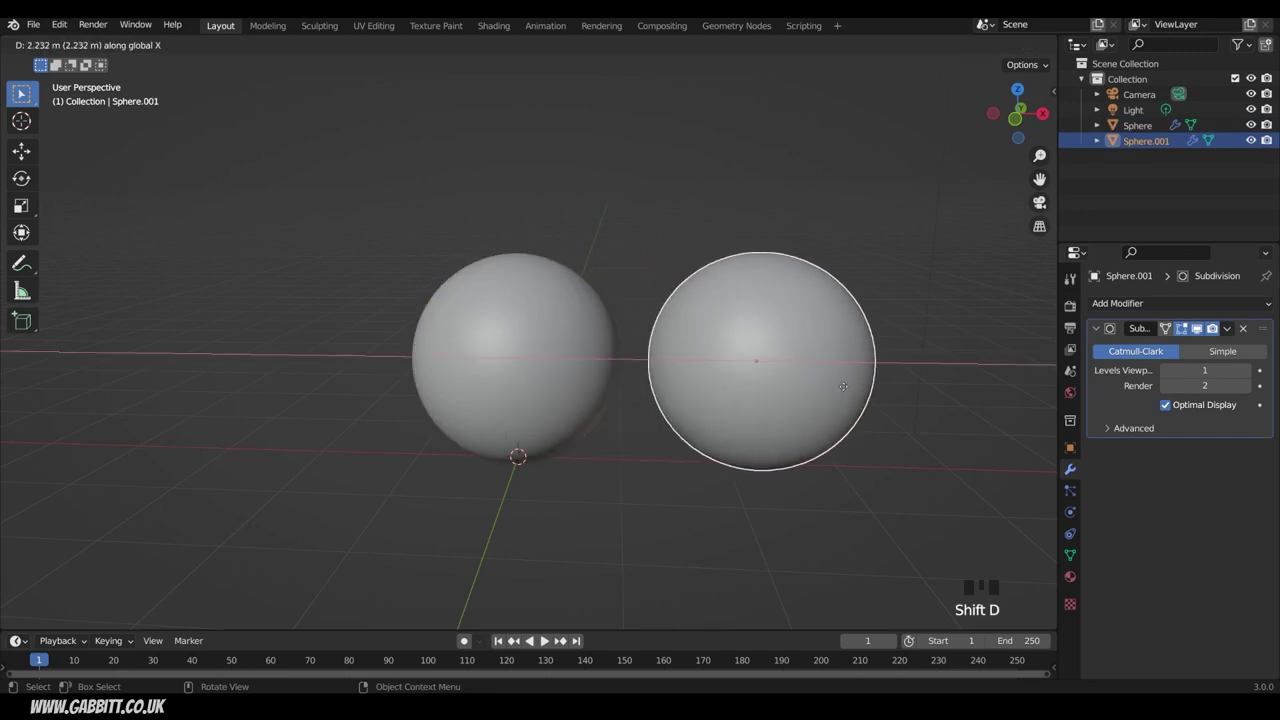
left_click(856, 387)
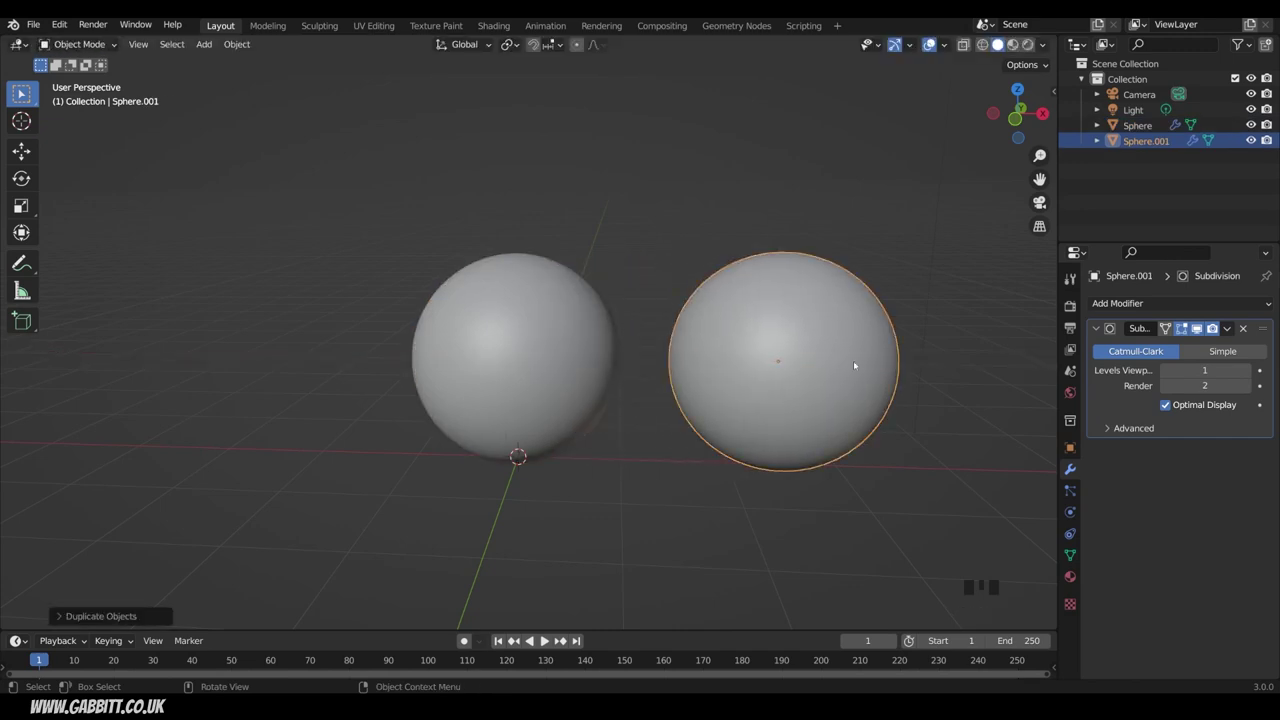
left_click(594, 329)
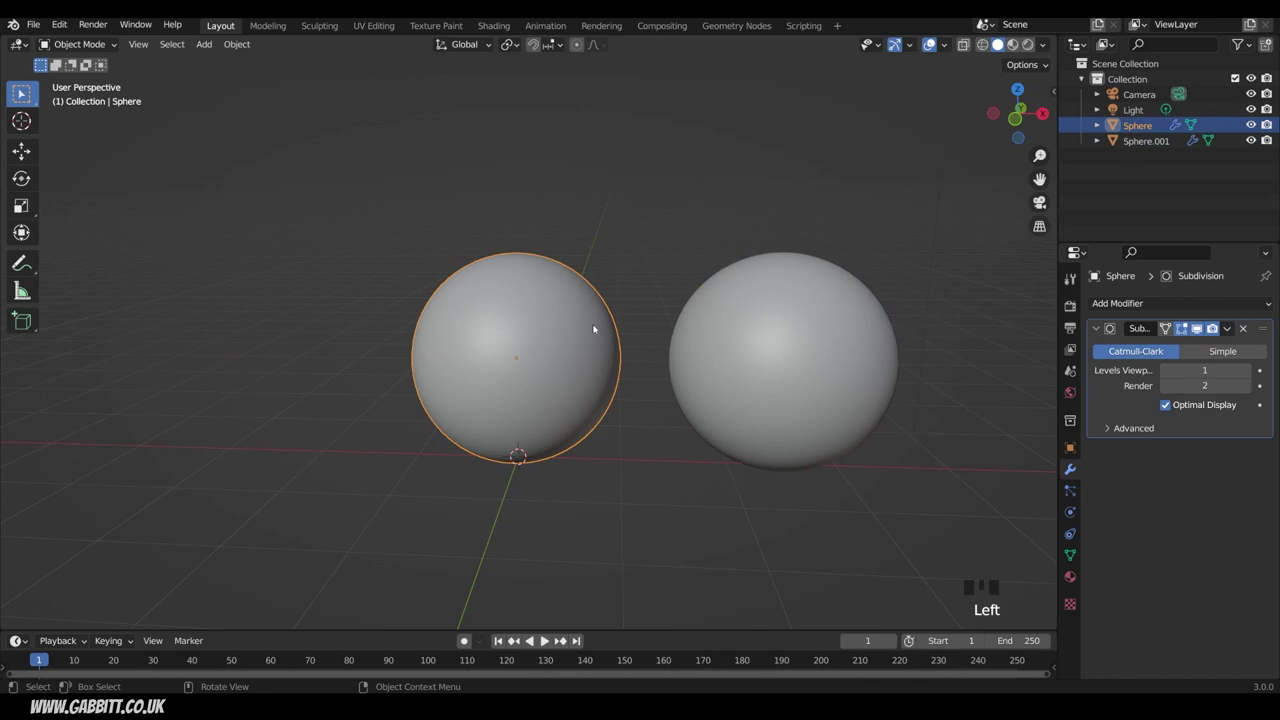
key("shift+d")
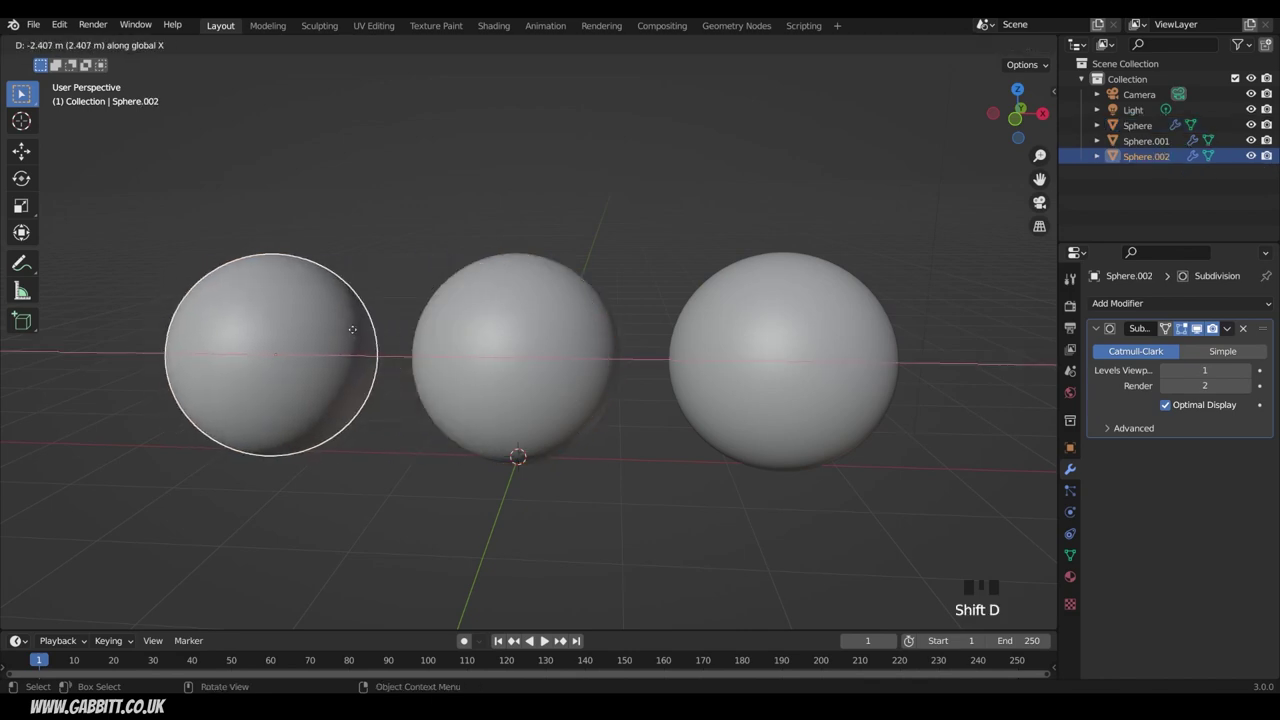
left_click(424, 333)
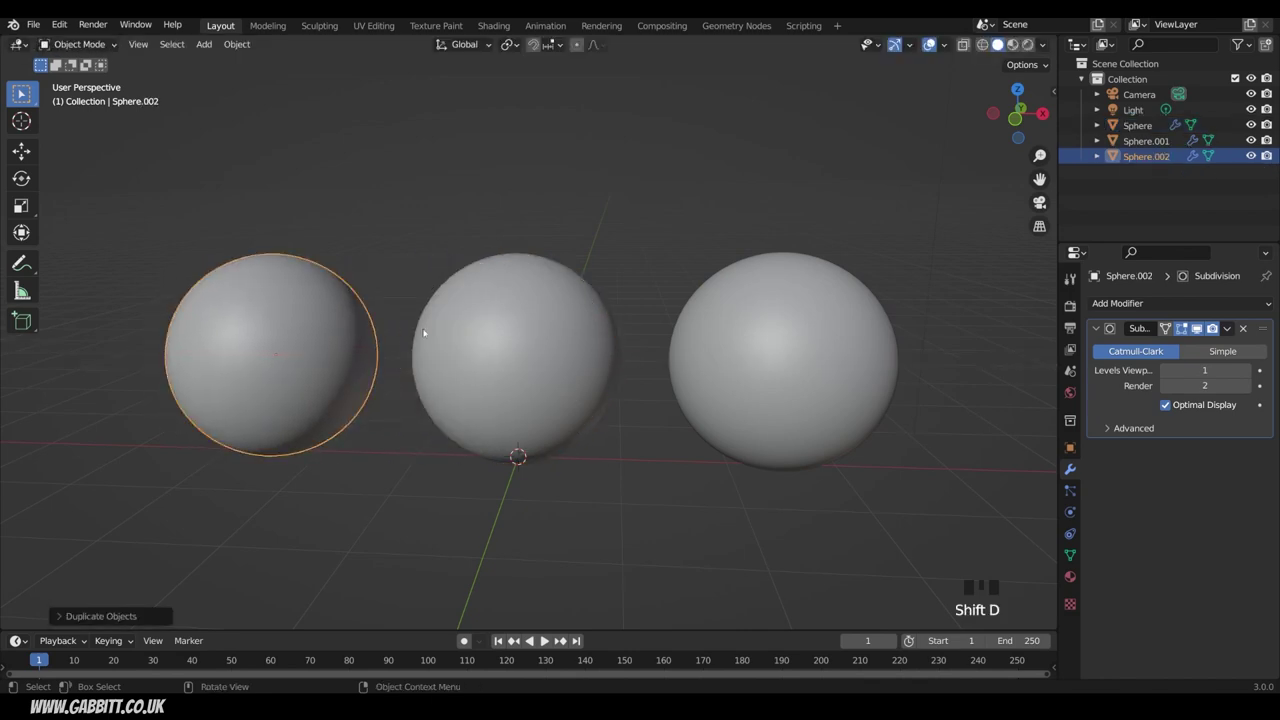
Step: Switch to the Shading workspace and create a new material for the sphere on the negative-X side
left_click(493, 25)
middle_click_drag(632, 195, 690, 304)
scroll(690, 304, "up", 3)
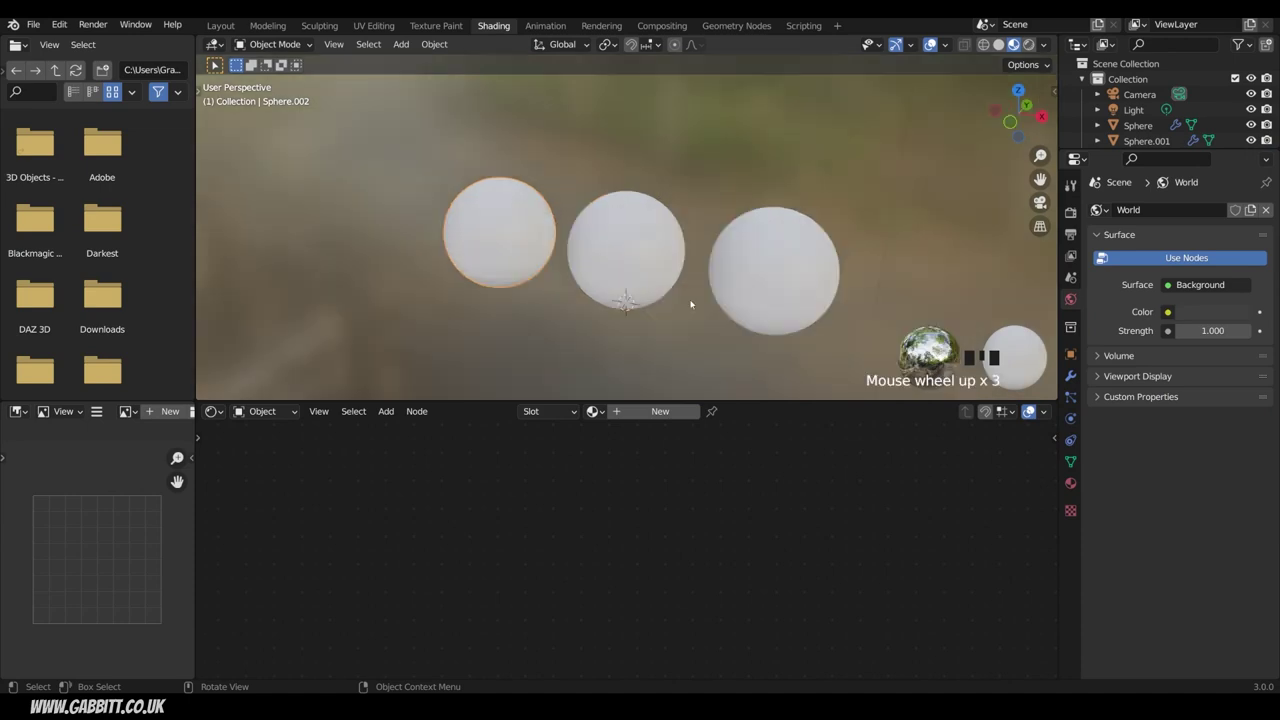
left_click(645, 412)
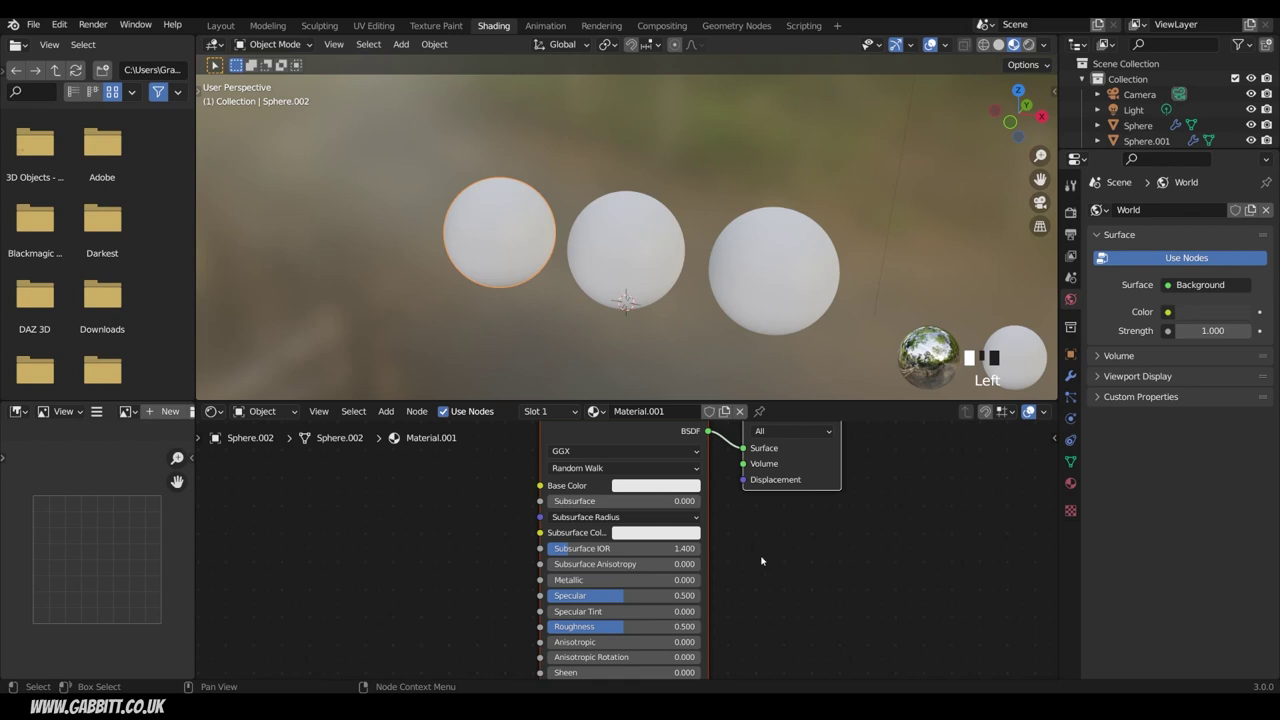
Step: Make the material a polished gold with base color hue 0.085, saturation 0.935, value 0.437, Metallic 1.000 and Roughness 0.120
left_click(684, 488)
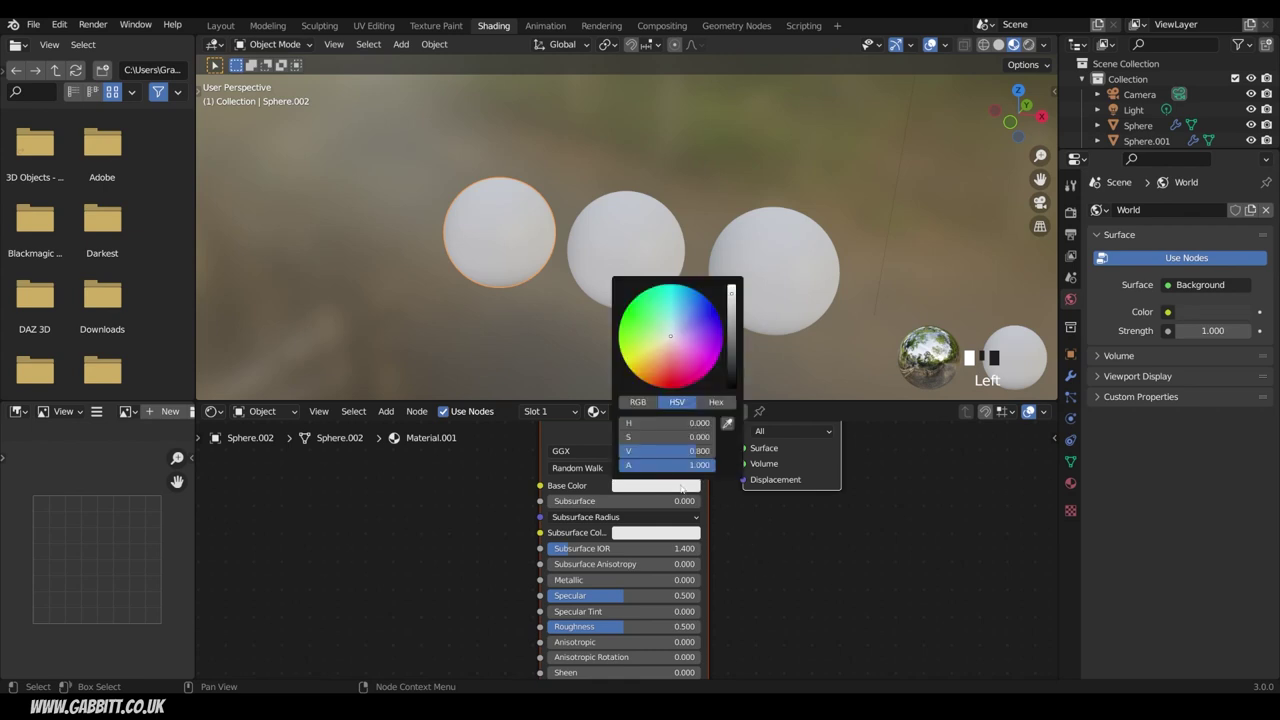
left_click(647, 367)
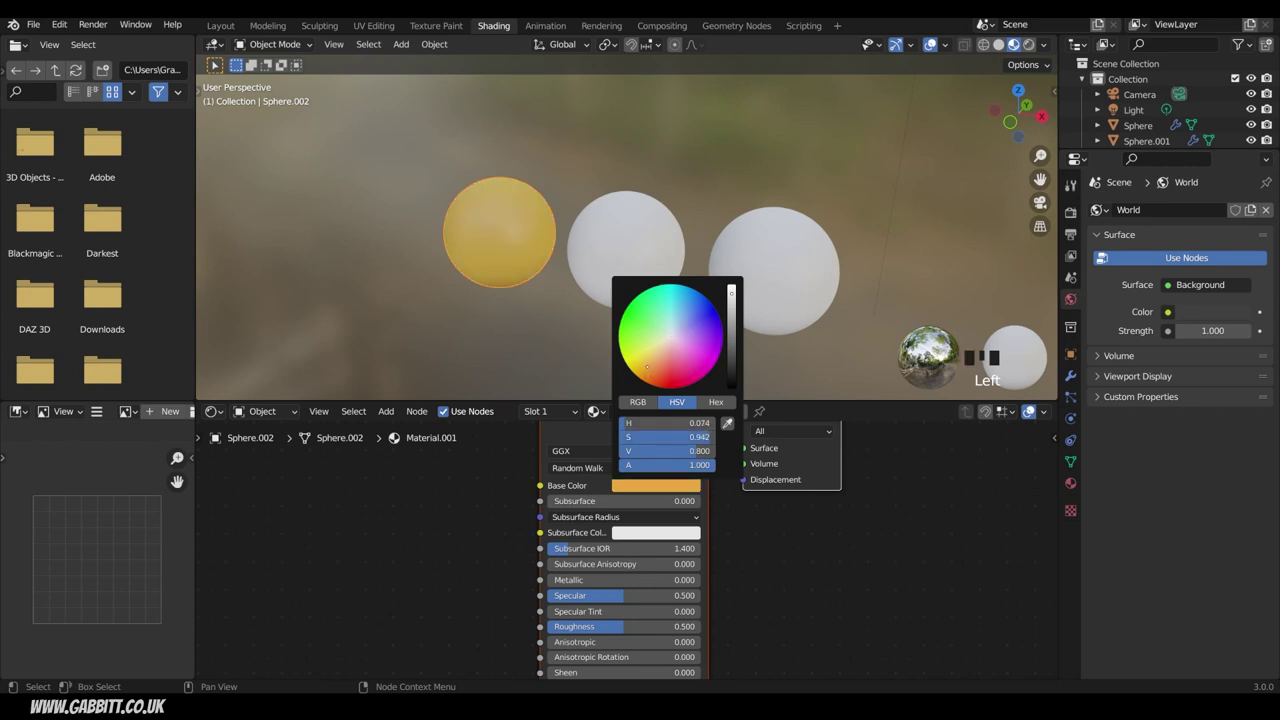
left_click_drag(647, 367, 645, 366)
left_click(731, 315)
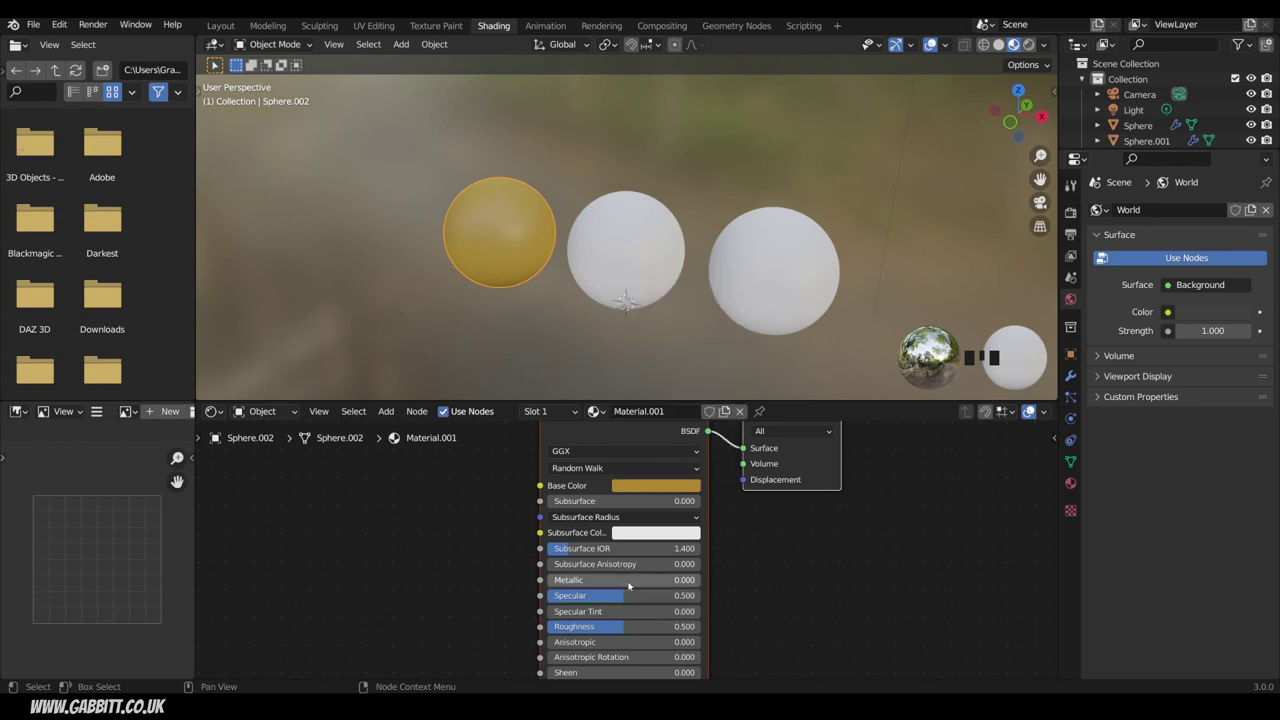
left_click_drag(564, 582, 700, 582)
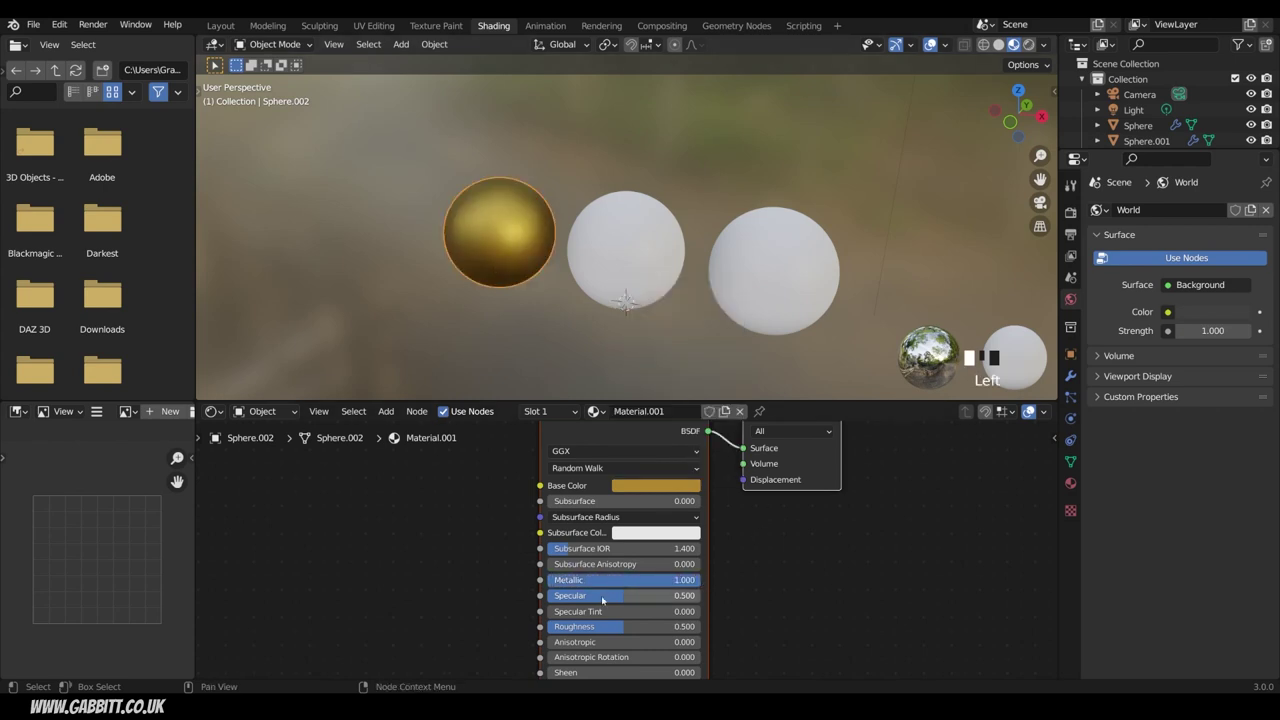
left_click_drag(650, 626, 566, 626)
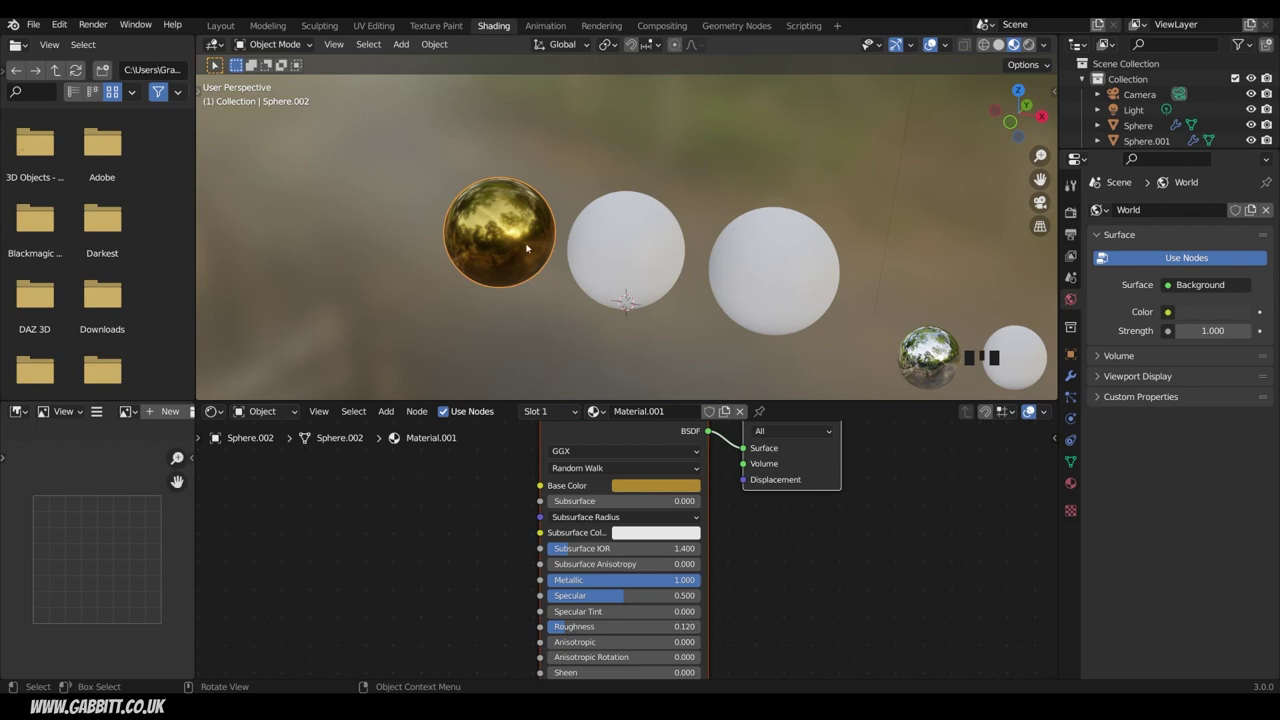
Step: Duplicate the gold sphere and place the copy freely beside it, on the side away from the white spheres
left_click(647, 251)
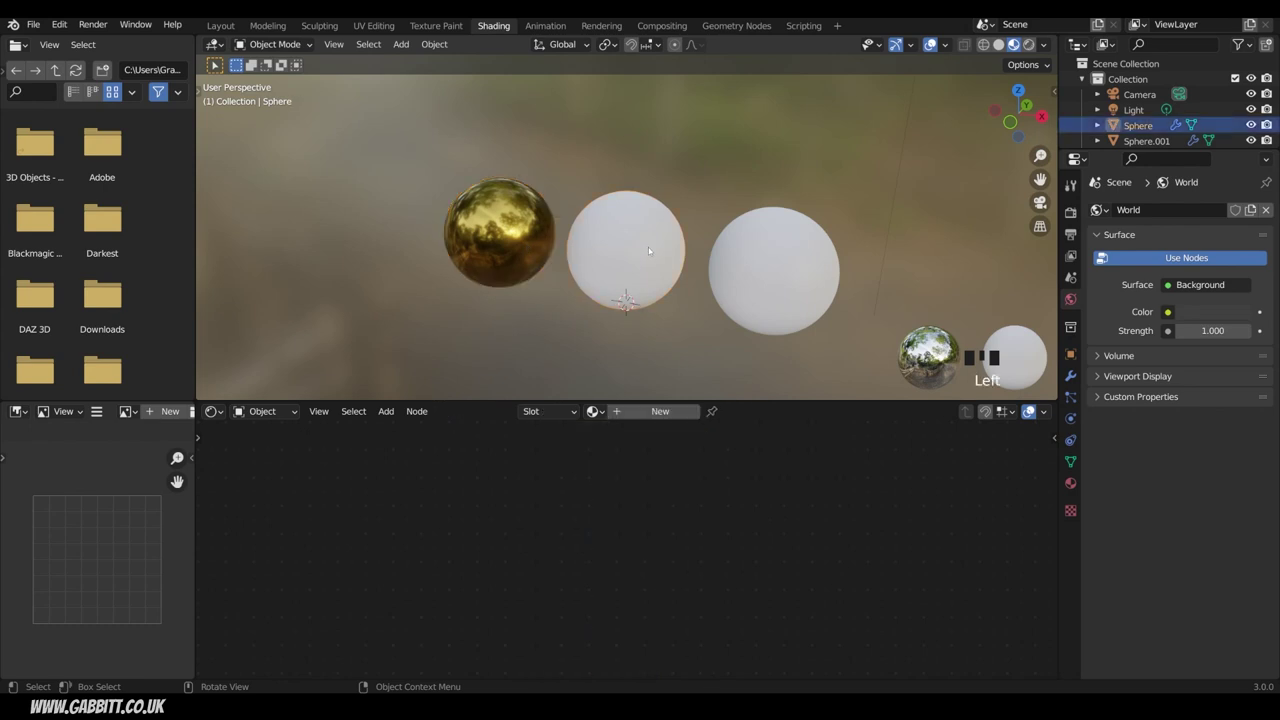
left_click(524, 245)
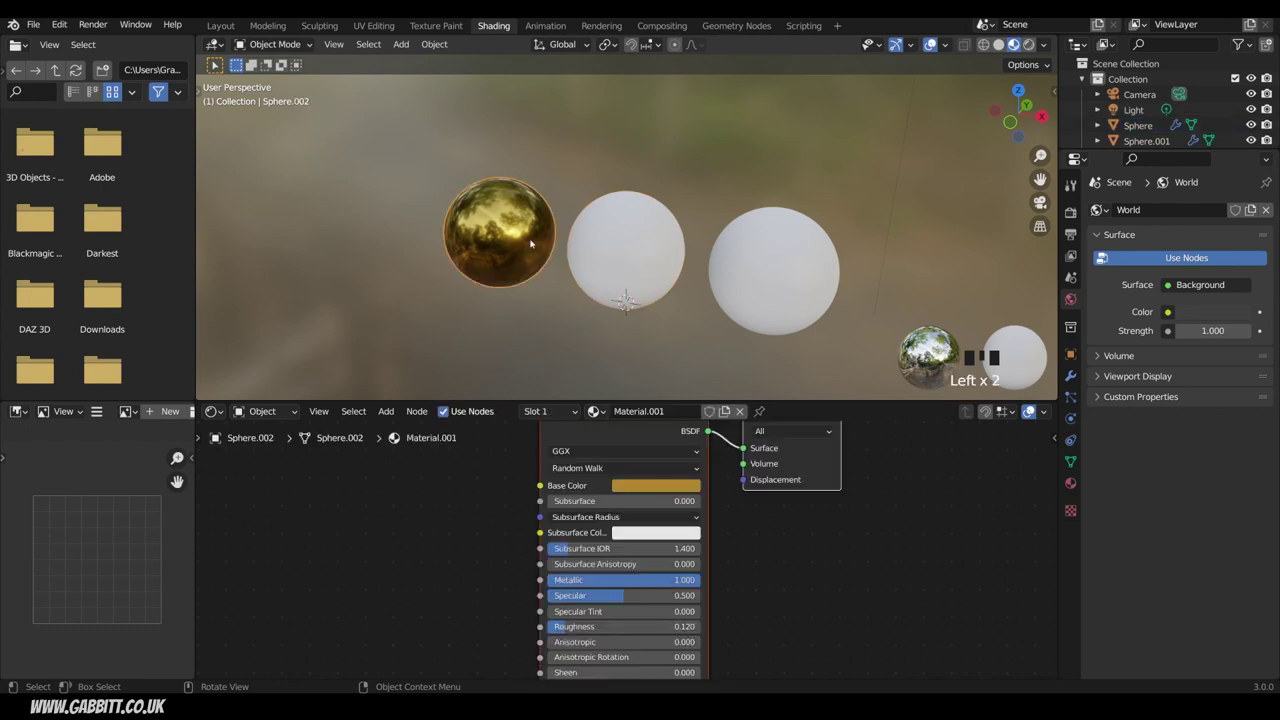
key("shift+d")
left_click(391, 260)
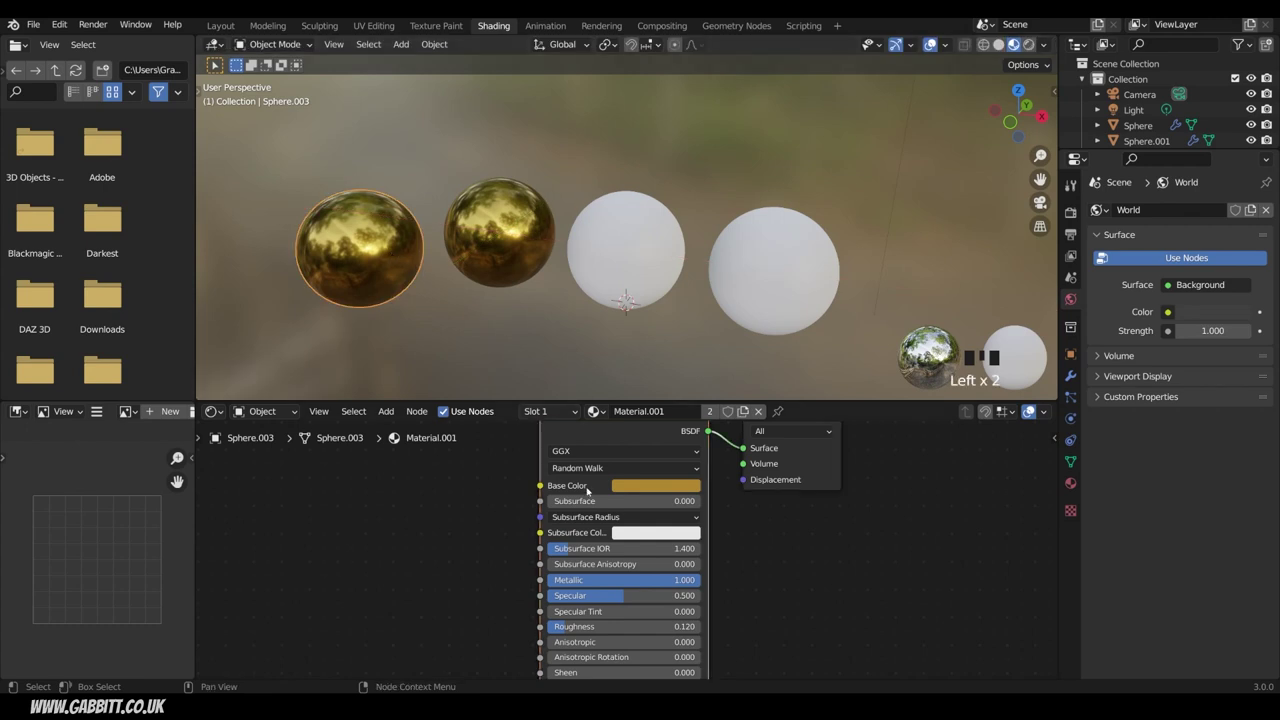
Step: Try darkening the base color of the material shared by the two gold spheres, and undo the change
left_click(653, 485)
left_click_drag(729, 382, 731, 348)
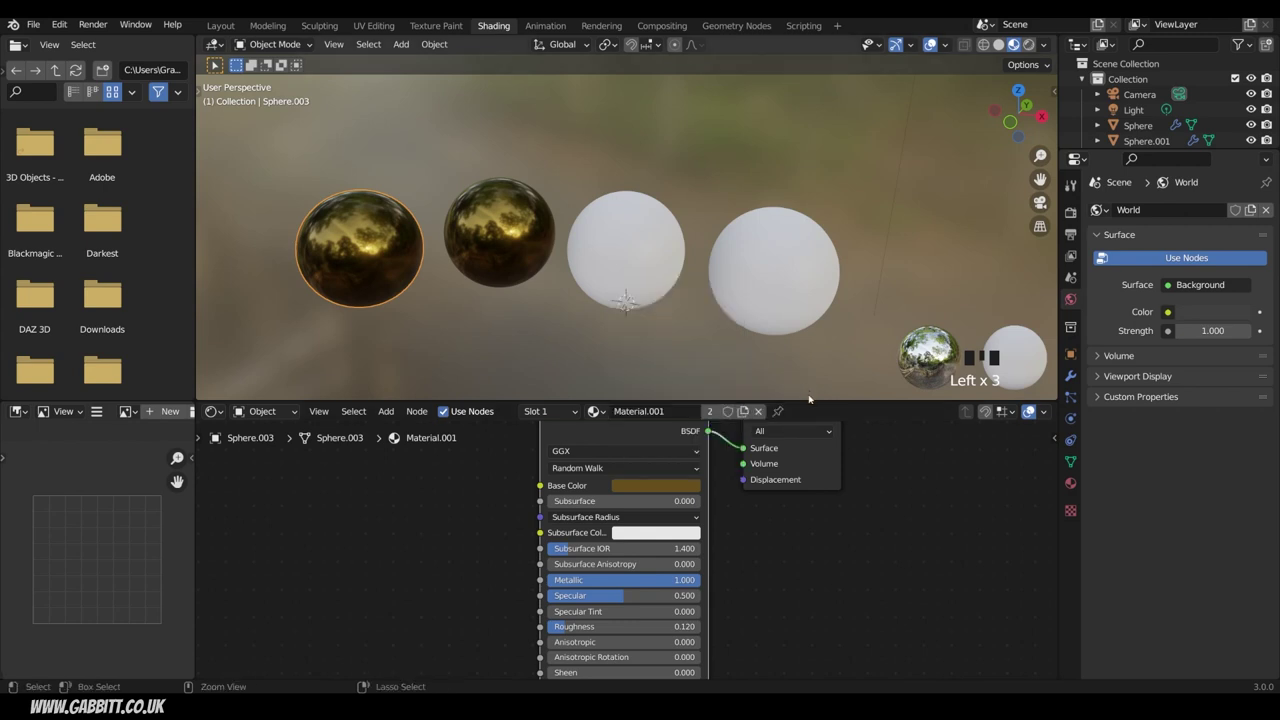
key("ctrl+z")
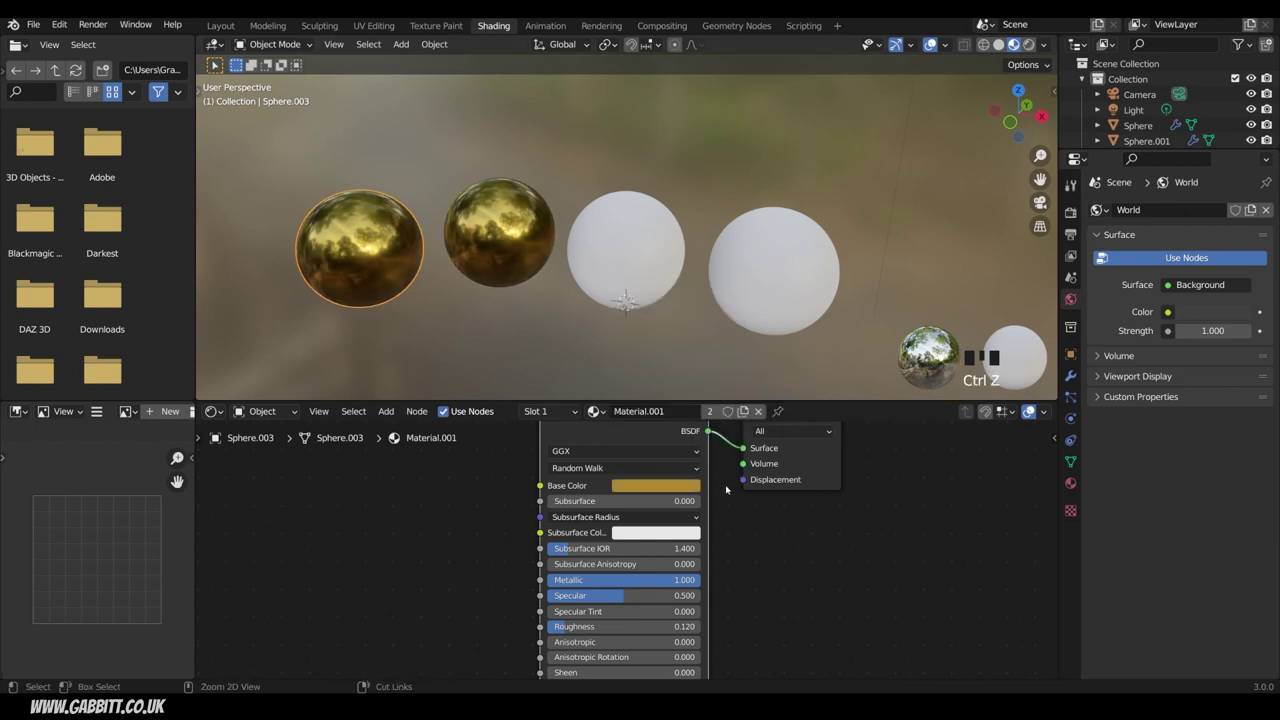
Step: Give the copied sphere its own copy of the material, with a grey base color of saturation 0, value 0.293, and Roughness 0.056
left_click(745, 414)
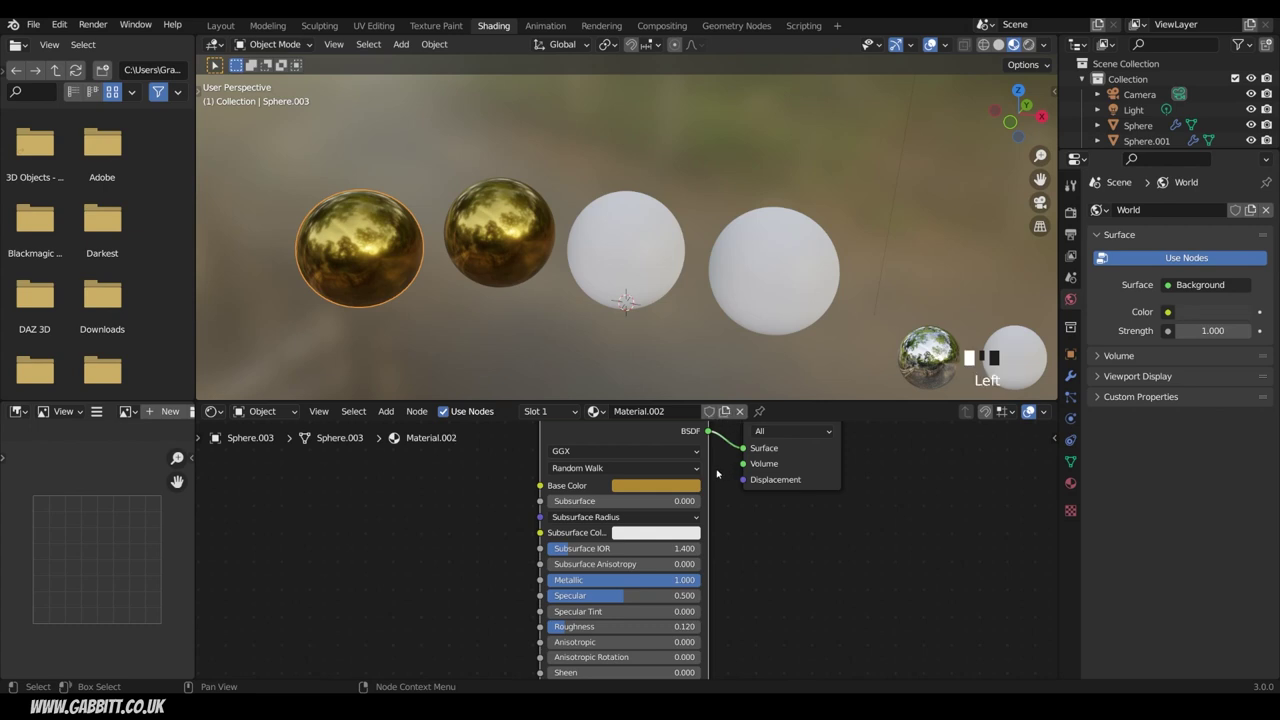
left_click(640, 487)
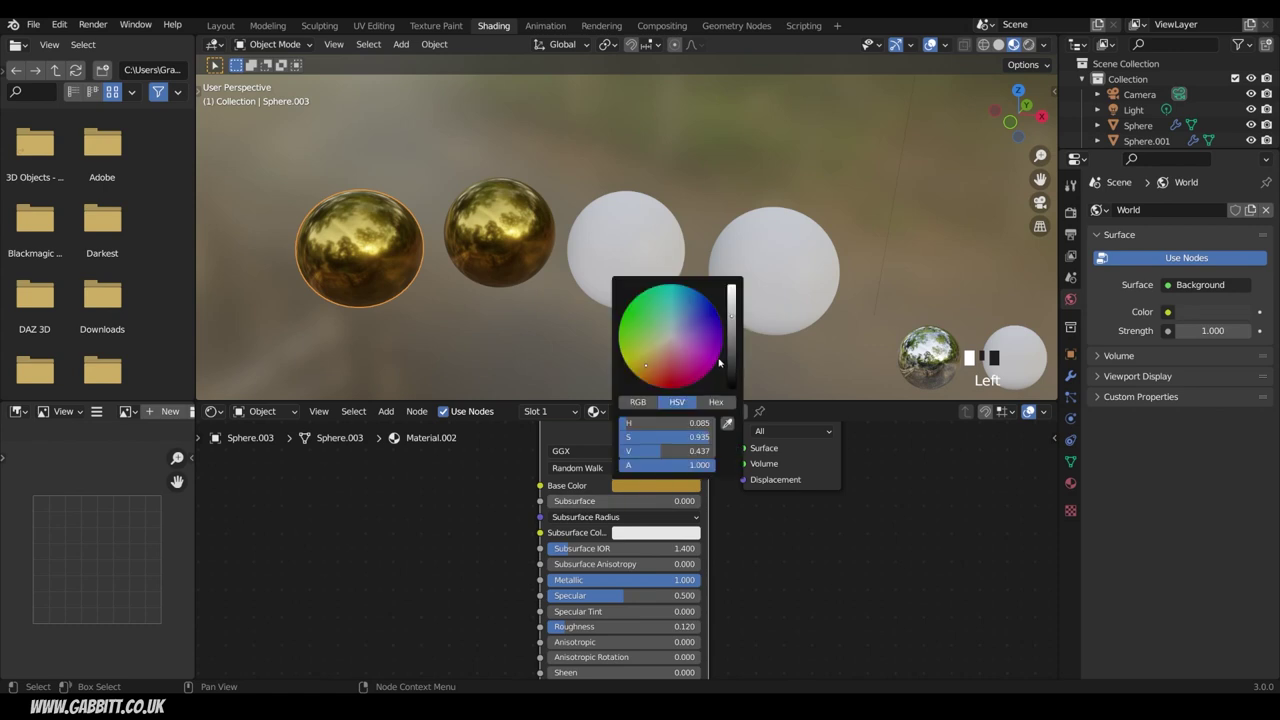
left_click(671, 337)
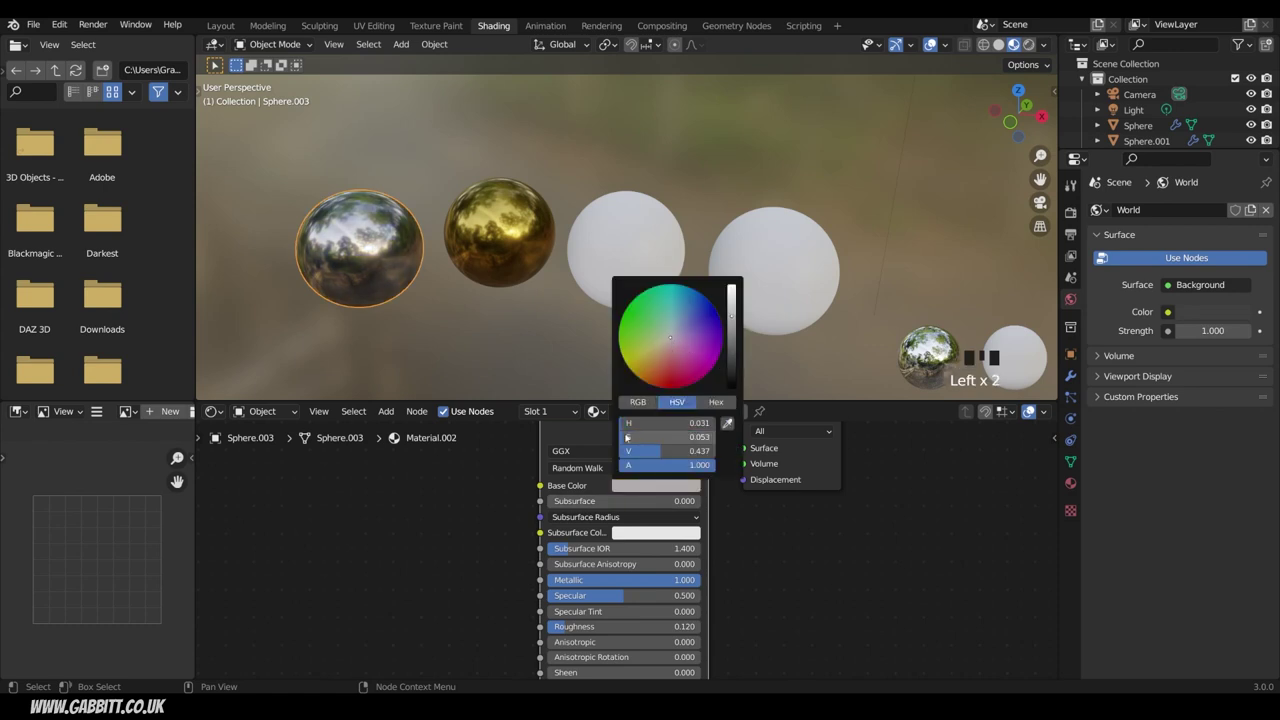
mouse_move(624, 438)
left_mouse_down()
mouse_move(660, 438)
mouse_move(600, 438)
mouse_move(620, 441)
left_mouse_up()
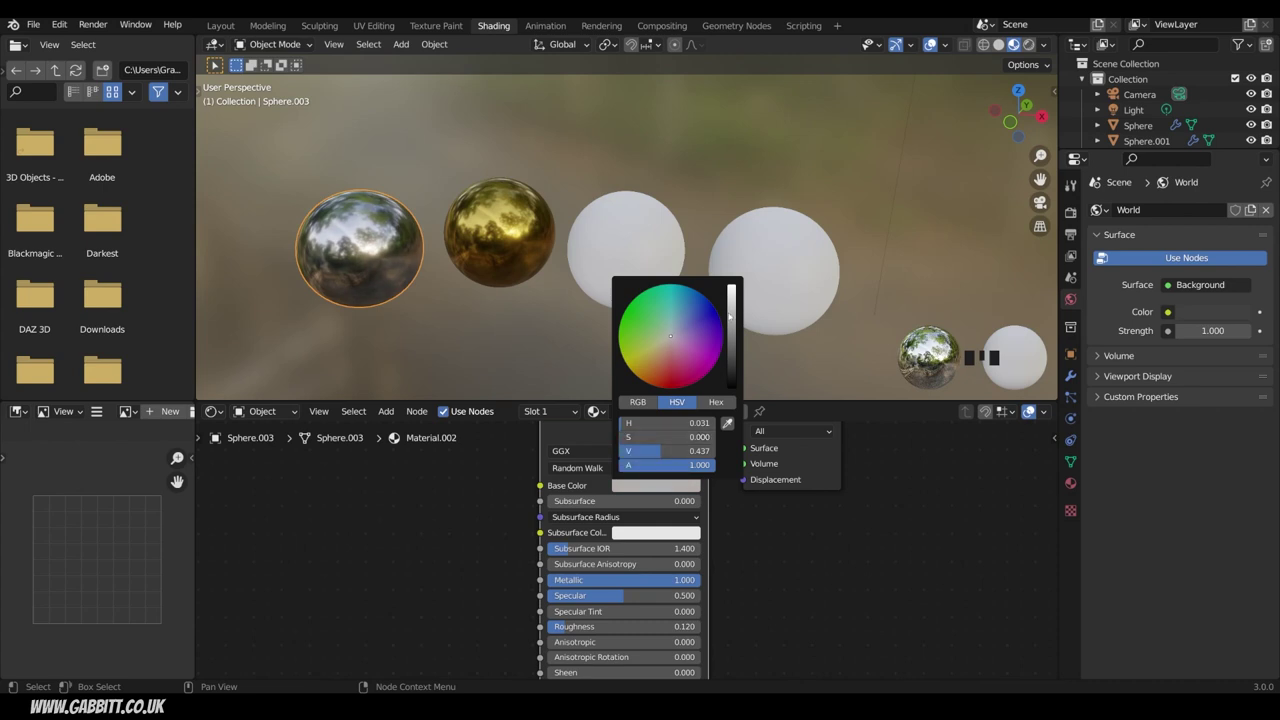
mouse_move(663, 451)
left_mouse_down()
mouse_move(690, 451)
mouse_move(640, 451)
mouse_move(668, 451)
mouse_move(640, 451)
mouse_move(652, 451)
left_mouse_up()
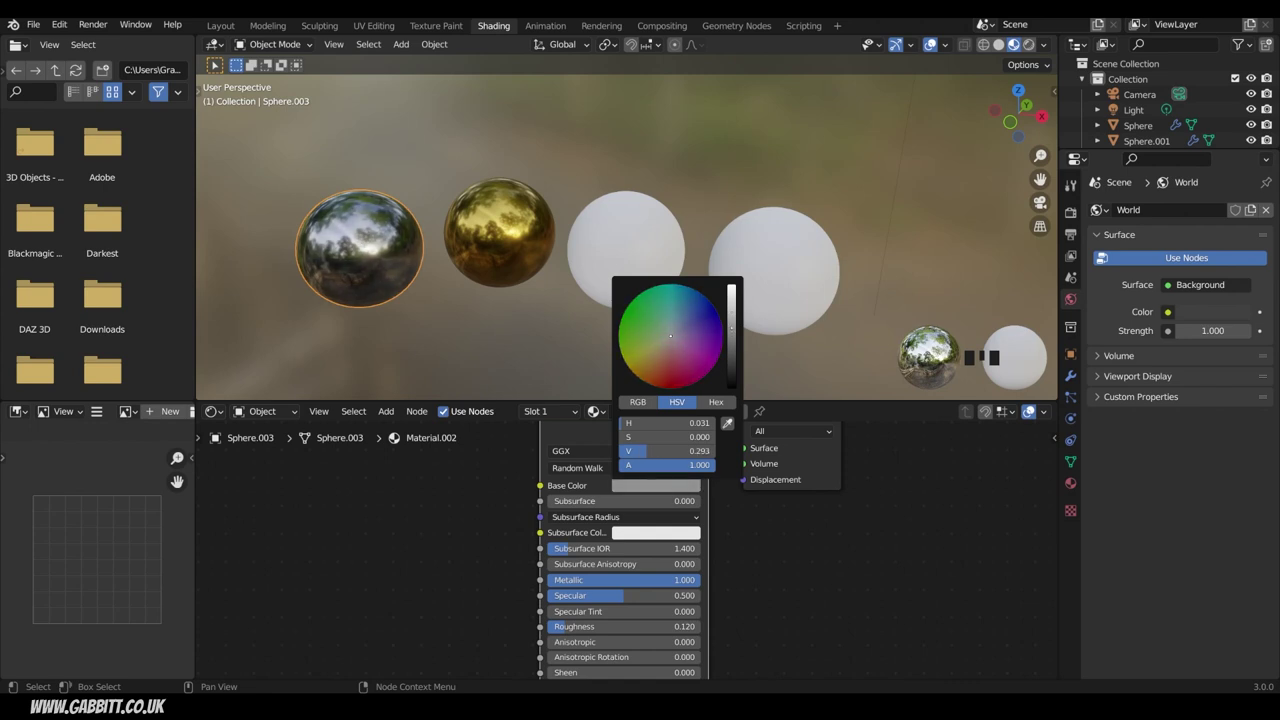
left_click_drag(625, 626, 600, 626)
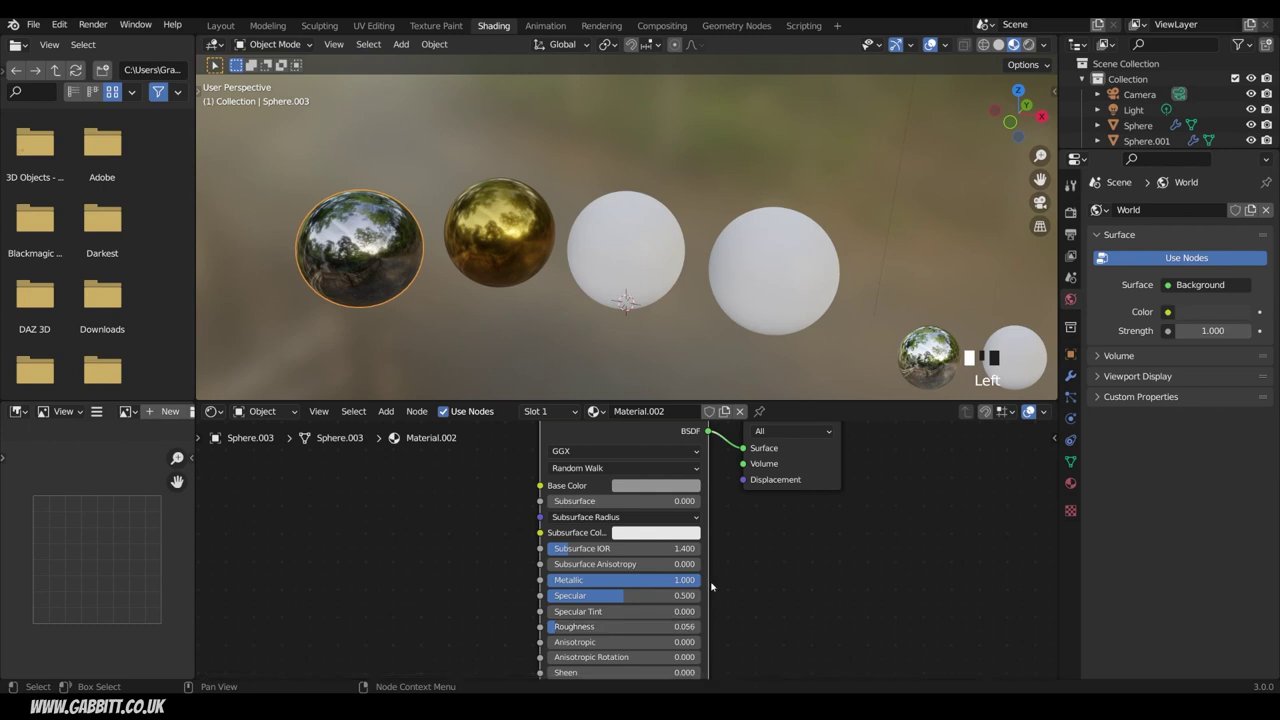
Step: Rename the grey metallic sphere's material "silver" and the golden sphere's material "gold"
double_click(660, 411)
type("silver")
key("Return")
left_click(482, 230)
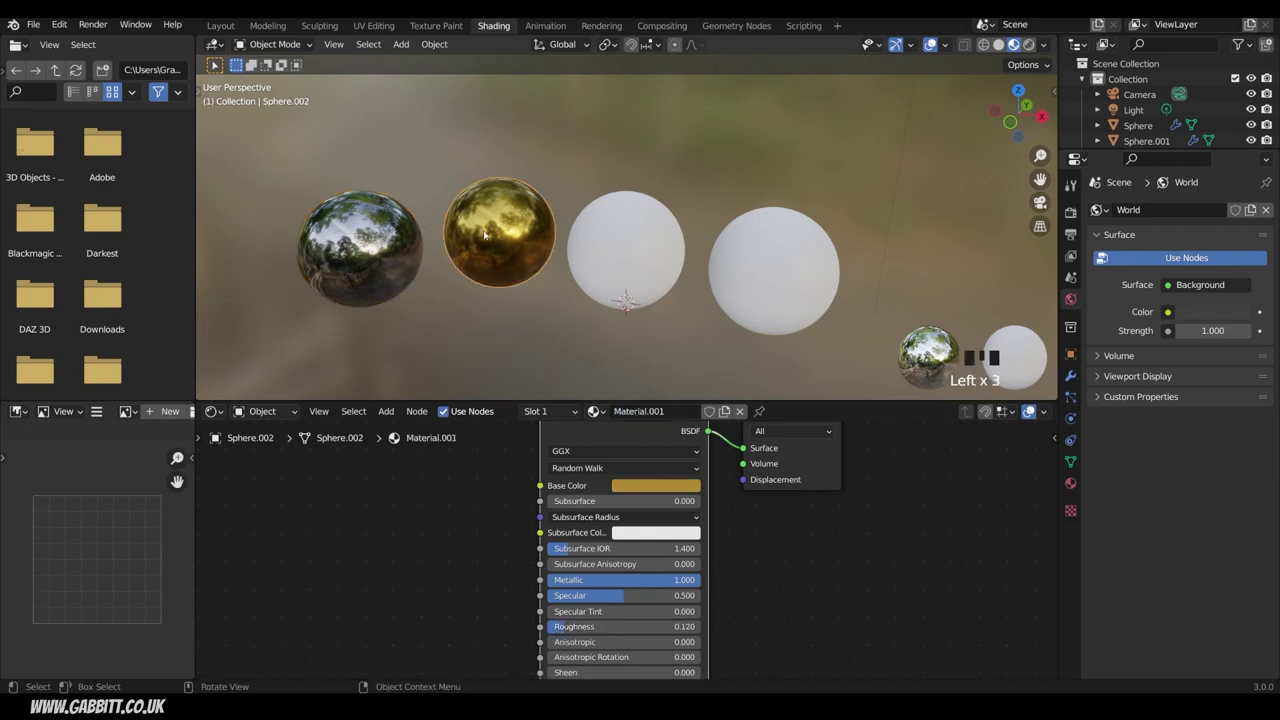
left_click(648, 416)
type("gold")
key("Return")
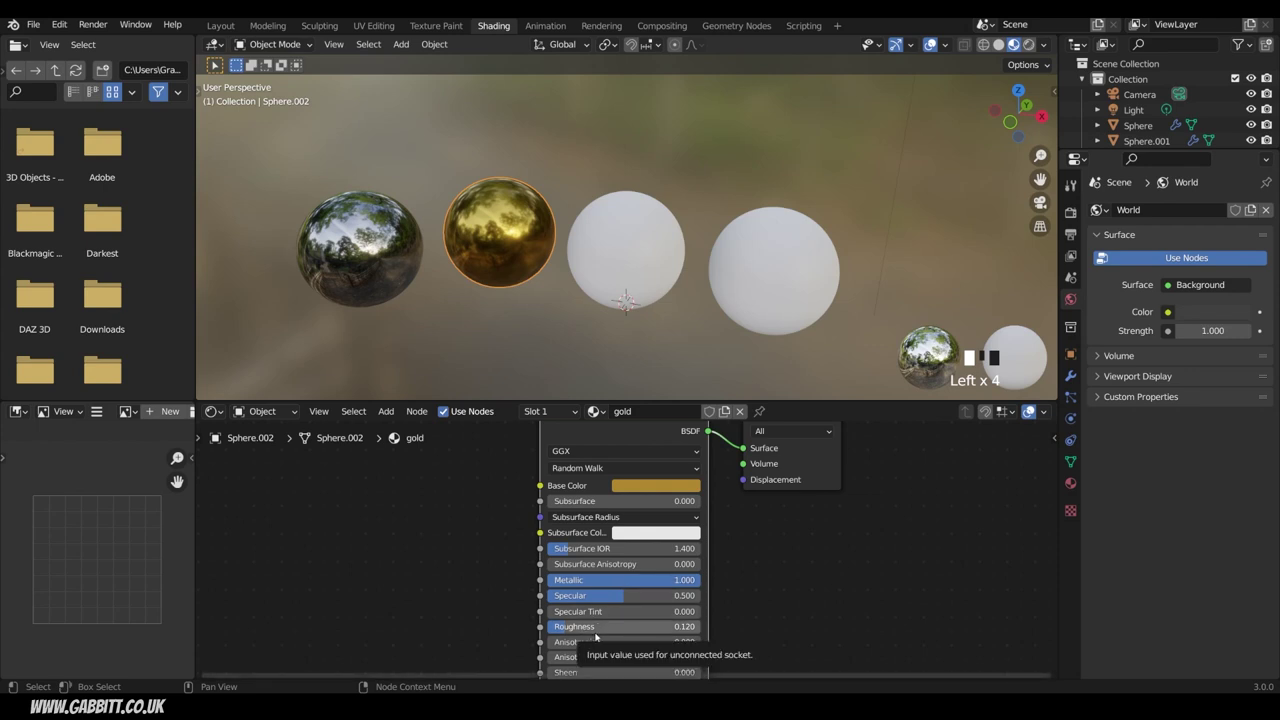
Step: Give the white sphere beside the gold one a new material and connect a Checker Texture's Color to its Base Color
left_click(640, 285)
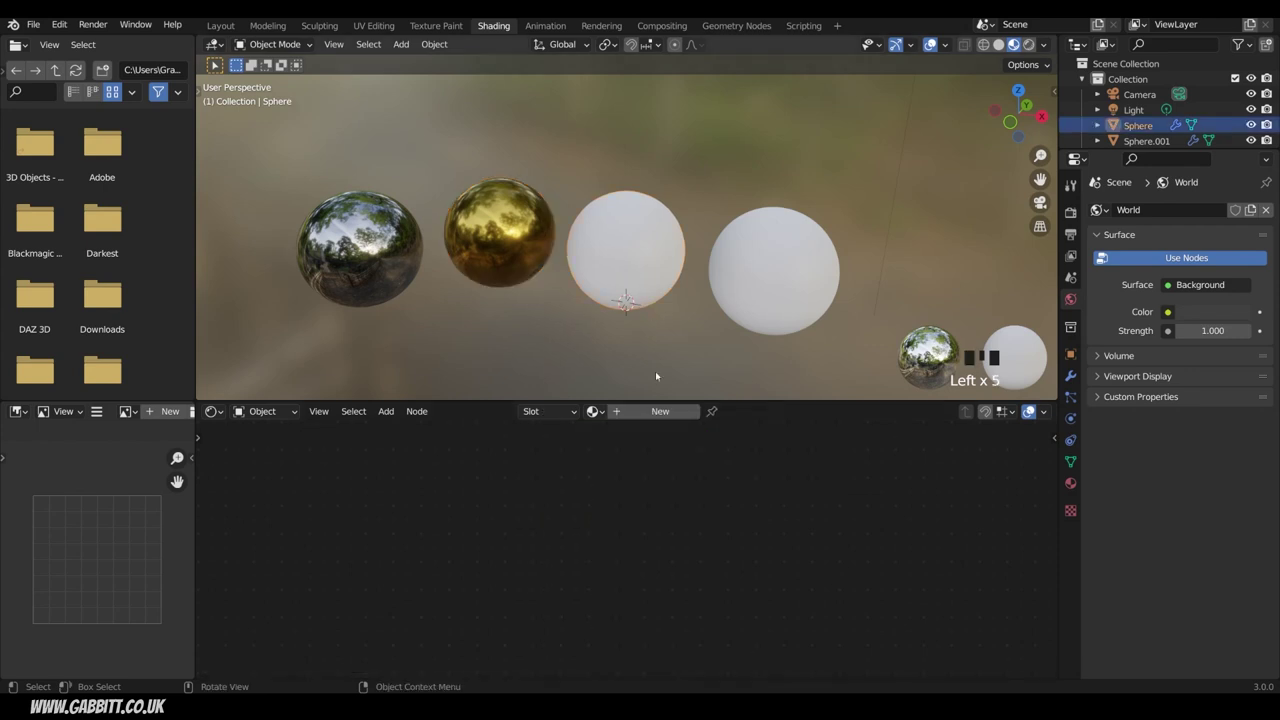
left_click(660, 411)
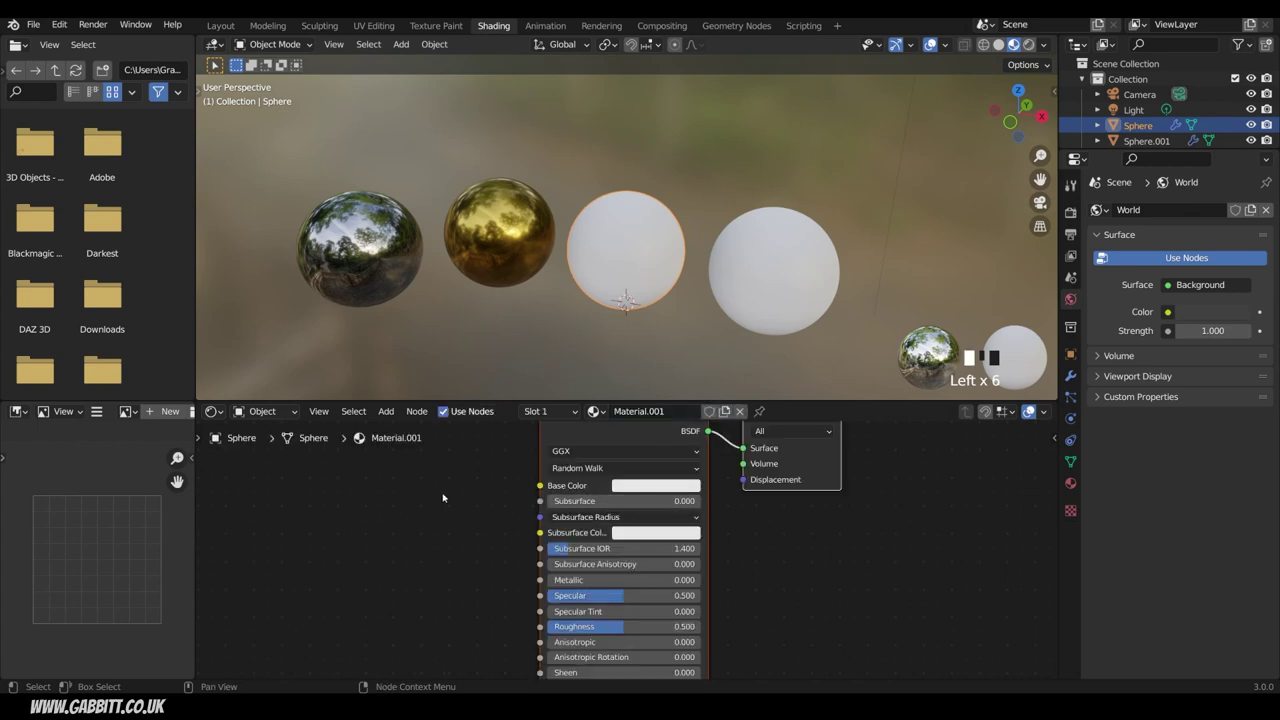
key("Home")
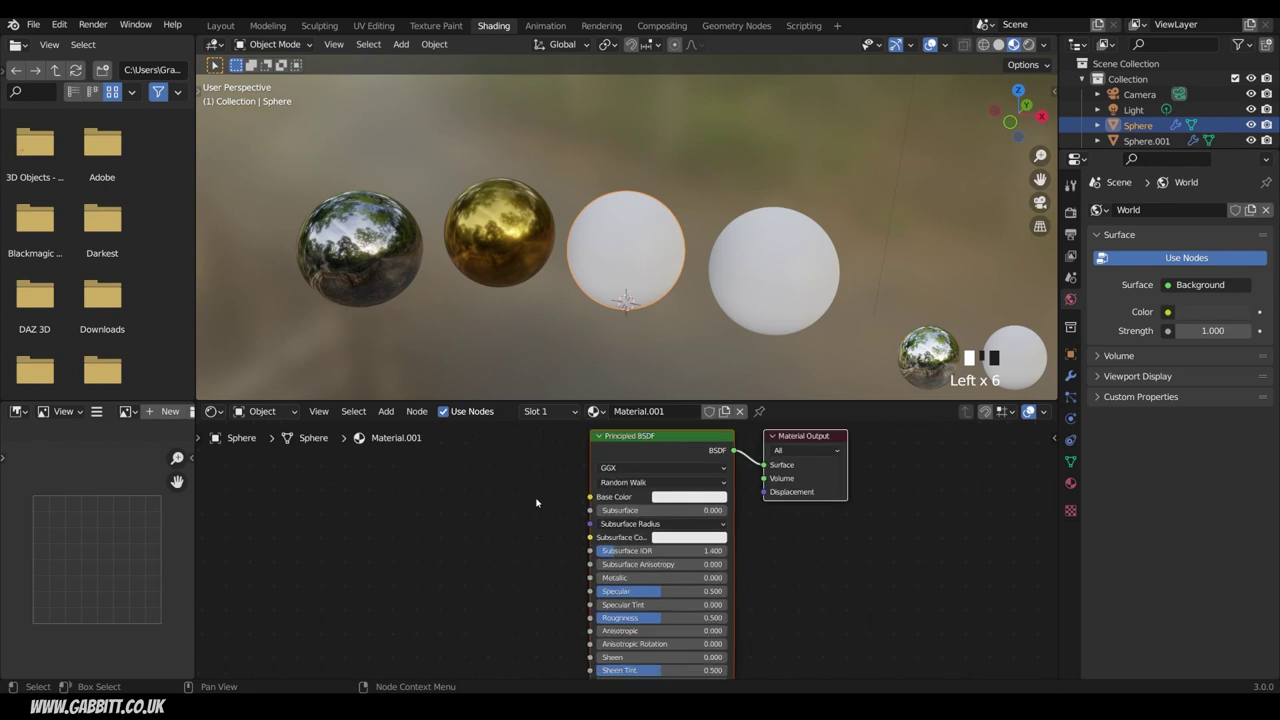
key("shift+a")
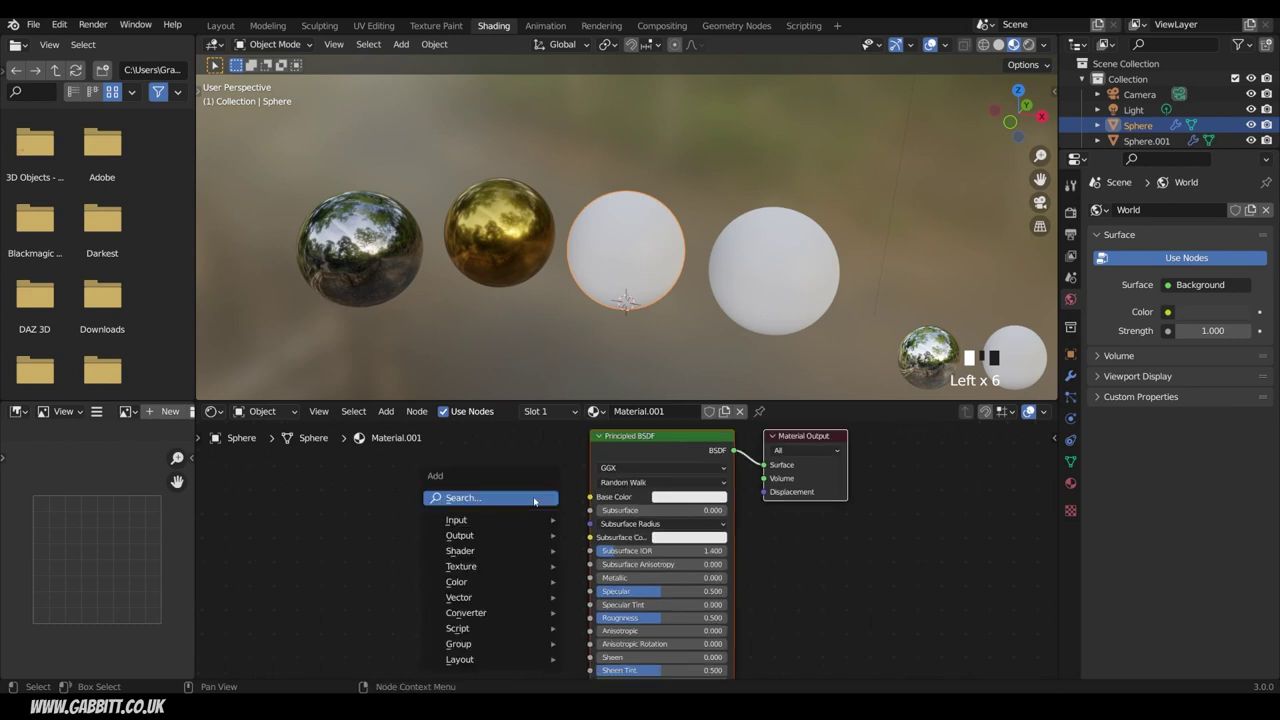
left_click(387, 412)
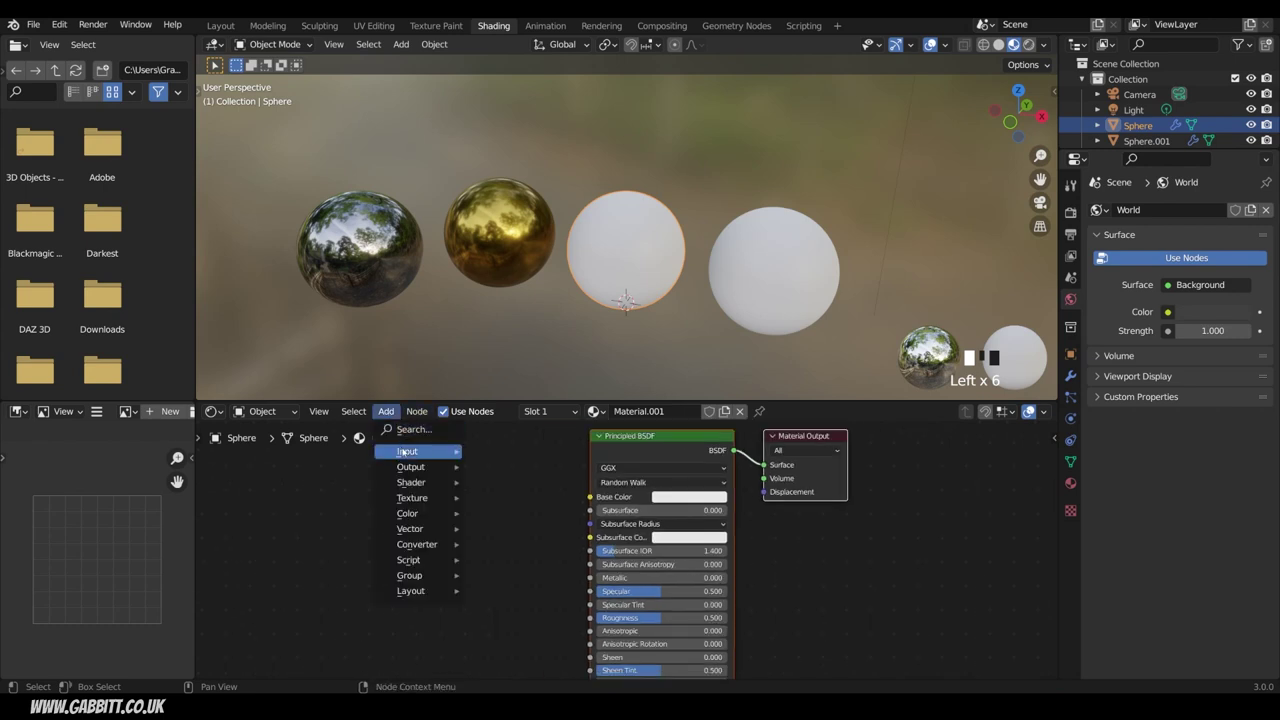
mouse_move(414, 497)
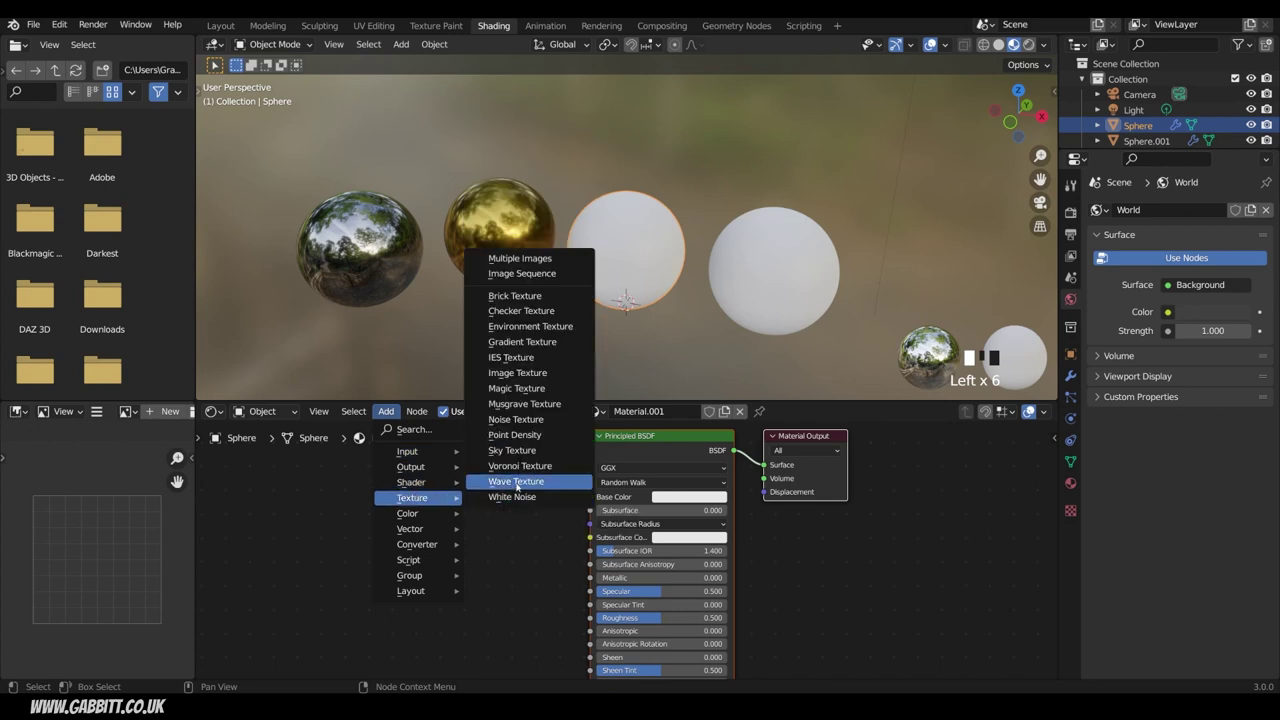
left_click(533, 311)
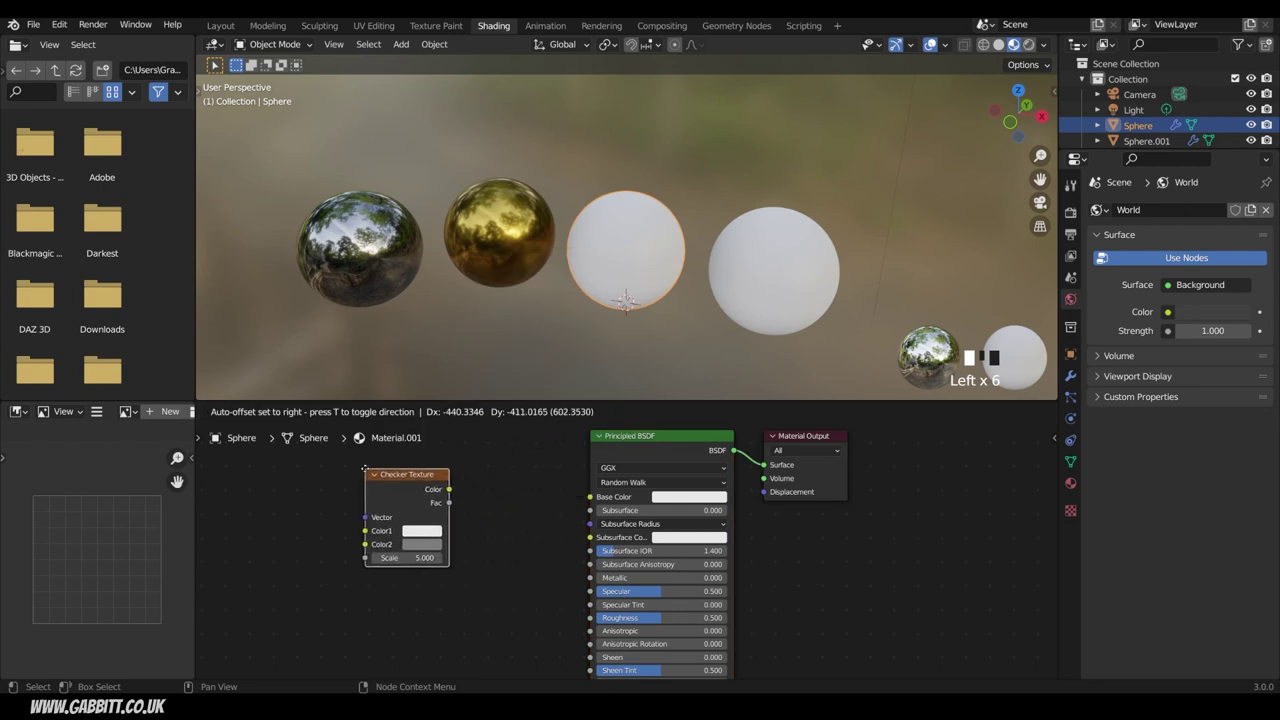
left_click(420, 500)
left_click_drag(448, 489, 588, 497)
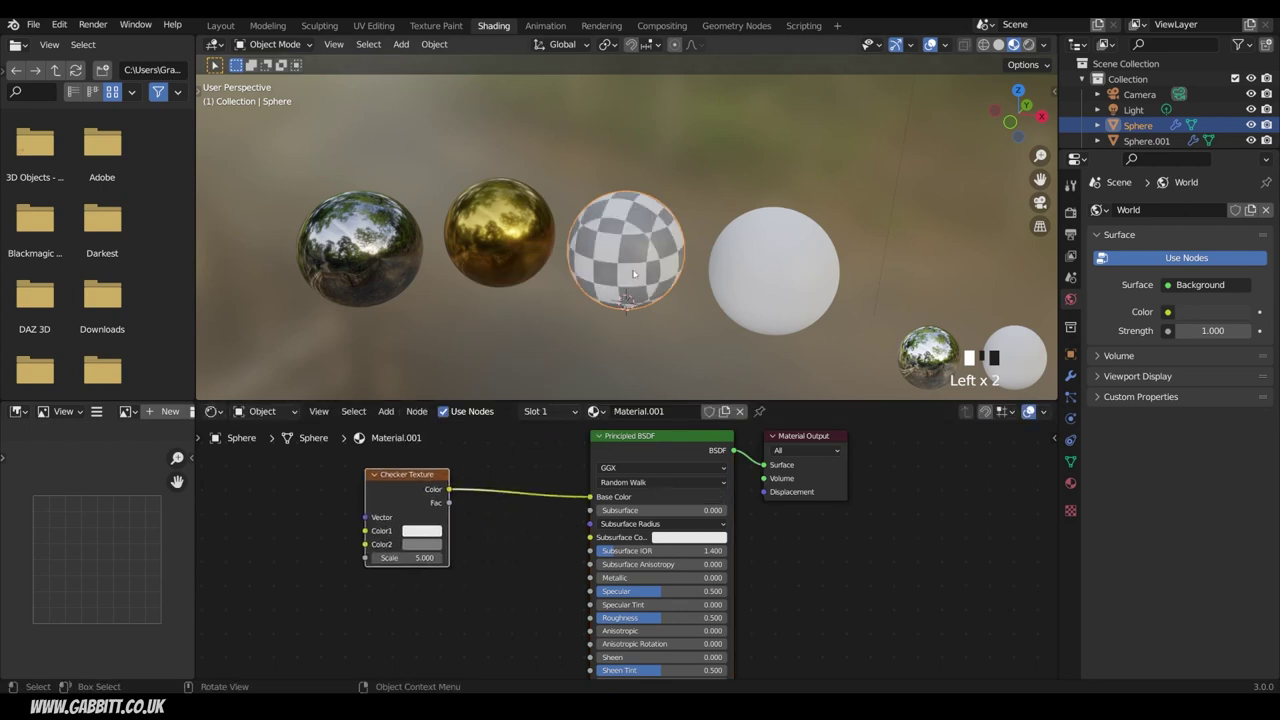
Step: Darken the Checker Texture's Color2 to near black, with saturation 0 and value 0.019
left_click(430, 532)
left_click(505, 442)
left_click_drag(505, 442, 505, 444)
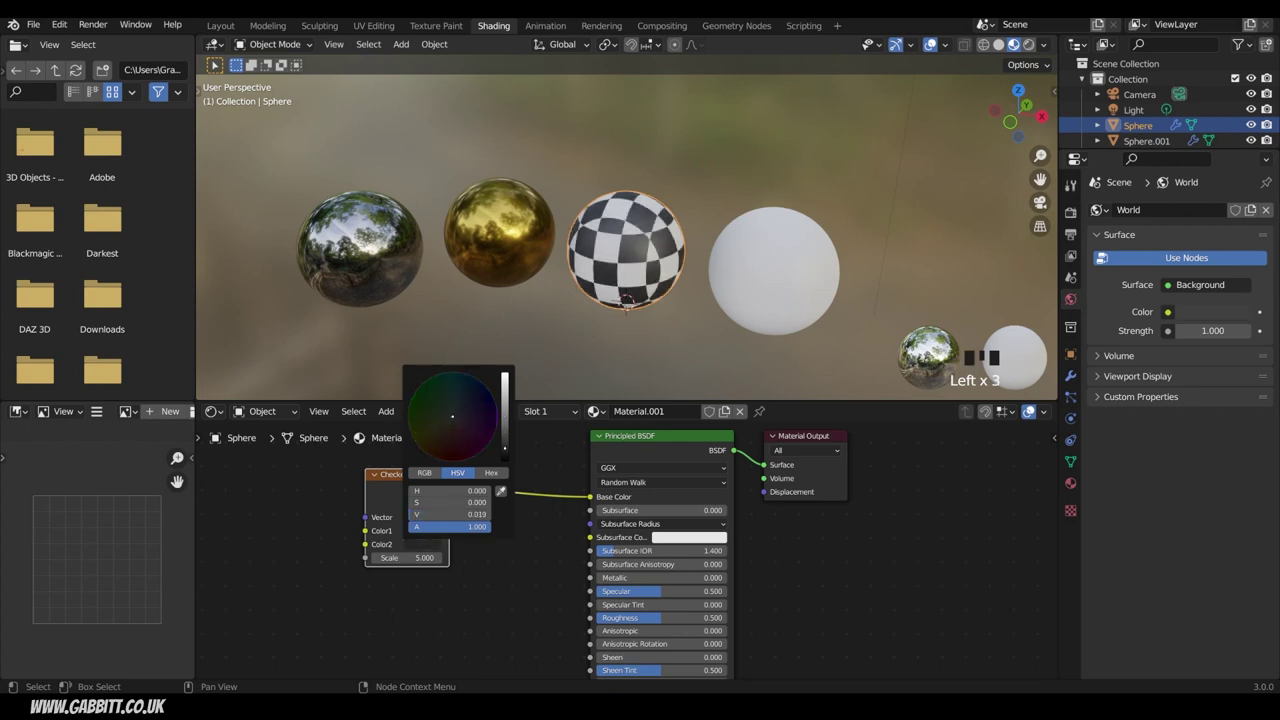
Step: Make the checkered material shiny metal with Roughness 0.213 and Metallic 1.000, and set the Checker Texture's Scale to 4.500
mouse_move(650, 330)
middle_mouse_down()
mouse_move(700, 320)
mouse_move(620, 330)
mouse_move(690, 340)
mouse_move(665, 341)
middle_mouse_up()
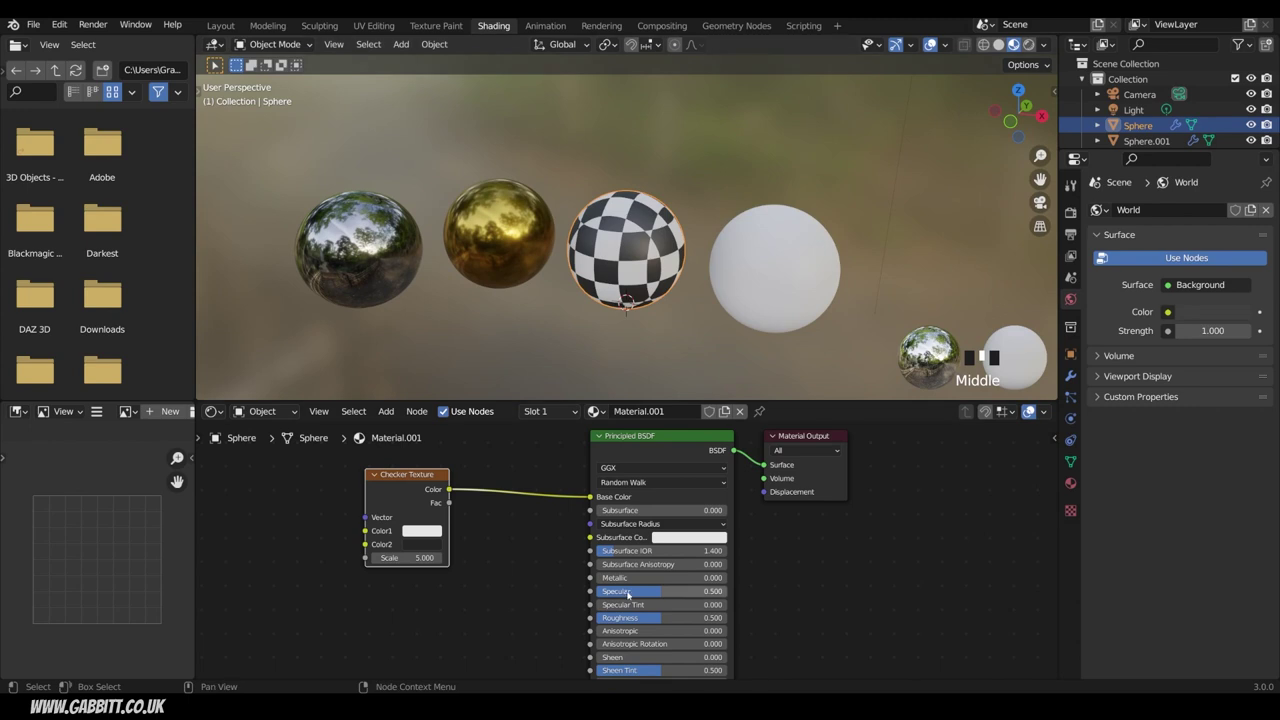
left_click_drag(660, 617, 640, 617)
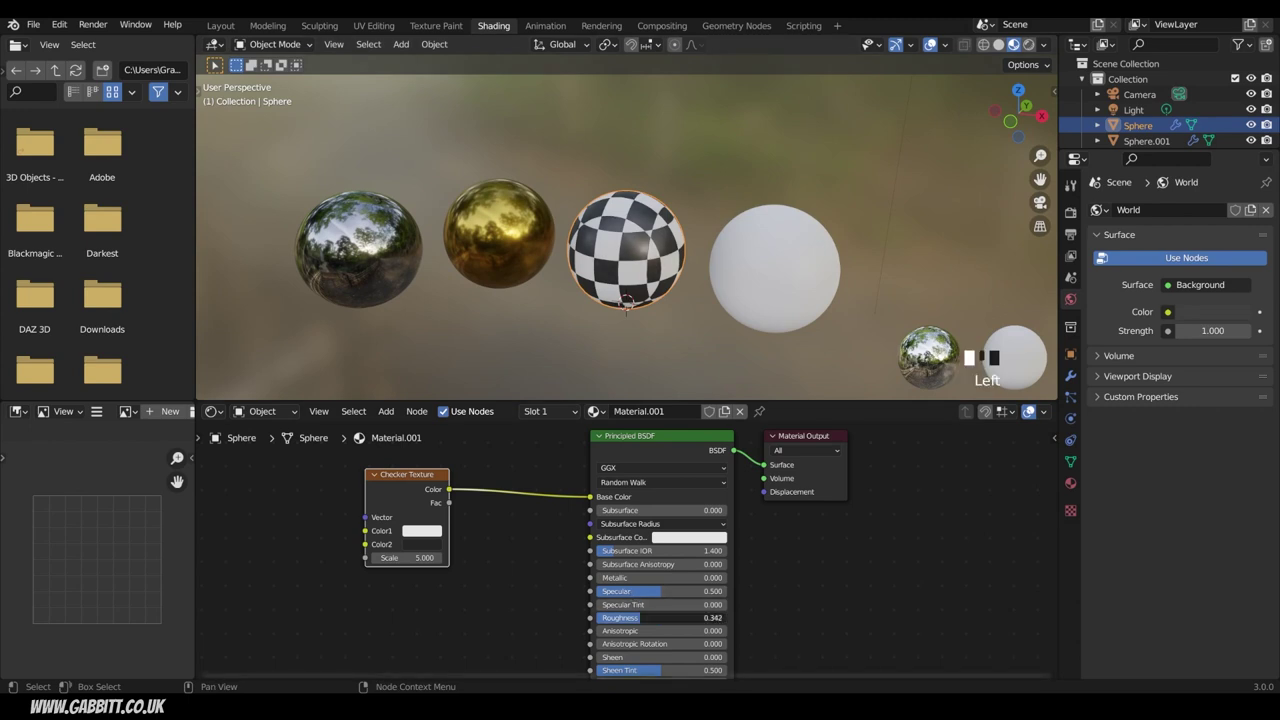
left_click_drag(640, 618, 626, 618)
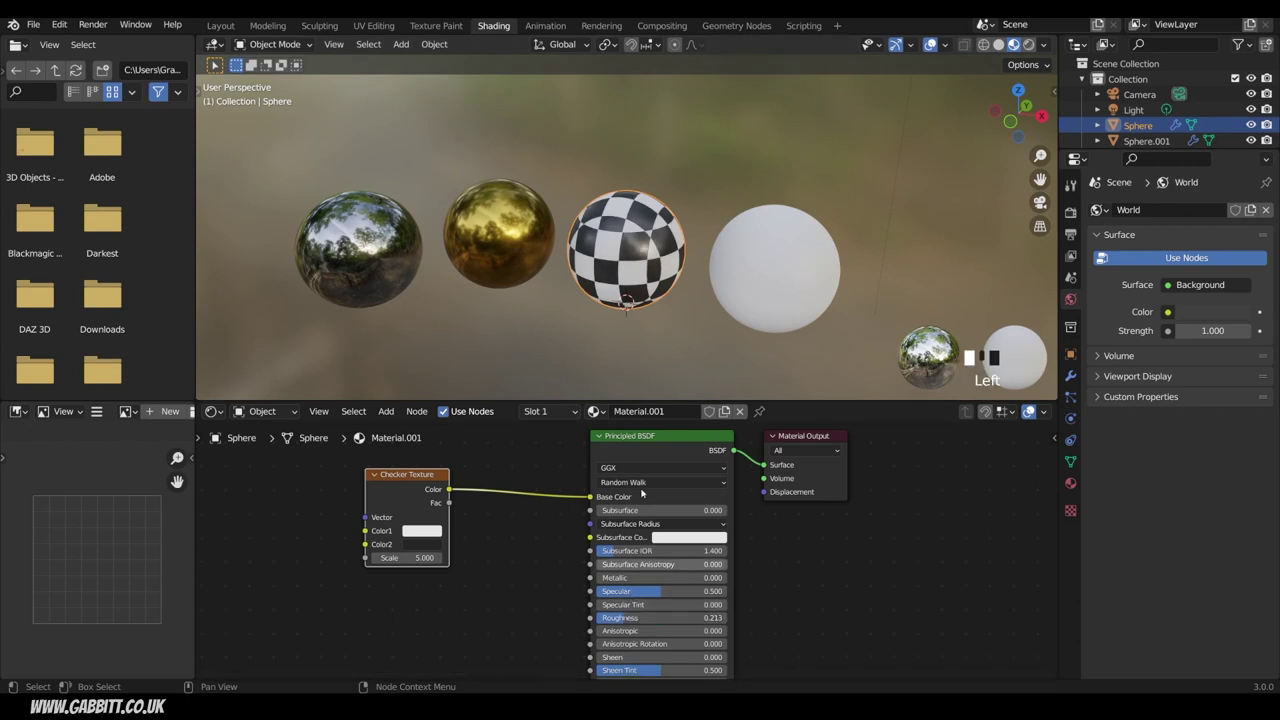
mouse_move(627, 305)
middle_mouse_down()
mouse_move(697, 273)
mouse_move(640, 300)
middle_mouse_up()
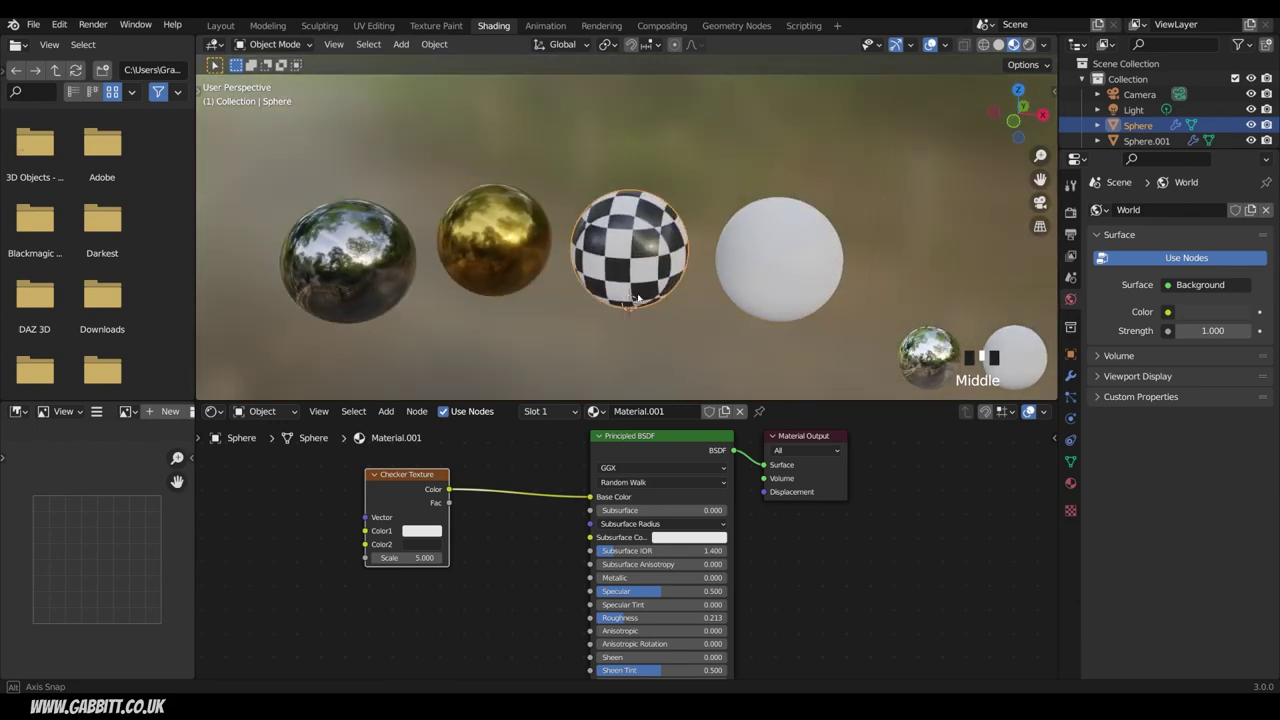
left_click_drag(630, 577, 745, 577)
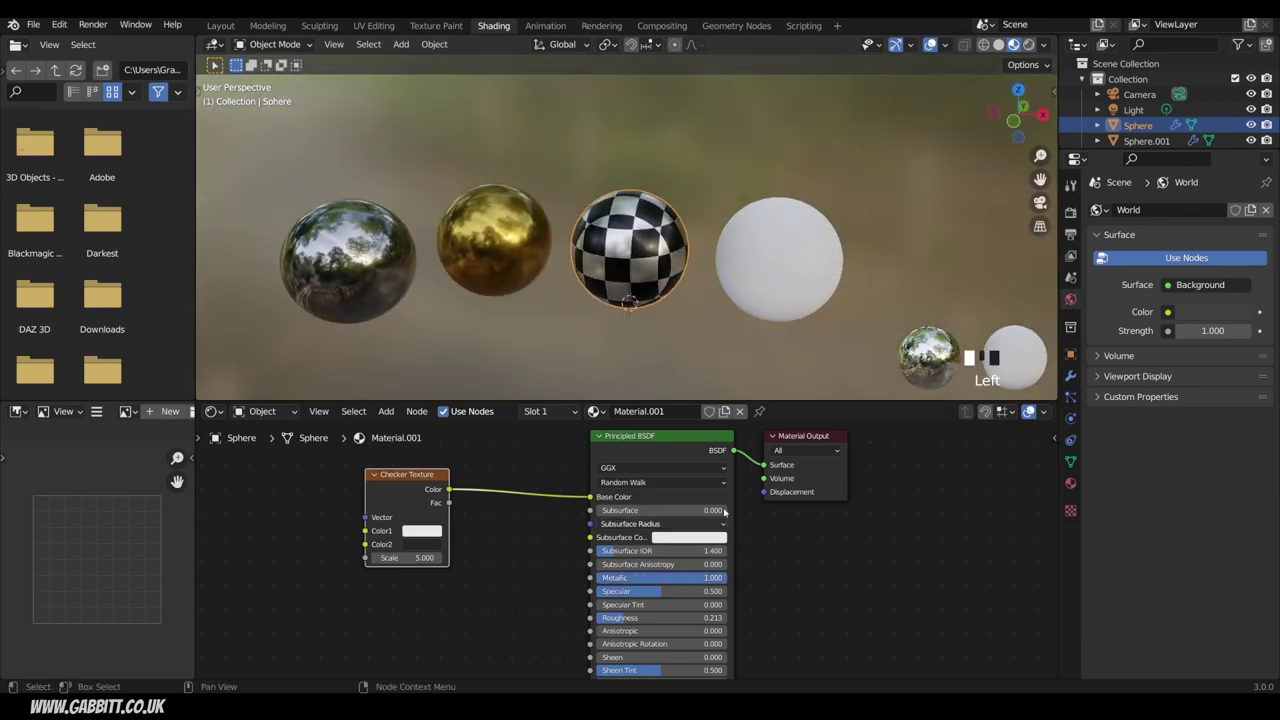
middle_click_drag(630, 300, 630, 255)
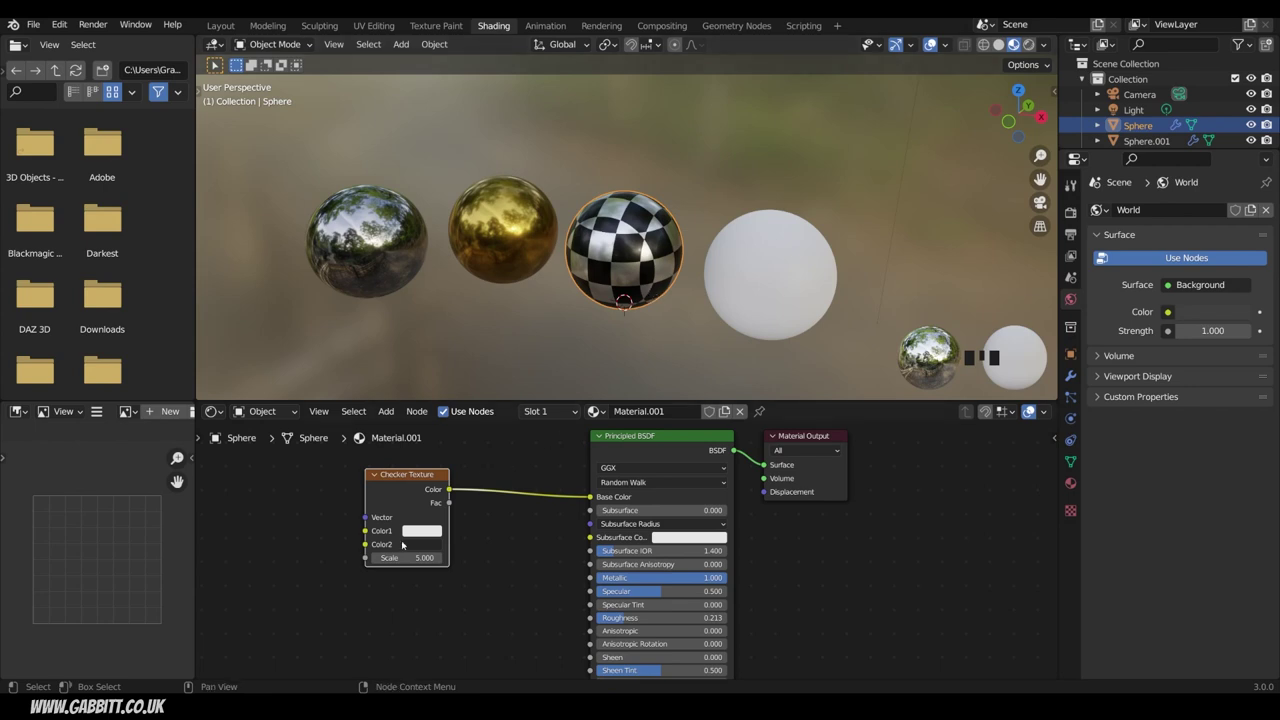
left_click_drag(405, 557, 440, 541)
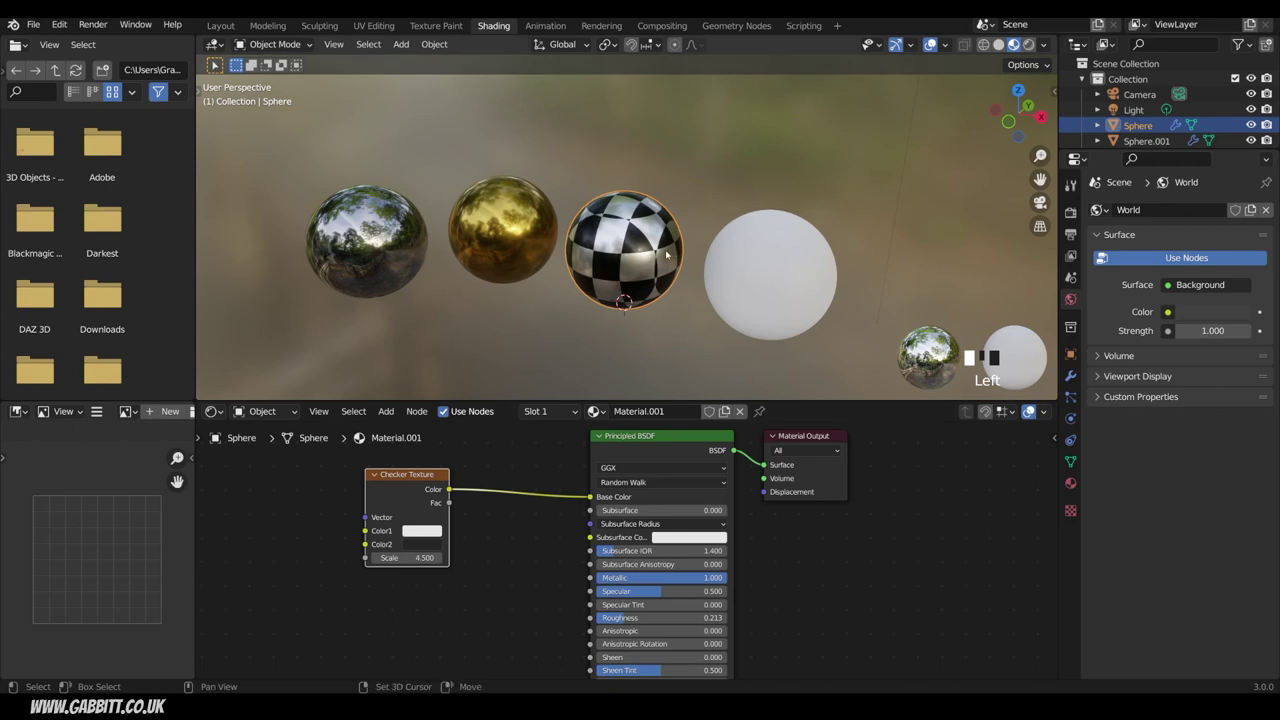
Step: Duplicate the checkered sphere and place the copy in front of the row, moving it only in the horizontal plane
key("shift+d")
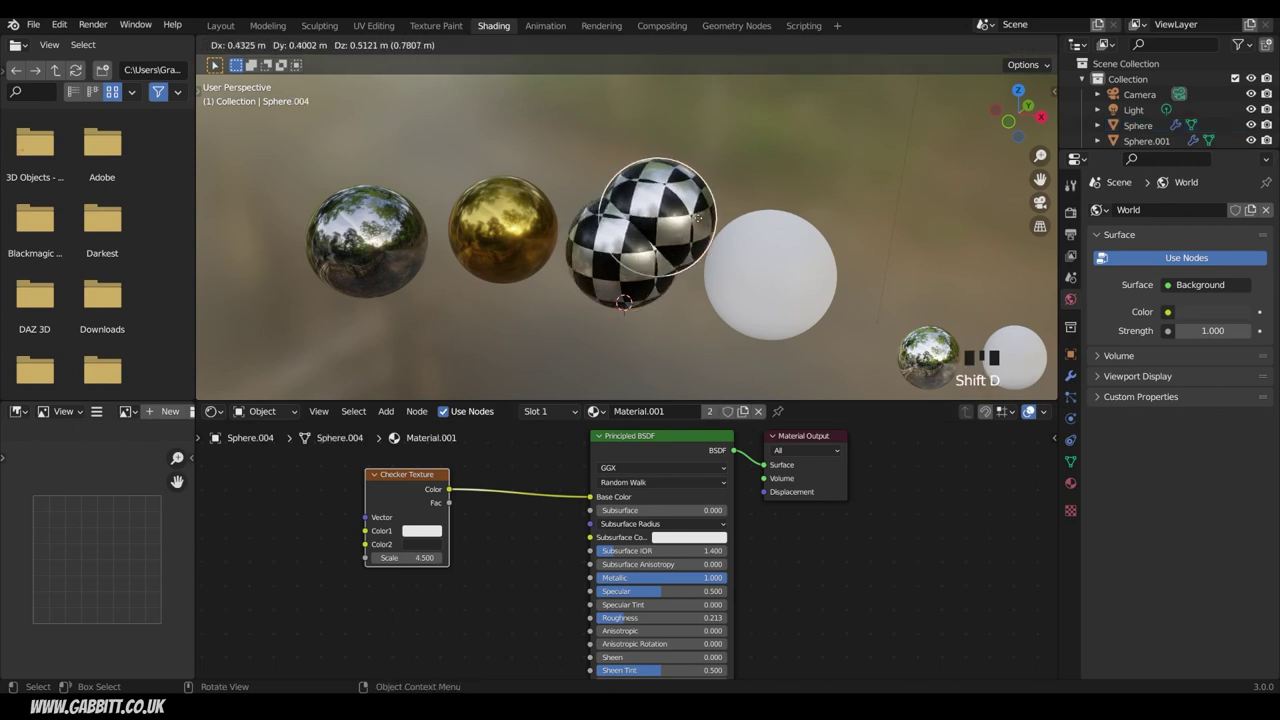
key("shift+z")
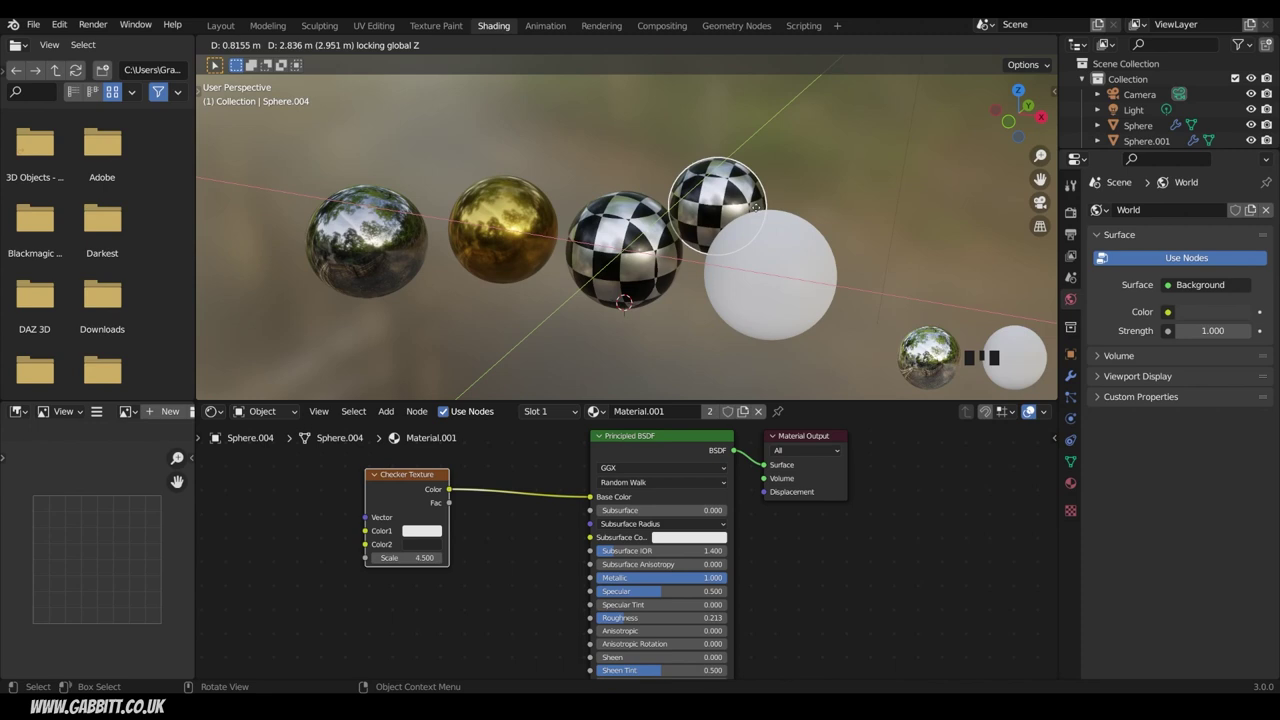
left_click(505, 449)
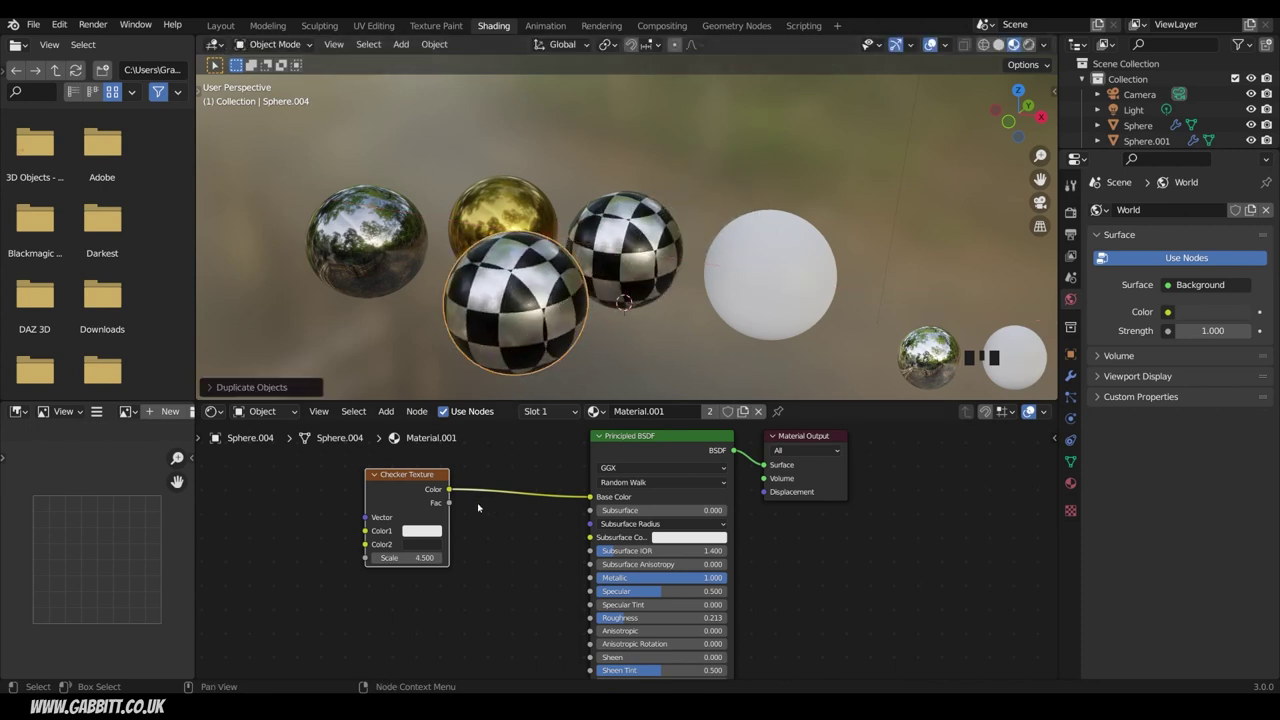
left_click(447, 477)
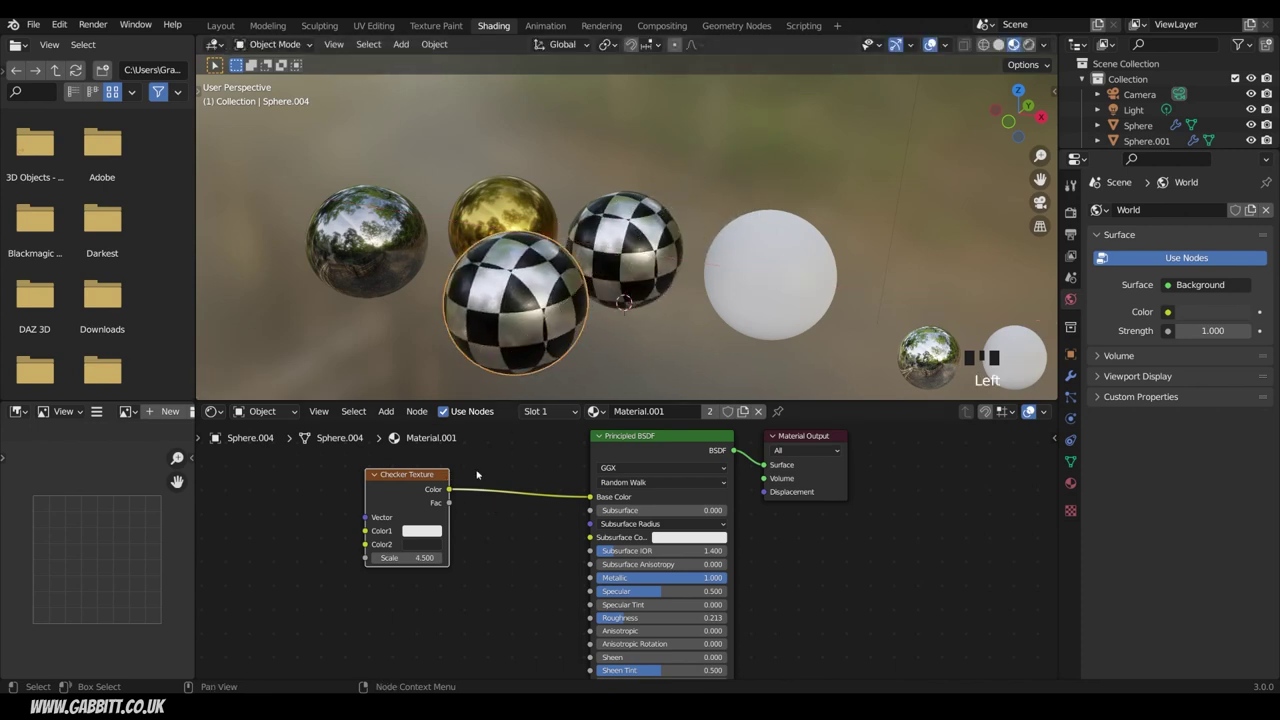
Step: Search the add-ons in Preferences for "node" and check whether Node Wrangler is enabled
left_click(59, 24)
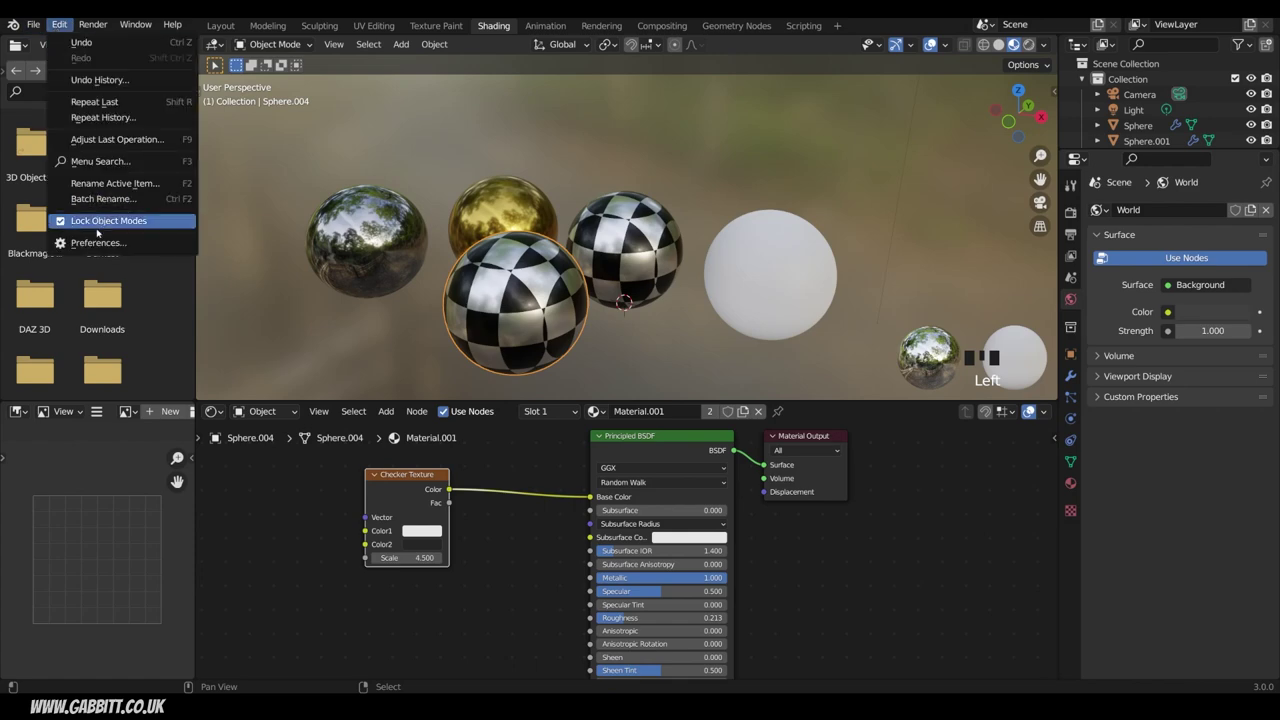
left_click(98, 242)
left_click(63, 179)
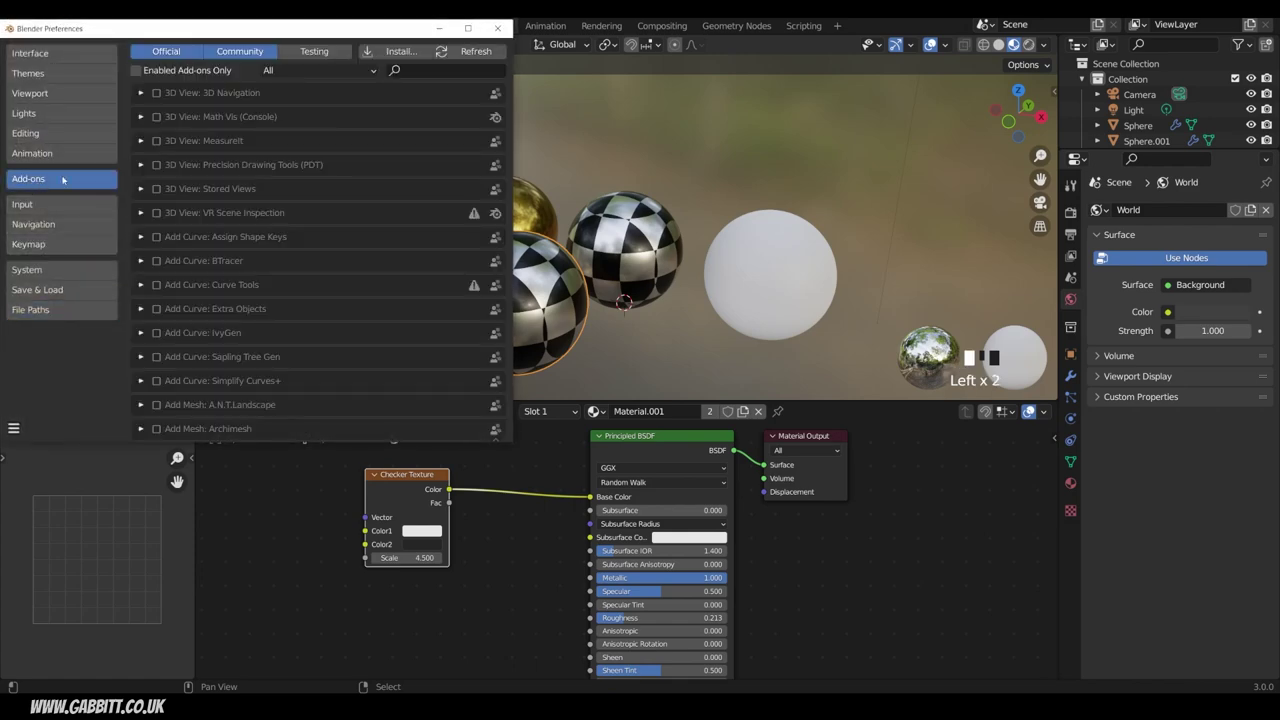
type("node")
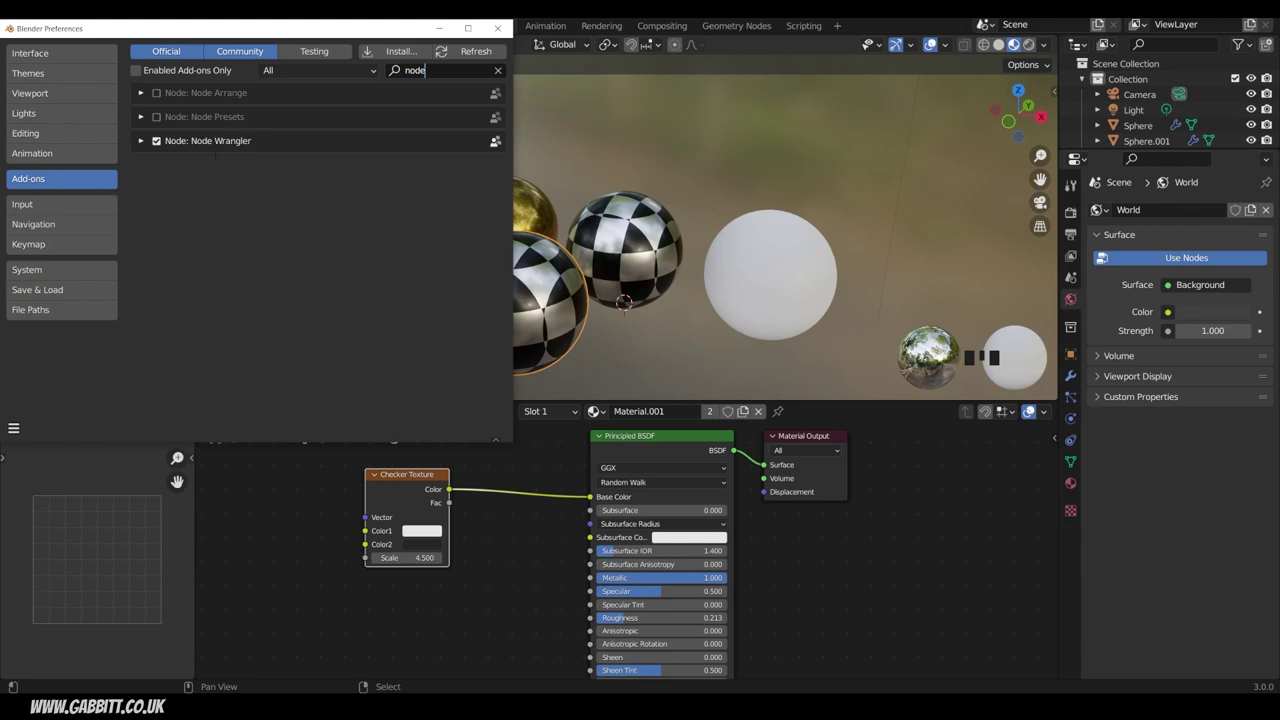
left_click(497, 28)
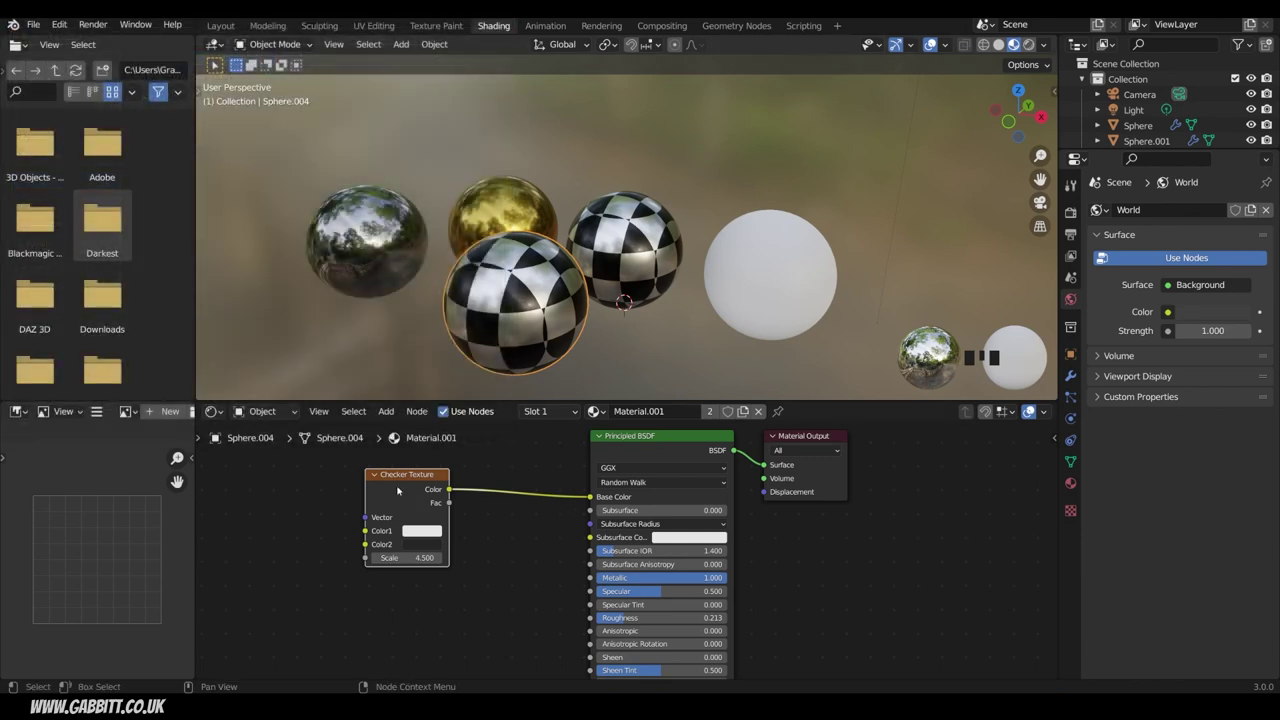
Step: Try switching the shared material's Checker Texture node to a Musgrave Texture, and undo the change
left_click(398, 487)
key("shift+s")
mouse_move(418, 483)
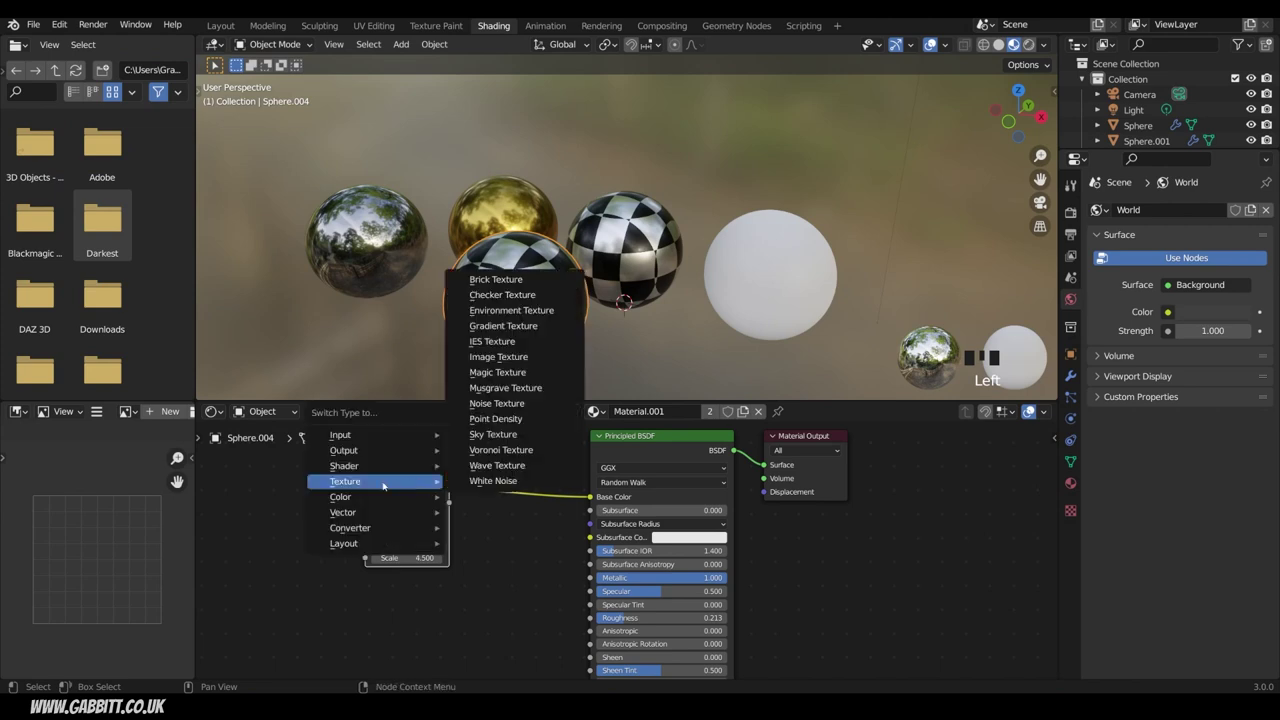
left_click(505, 388)
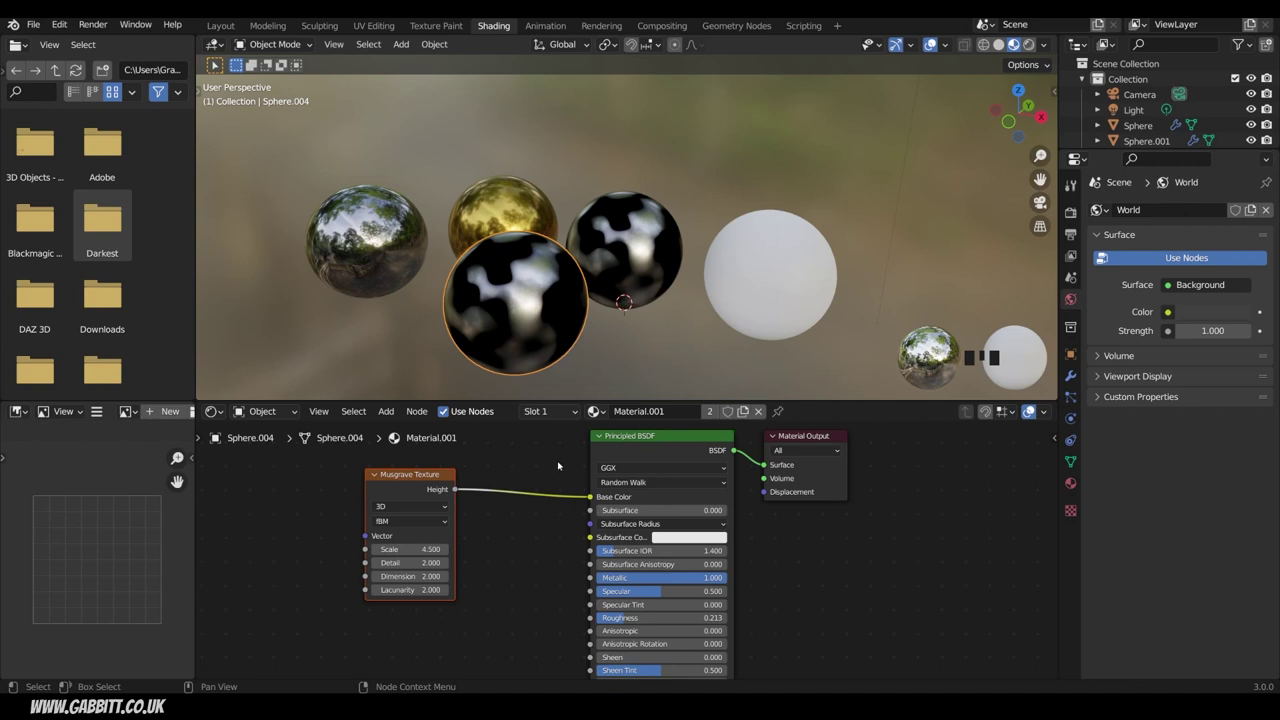
key("ctrl+z")
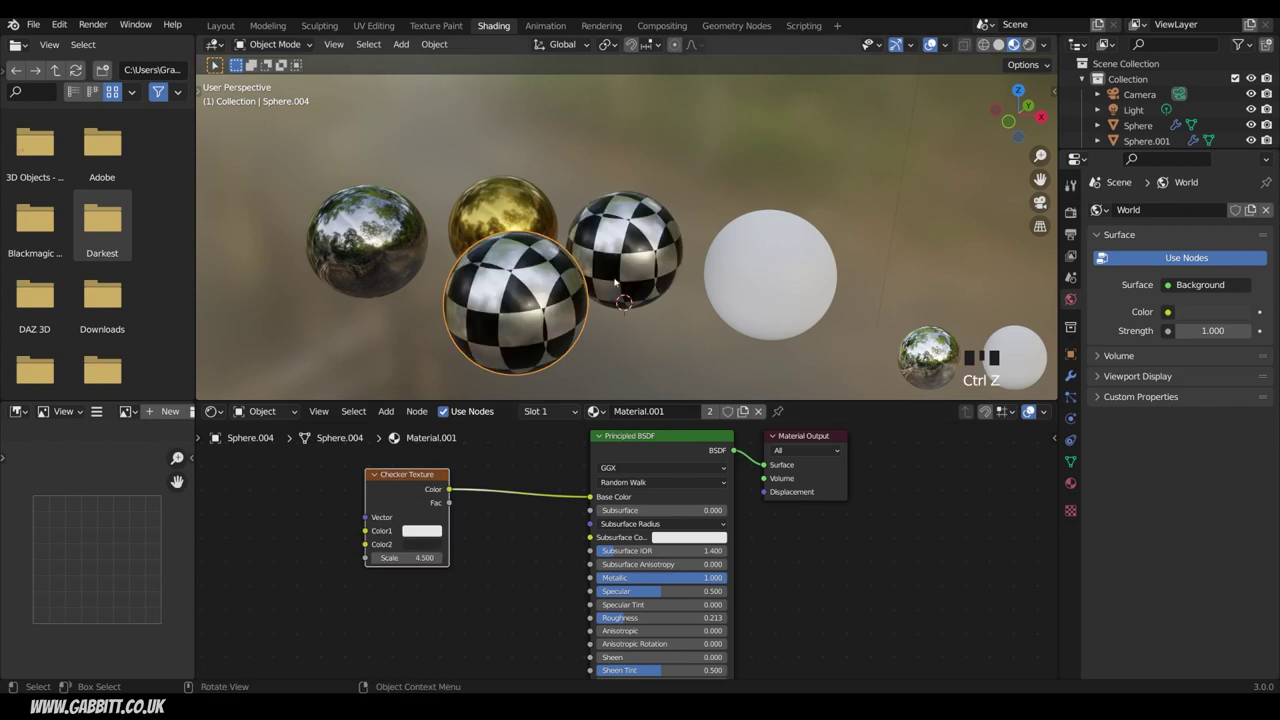
Step: Rename the material shared by the two checkered spheres "checker"
double_click(688, 413)
type("checker")
left_click(743, 413)
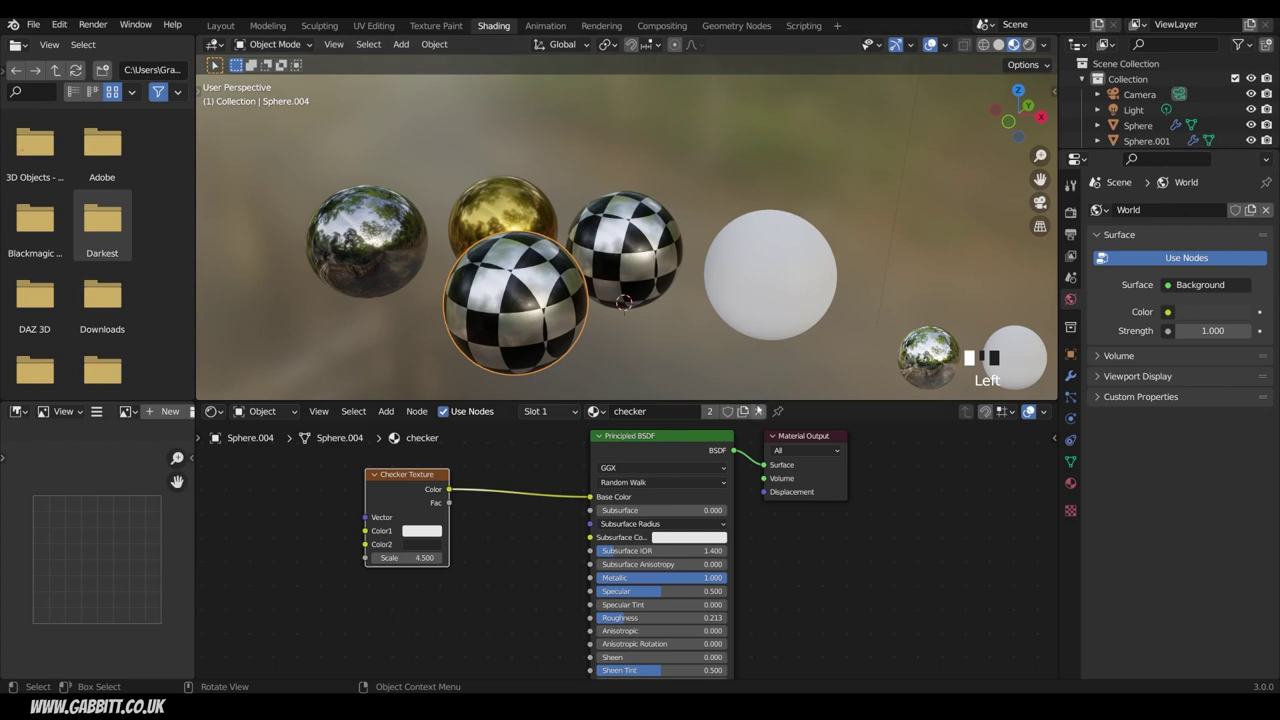
Step: Give the front sphere its own copy of the checker material and switch its Checker Texture to a Musgrave Texture
left_click(743, 411)
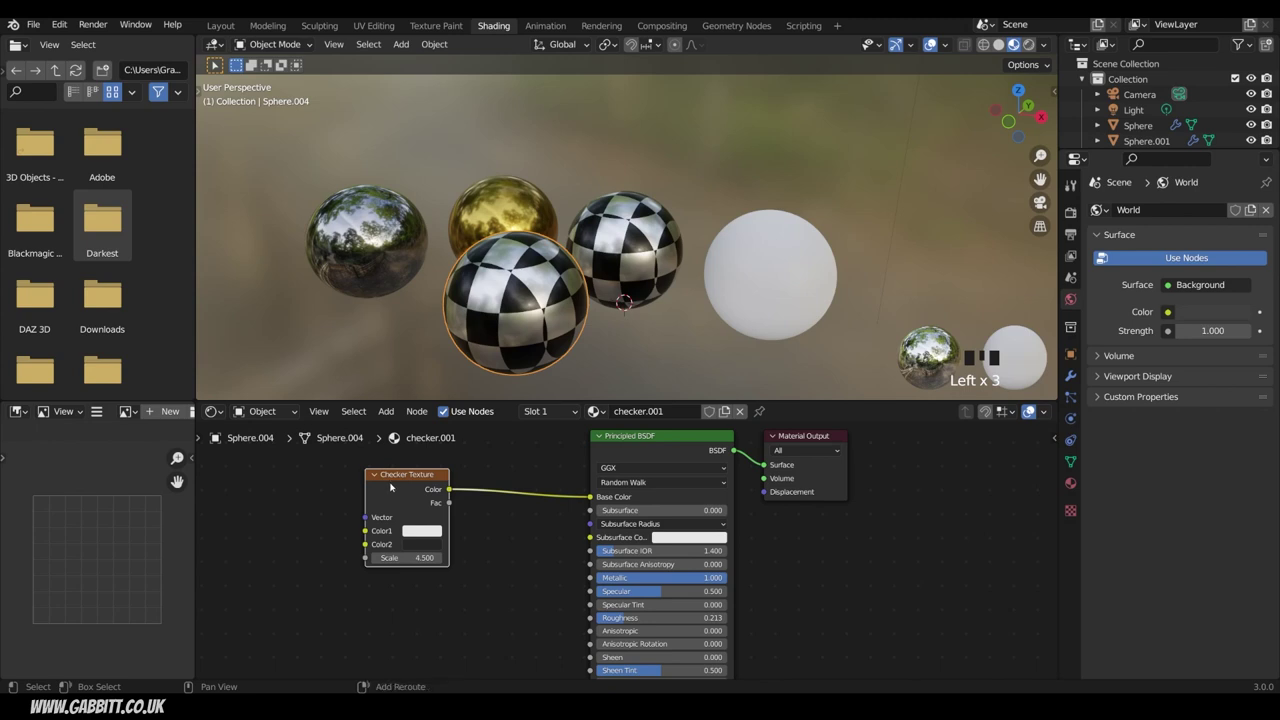
key("shift+s")
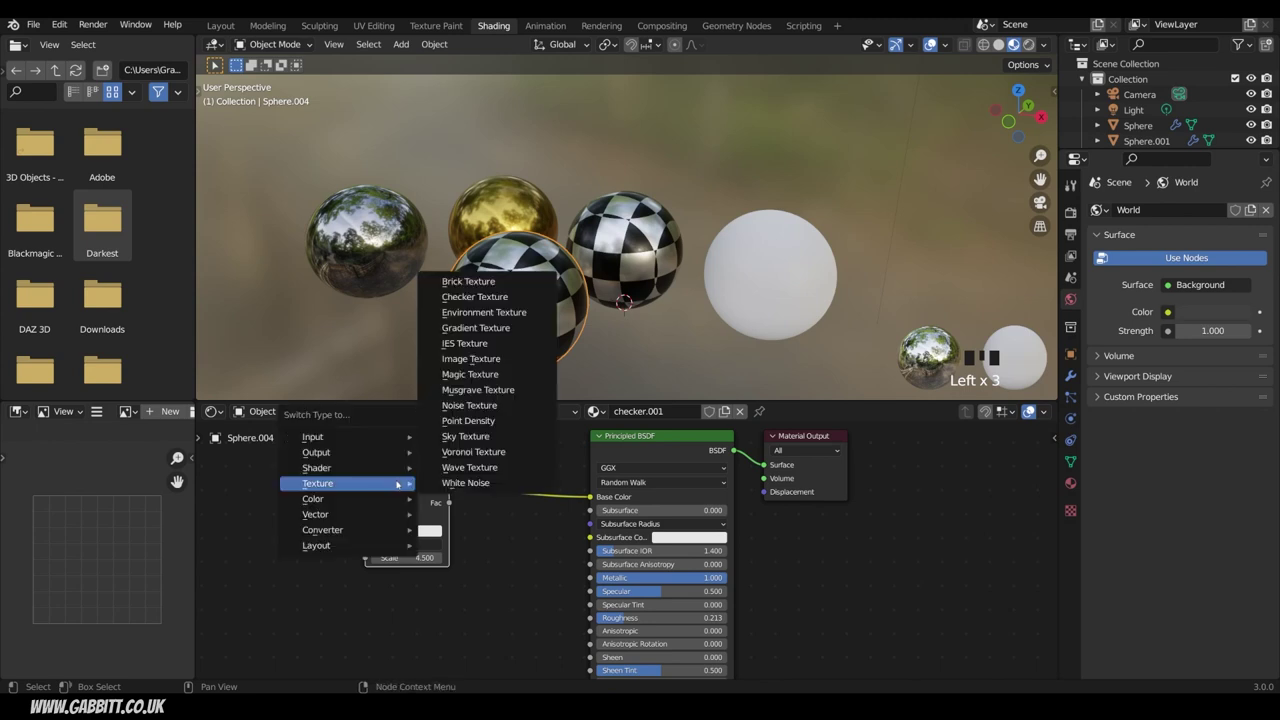
left_click(483, 392)
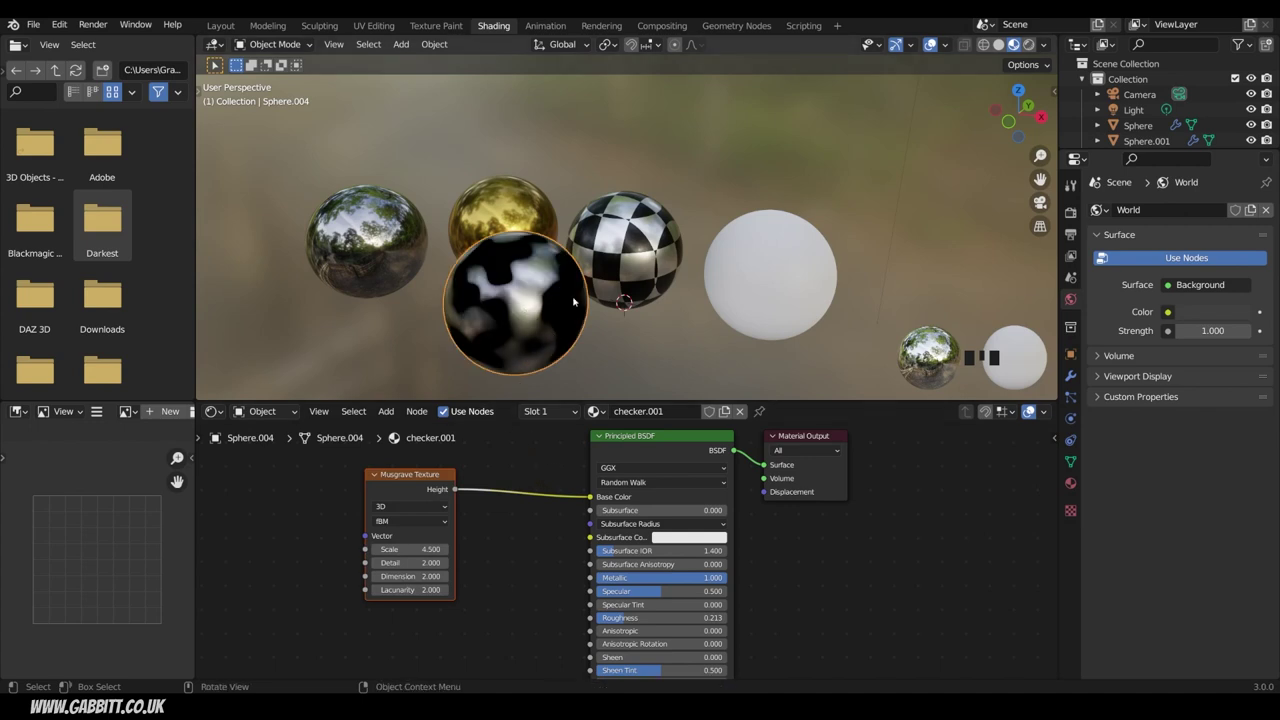
Step: Duplicate the Musgrave-textured sphere, place the copy beside it in the front row, and rename their shared material "swirl big"
key("shift+d")
left_click(740, 314)
left_click(640, 411)
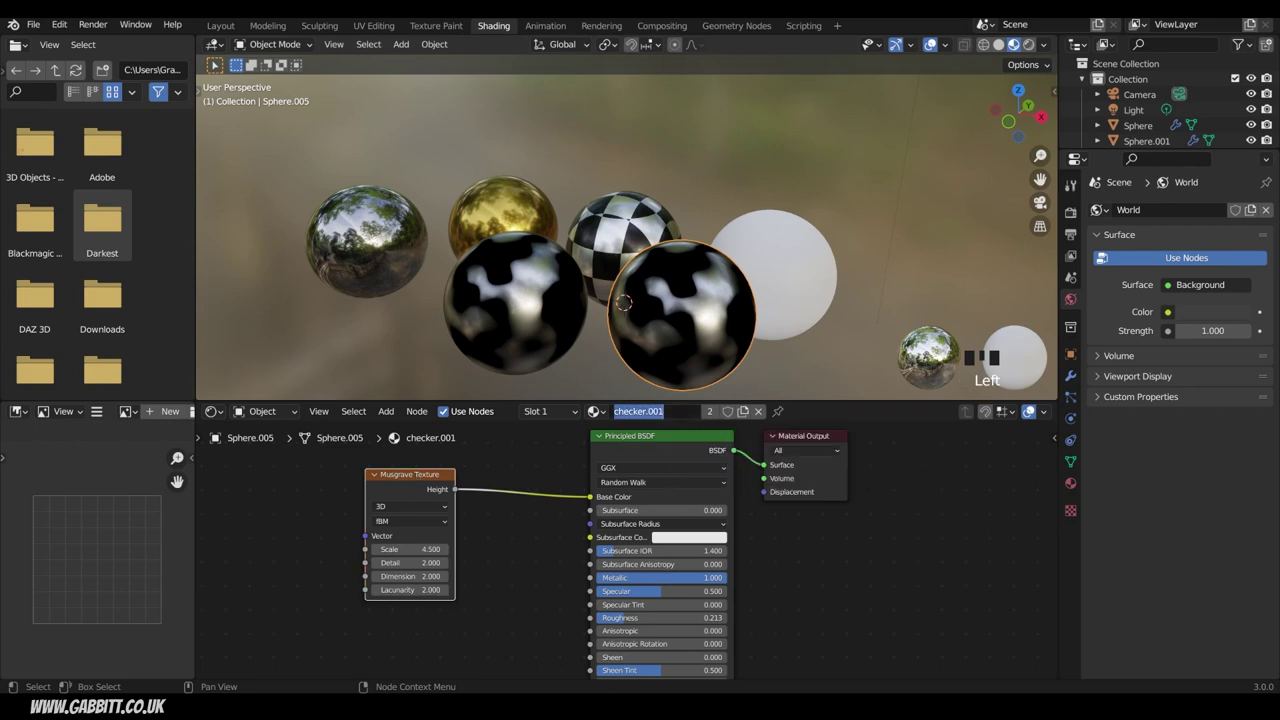
type("swirl big")
key("Return")
Step: Give the new front sphere its own material copy named "voronoi" and switch its Musgrave Texture to a Voronoi Texture
left_click(709, 411)
key("shift+s")
mouse_move(388, 485)
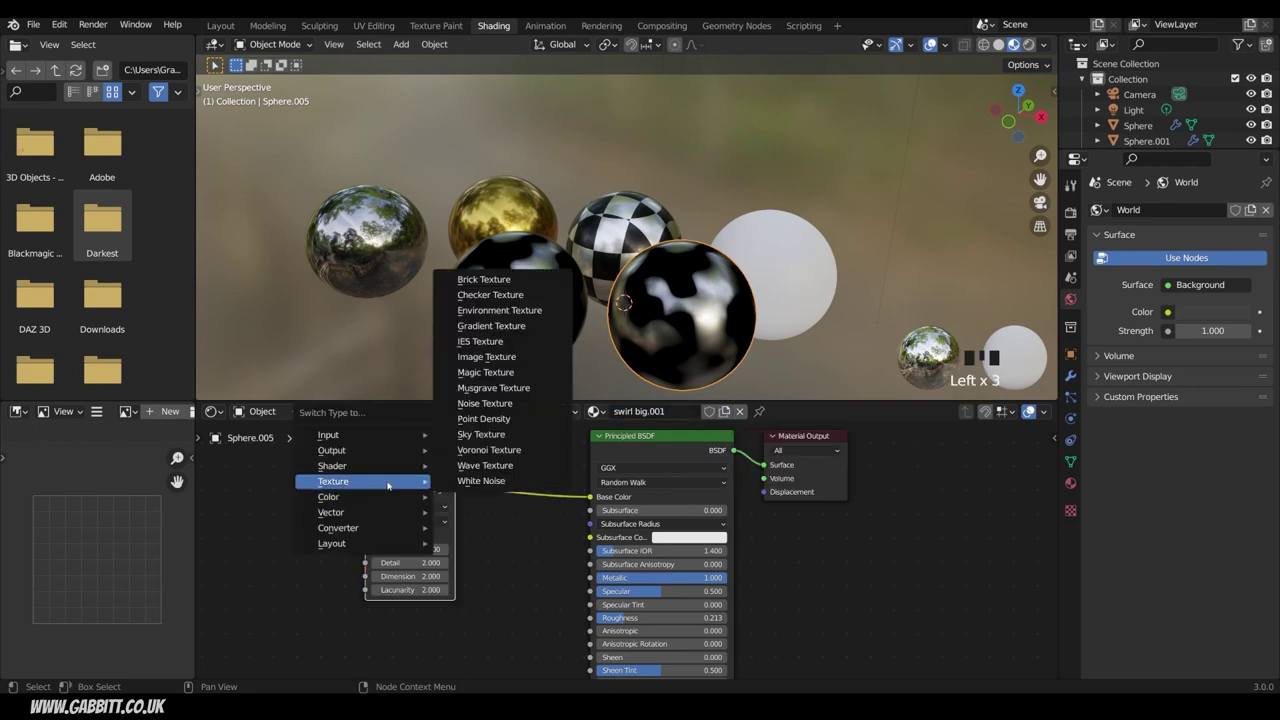
left_click(477, 456)
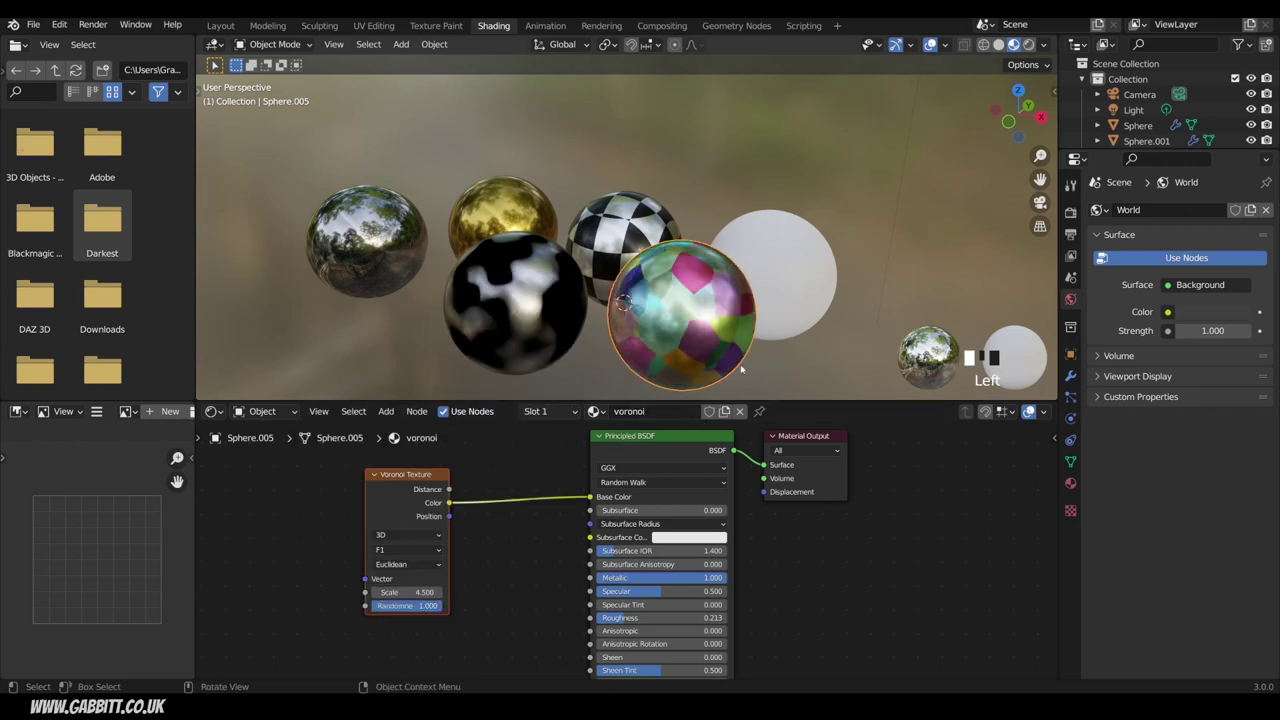
Step: Feed the plain white sphere's Base Color from a new Noise Texture's Fac output and rename its material "noise"
left_click(765, 335)
key("shift+a")
left_click(610, 560)
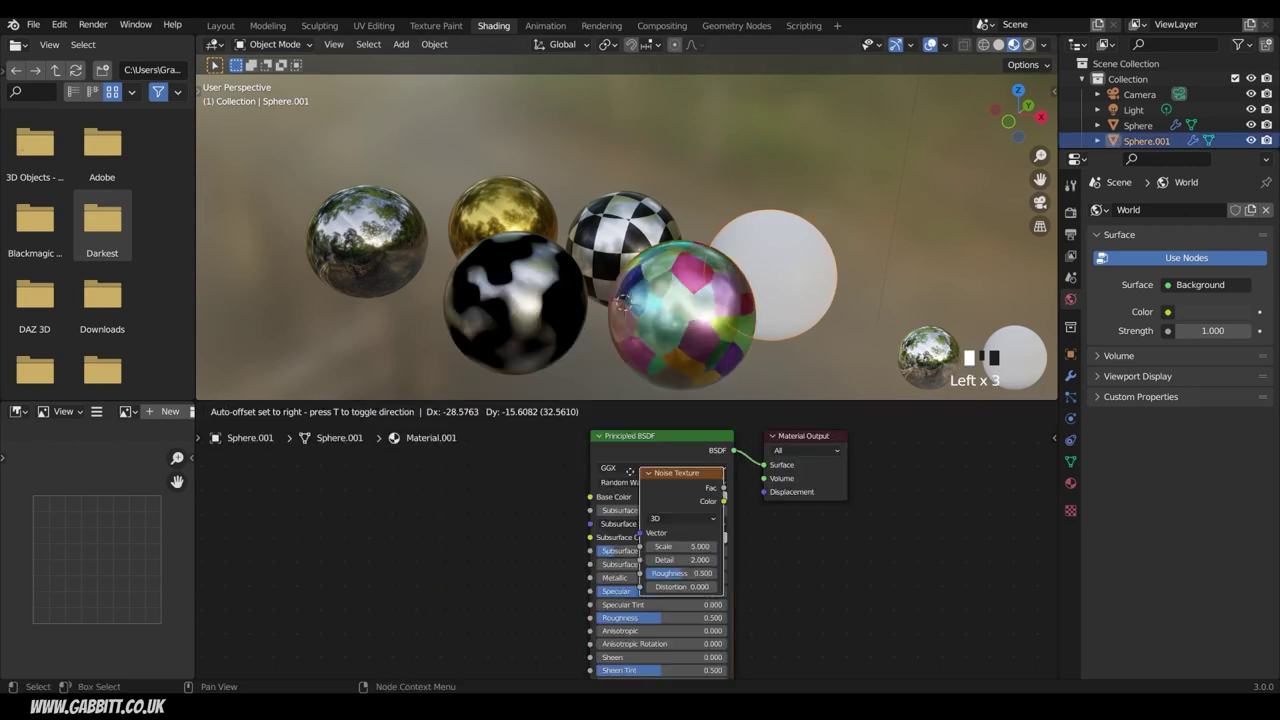
left_click(450, 490)
left_click_drag(491, 513, 590, 497)
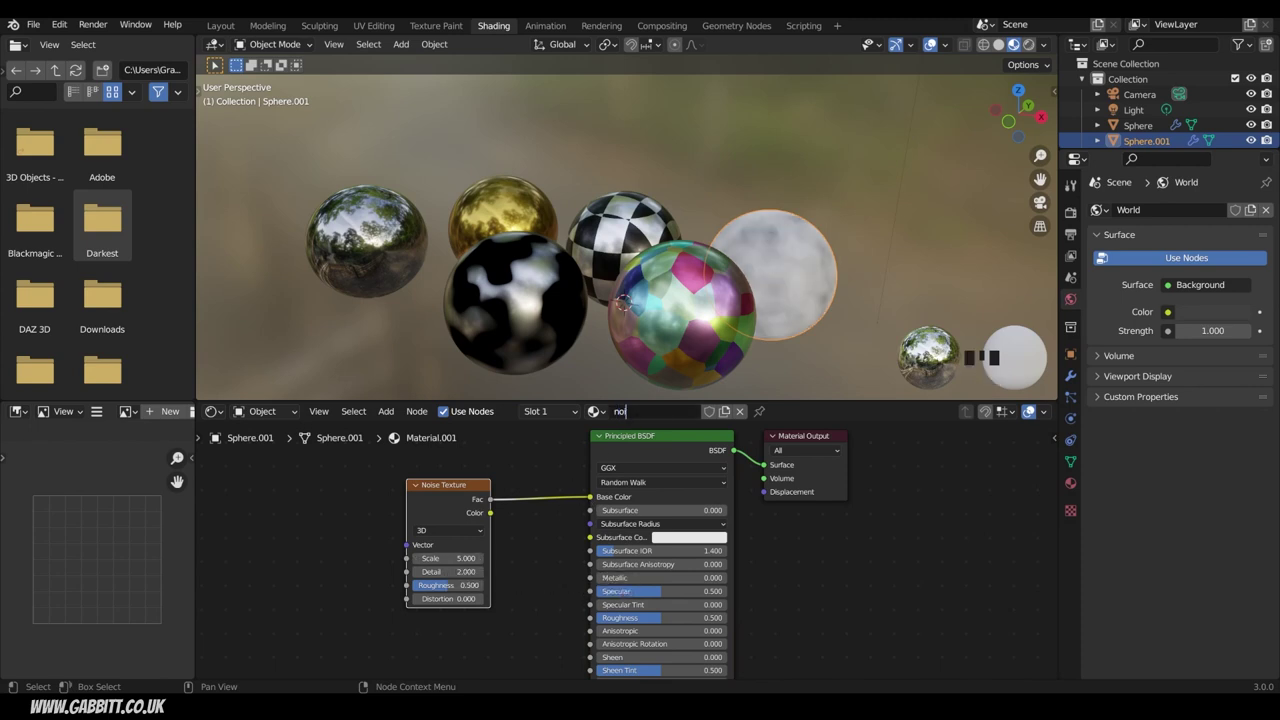
Step: Set the Noise Texture to scale 6.2, detail 1.4, roughness 0.172 and distortion 3.5
mouse_move(450, 558)
left_mouse_down()
mouse_move(480, 558)
mouse_move(420, 585)
mouse_move(480, 598)
mouse_move(430, 558)
left_mouse_up()
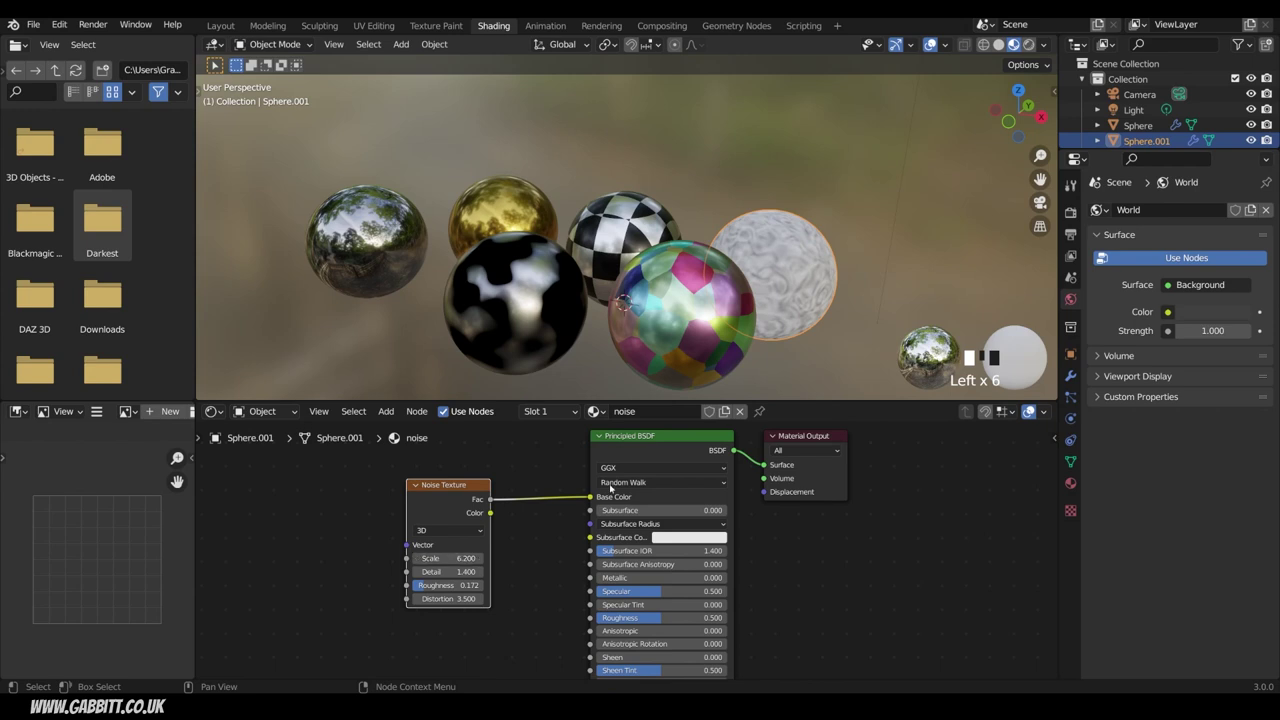
middle_click_drag(740, 340, 830, 350)
left_click(757, 577)
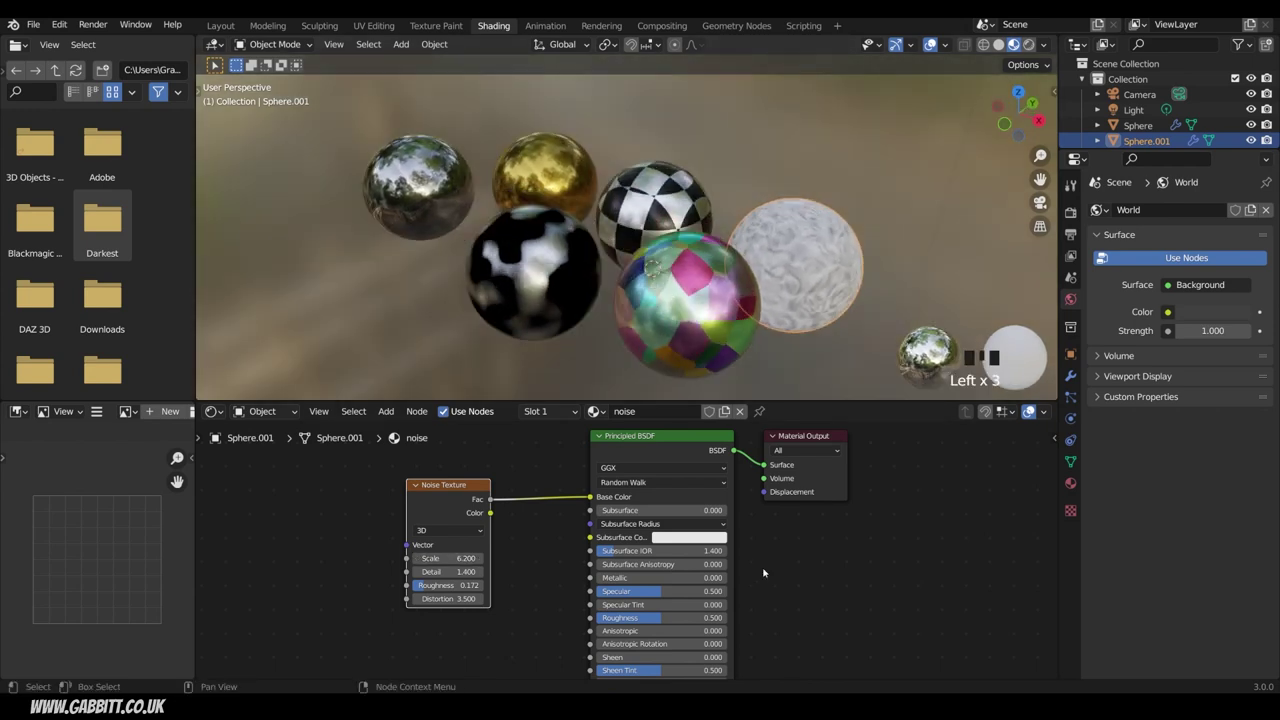
Step: Set the Checker Texture scale of the checkered sphere to 3.7
left_click(667, 209)
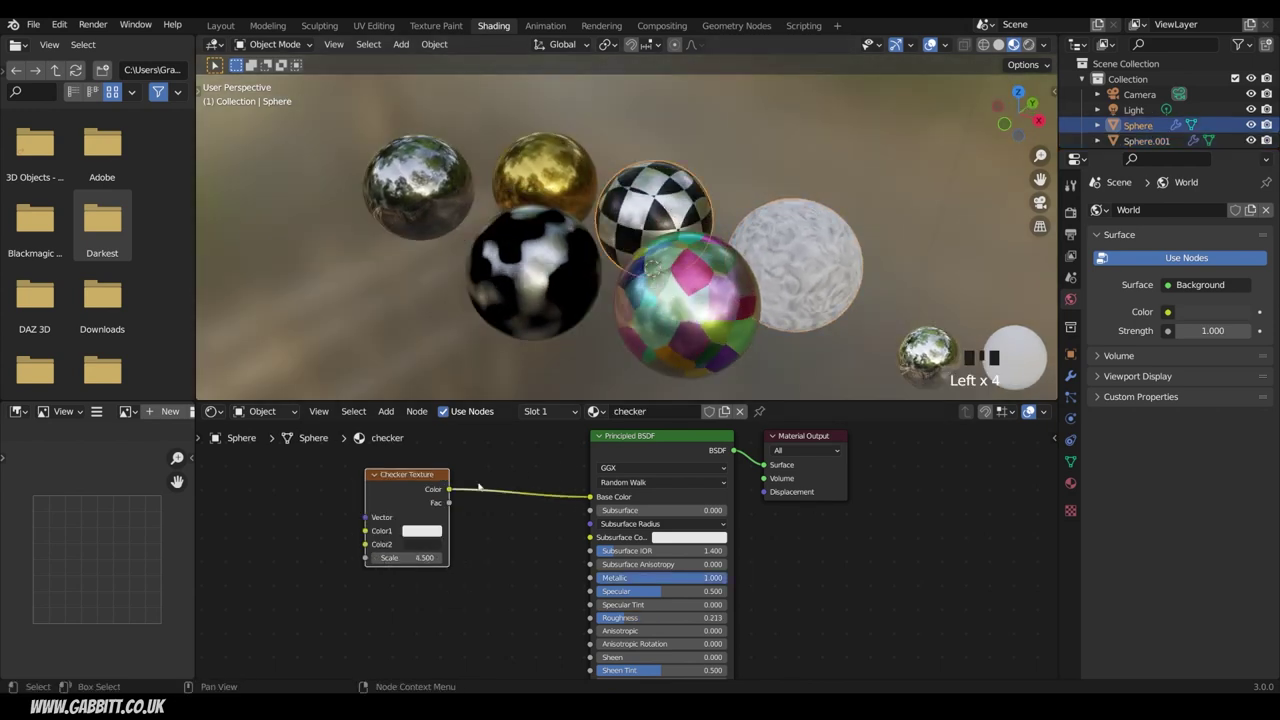
left_click_drag(400, 552, 360, 552)
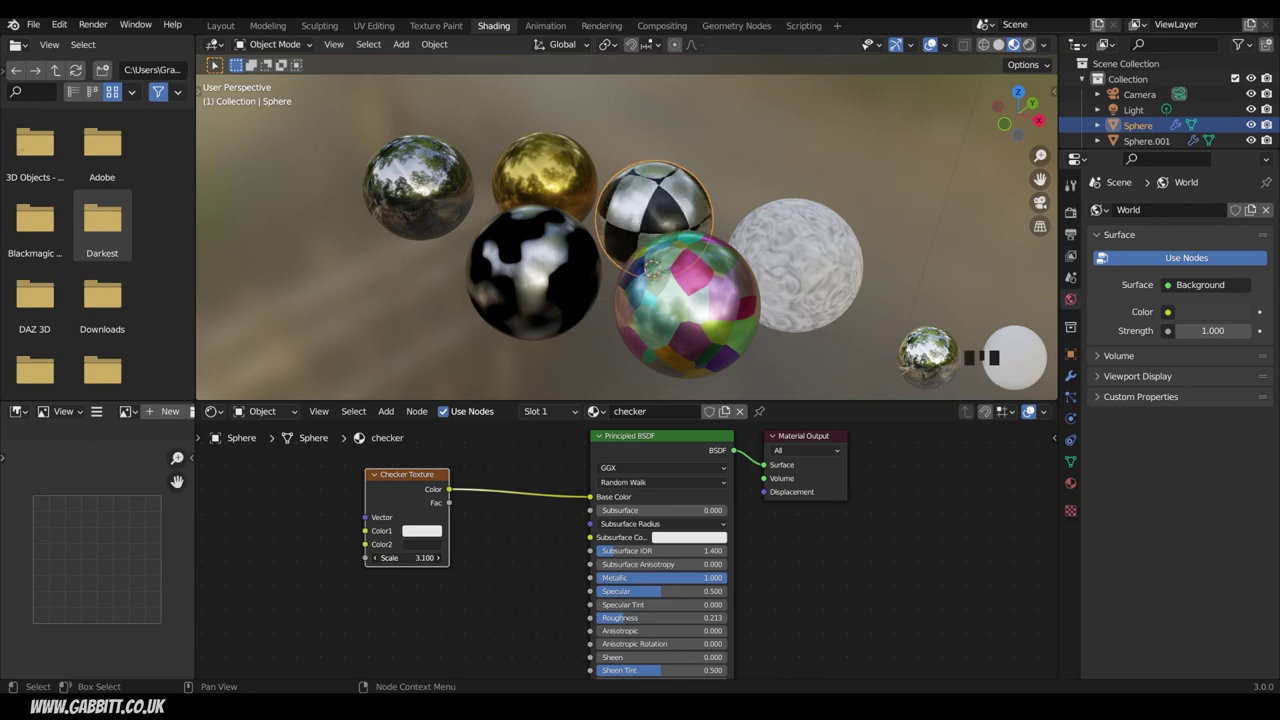
middle_click_drag(690, 300, 665, 322)
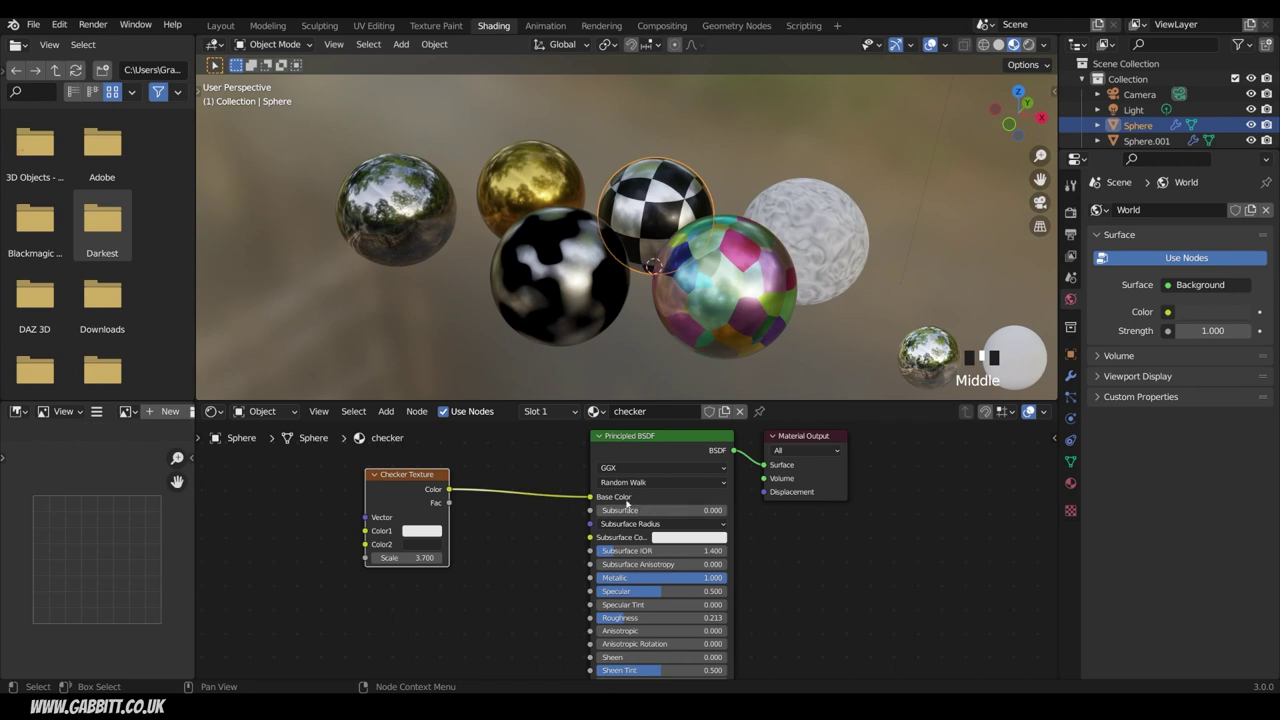
Step: Link the Checker Texture's Color output to Roughness as well and lighten its Color2 to a dark grey of value 0.096
left_click(449, 490)
left_click_drag(449, 491, 592, 620)
middle_click_drag(650, 250, 720, 220)
scroll(700, 230, "up", 3)
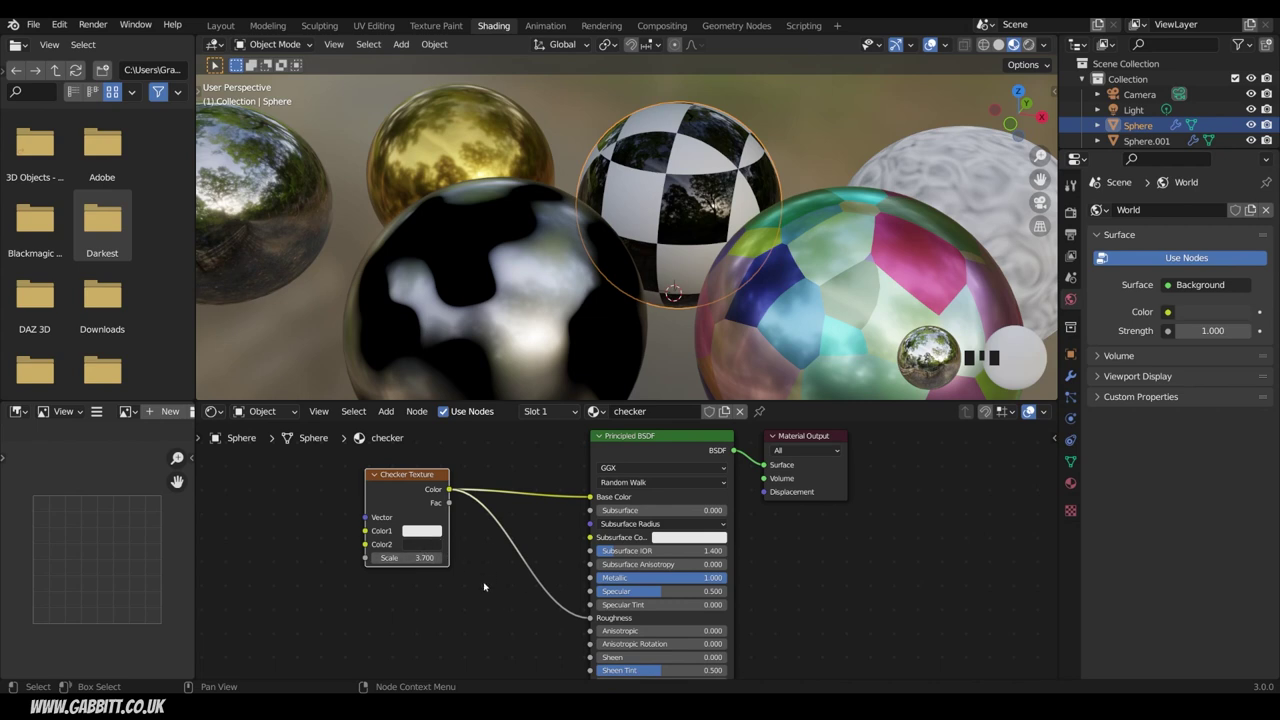
left_click(420, 546)
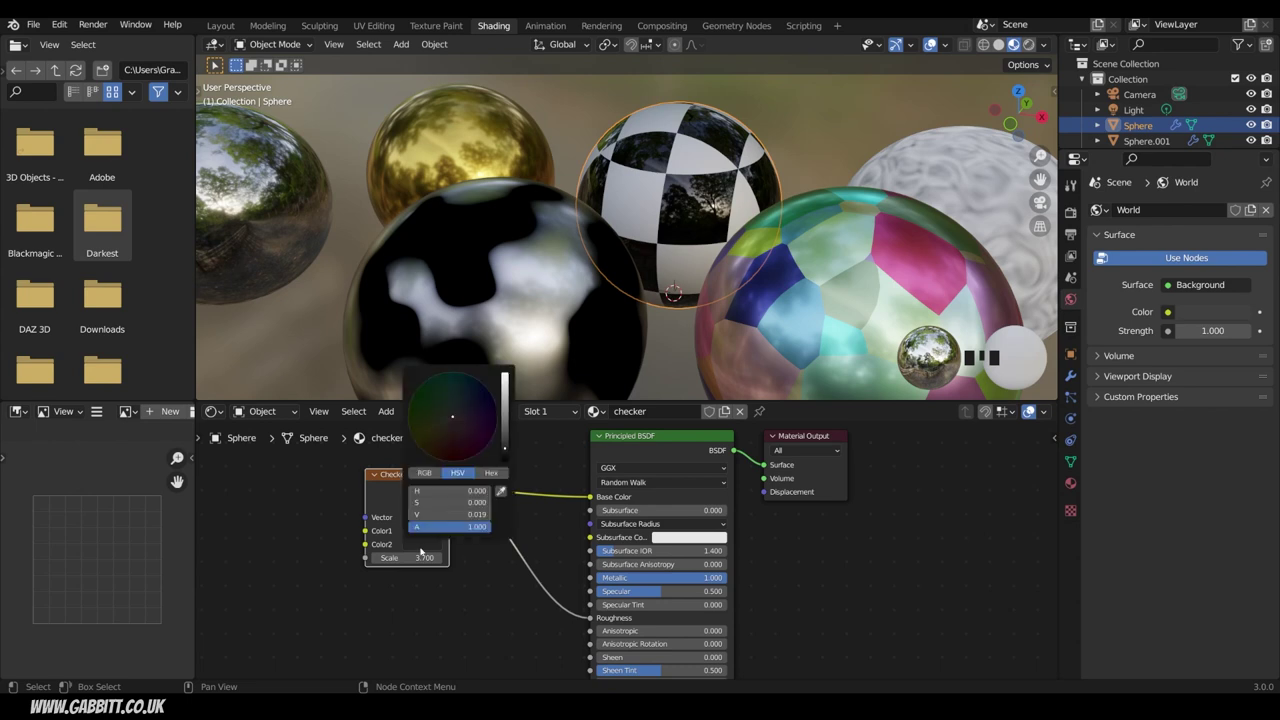
left_click_drag(450, 514, 470, 514)
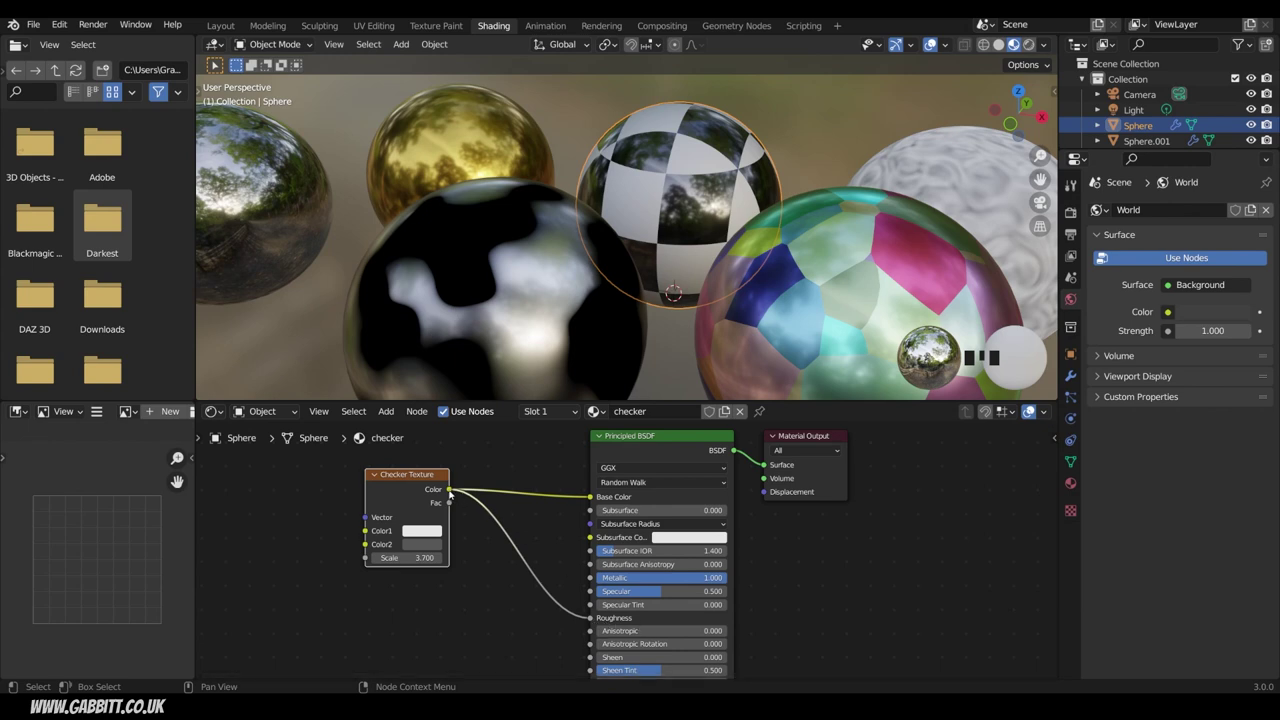
Step: Link the Checker Texture's Color output to Metallic too and darken Color2 to black
left_click_drag(449, 493, 590, 577)
left_click(421, 544)
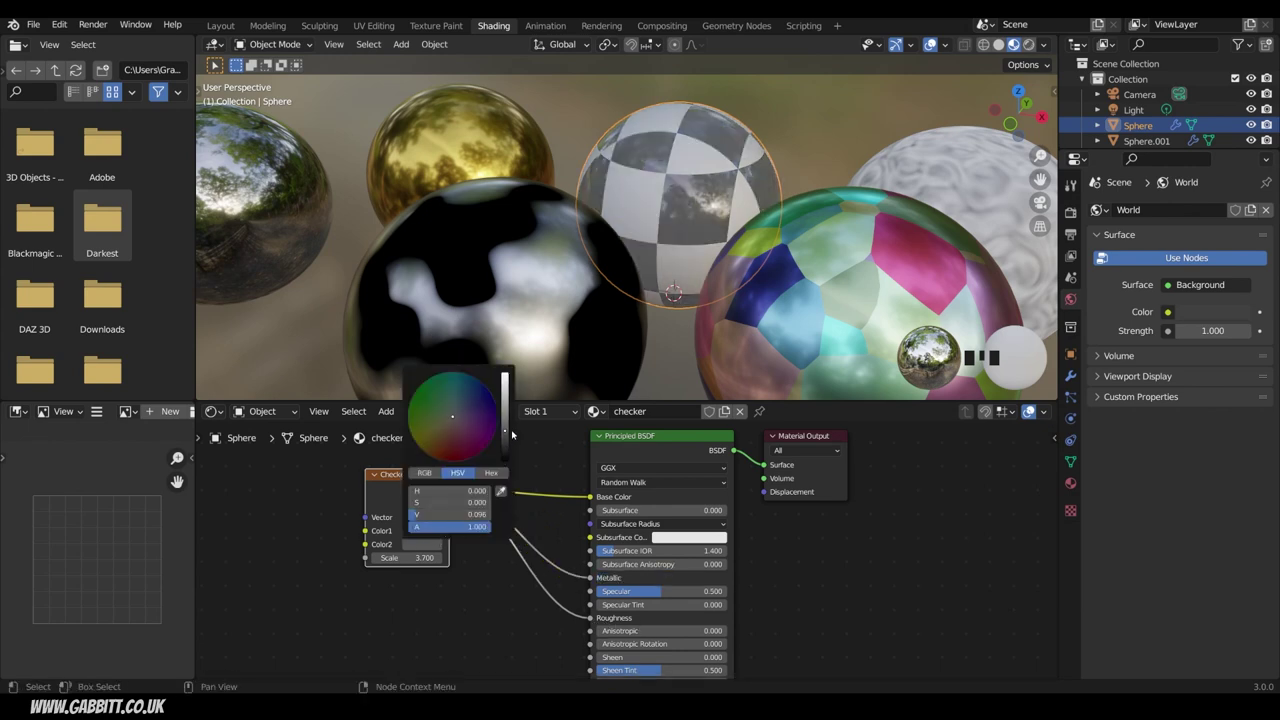
left_click_drag(512, 434, 507, 462)
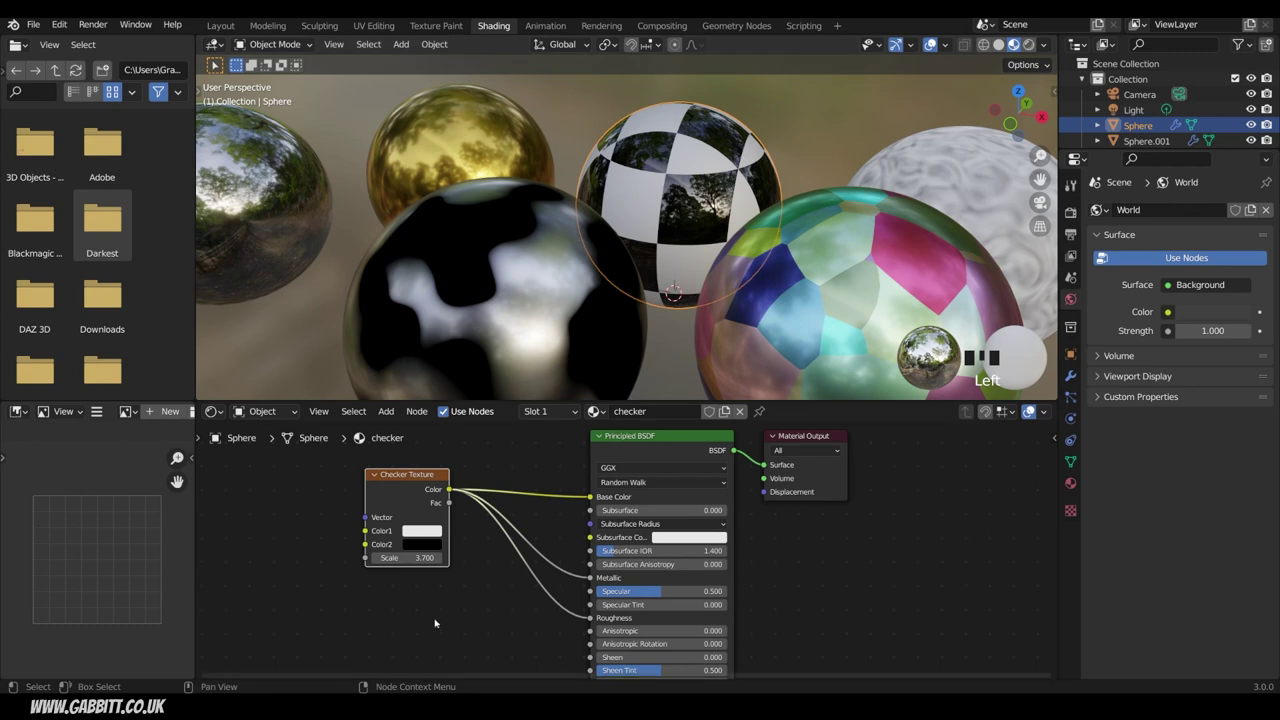
Step: Insert an Invert node into the link between the Checker Texture's Color output and the Roughness input
key("shift+a")
mouse_move(505, 588)
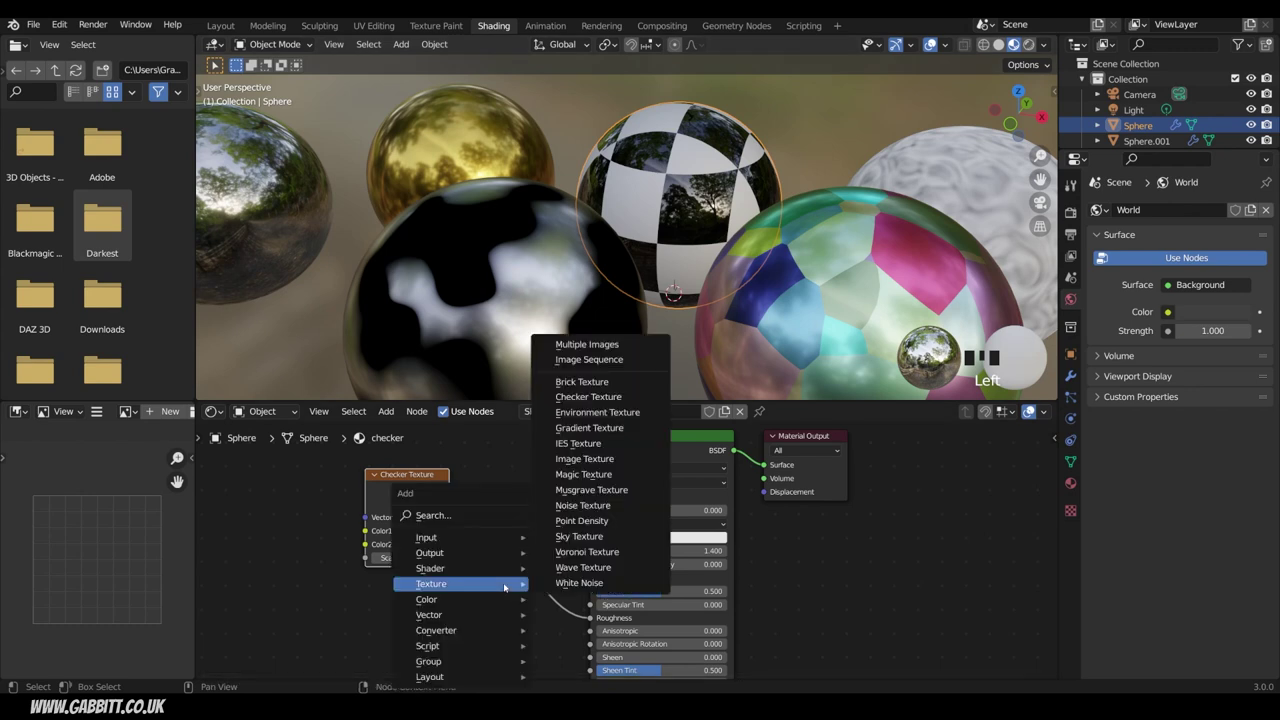
mouse_move(432, 602)
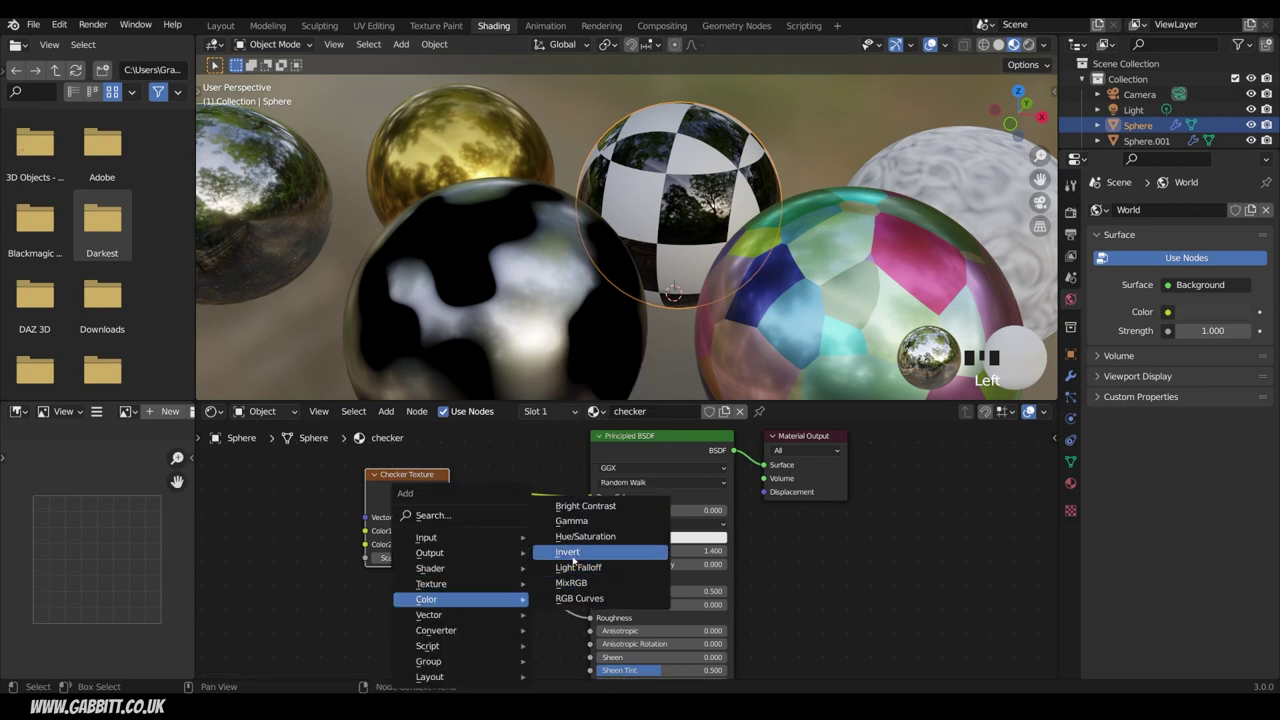
left_click(436, 518)
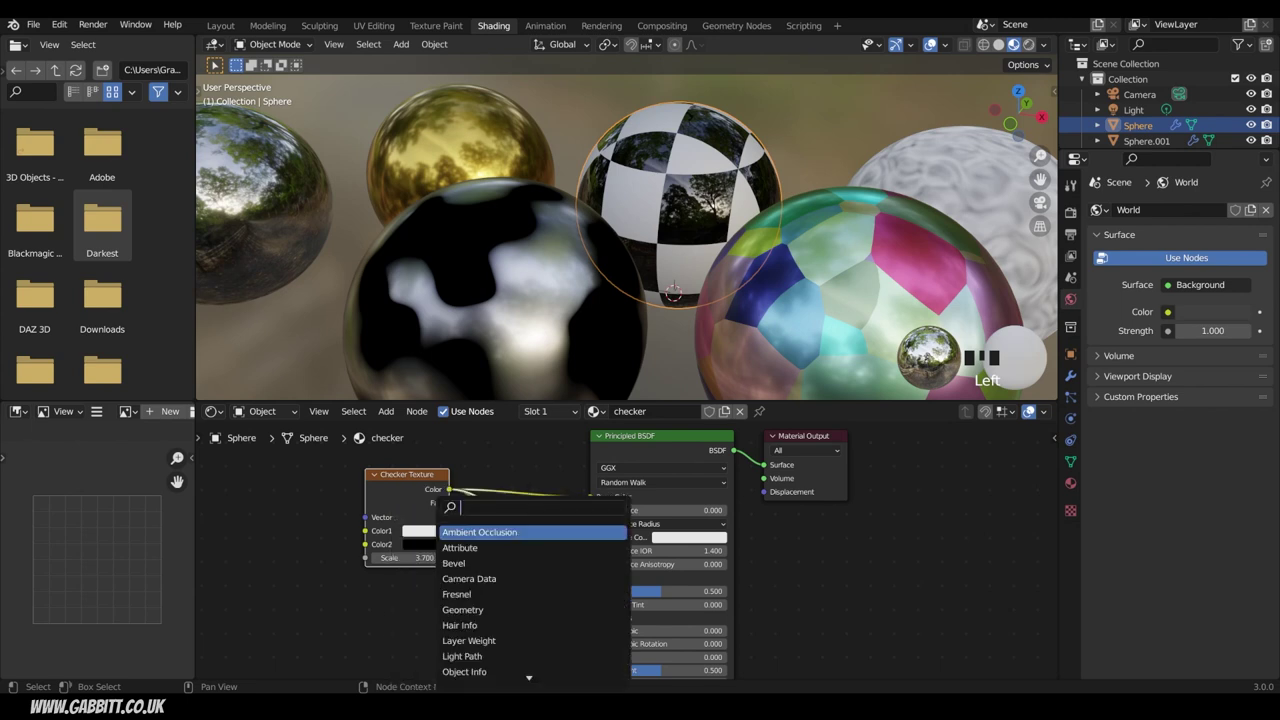
type("invert")
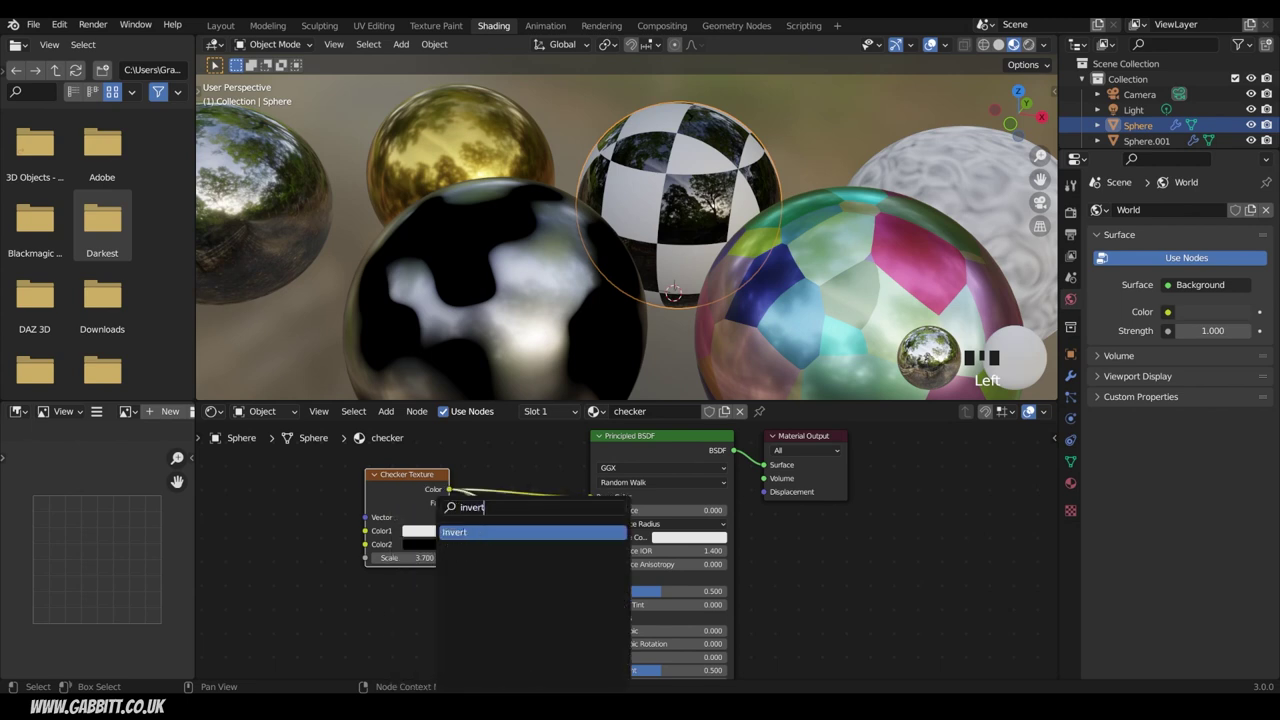
key("Return")
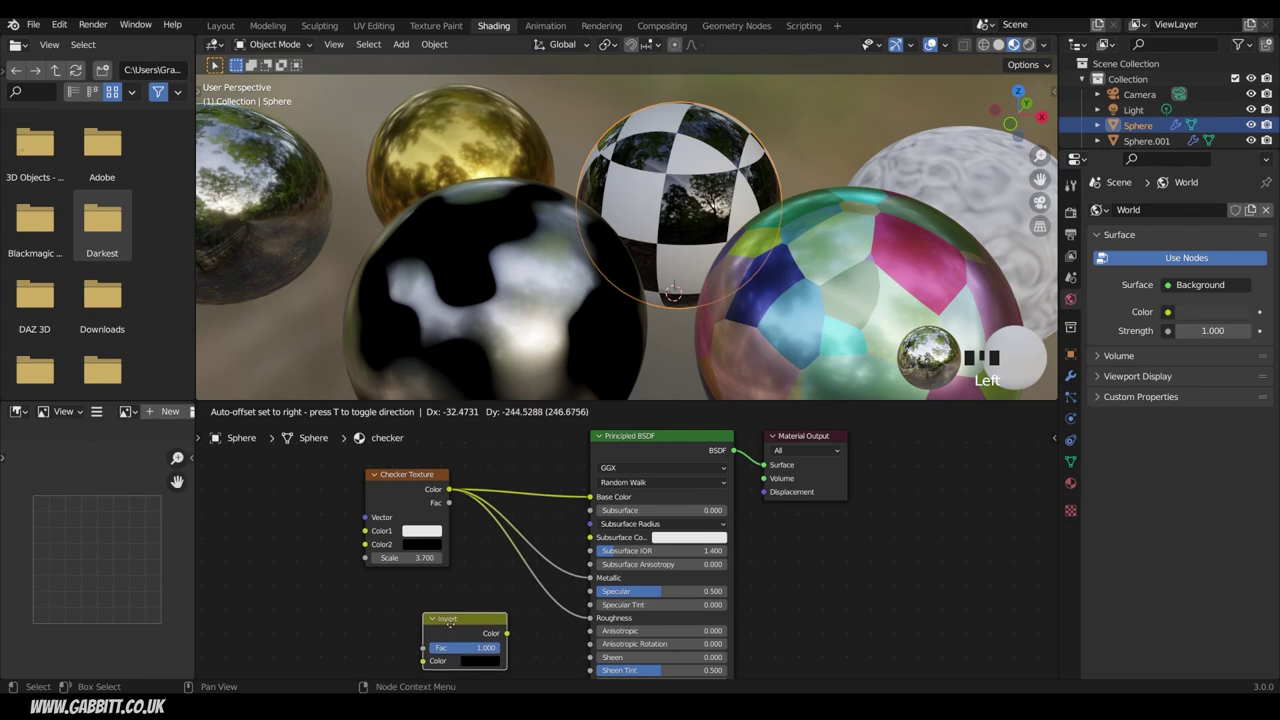
left_click(539, 590)
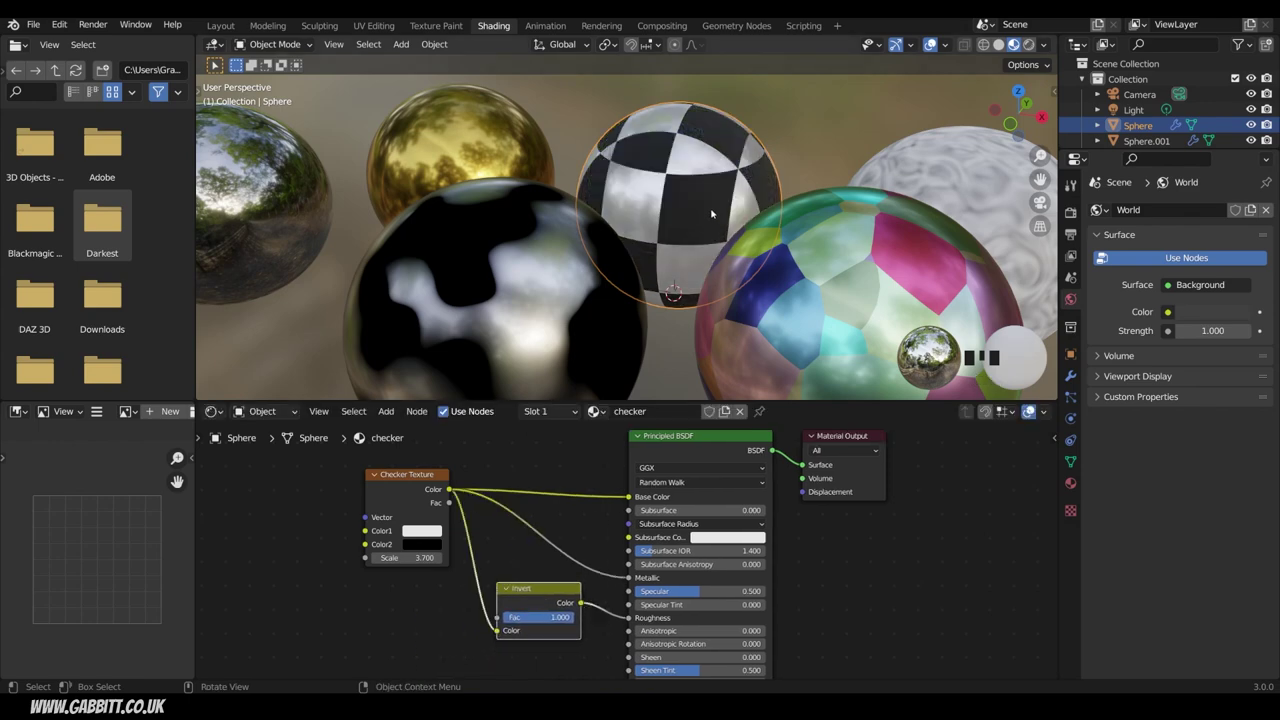
Step: Try disconnecting the checker color from the Metallic input, and undo the change
middle_click_drag(645, 208, 670, 266)
scroll(672, 267, "up", 5)
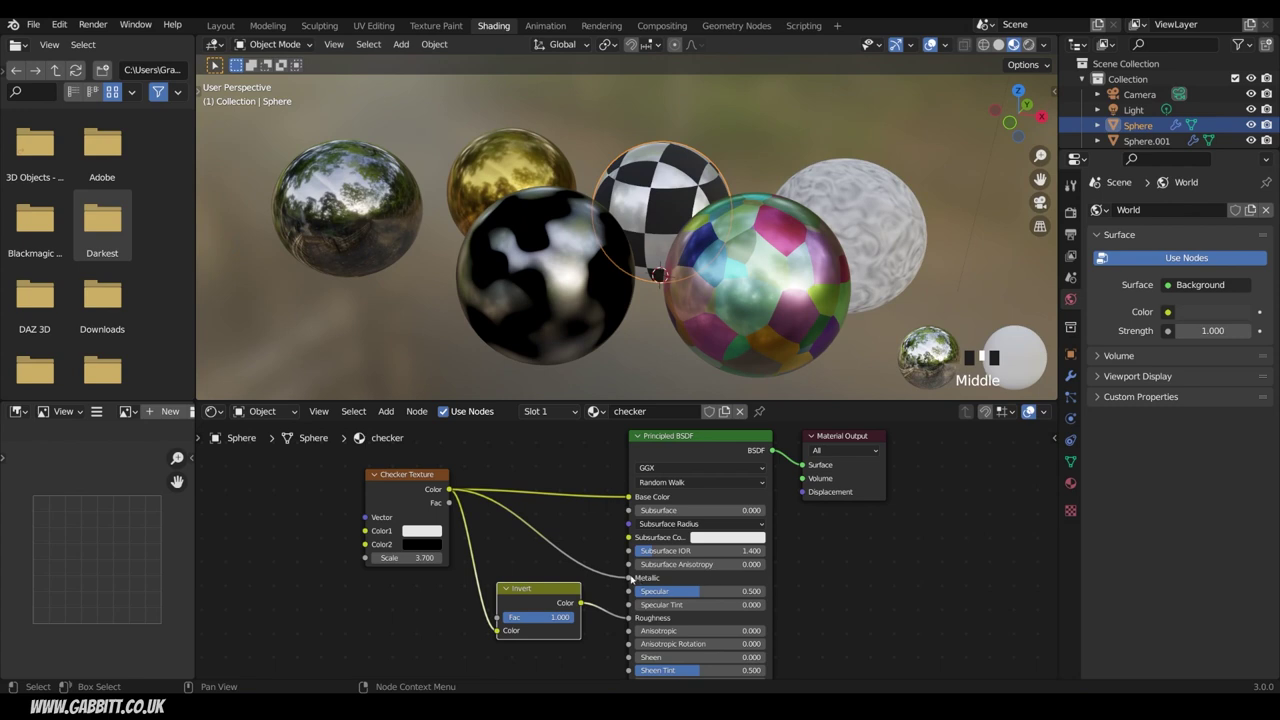
left_click_drag(638, 578, 575, 545)
key("ctrl+z")
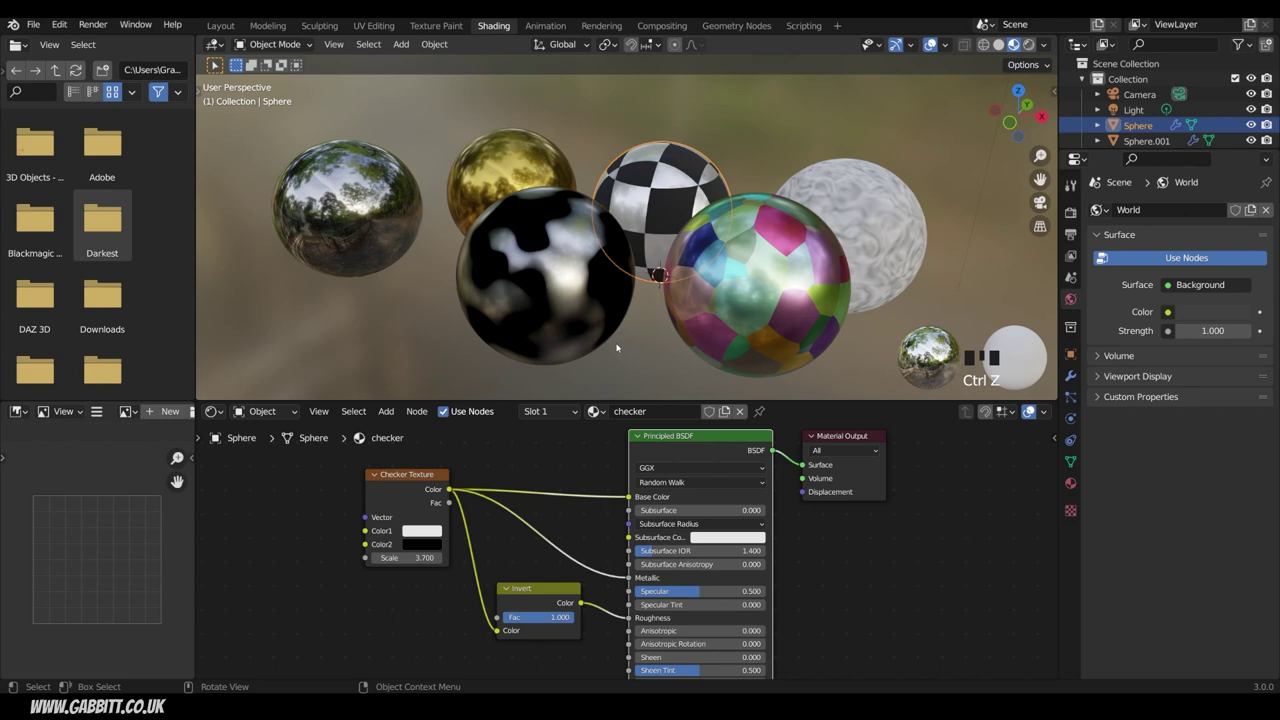
Step: On the front "swirl big" sphere, drive Roughness instead of Base Color with the Musgrave Texture's Height output
left_click(572, 298)
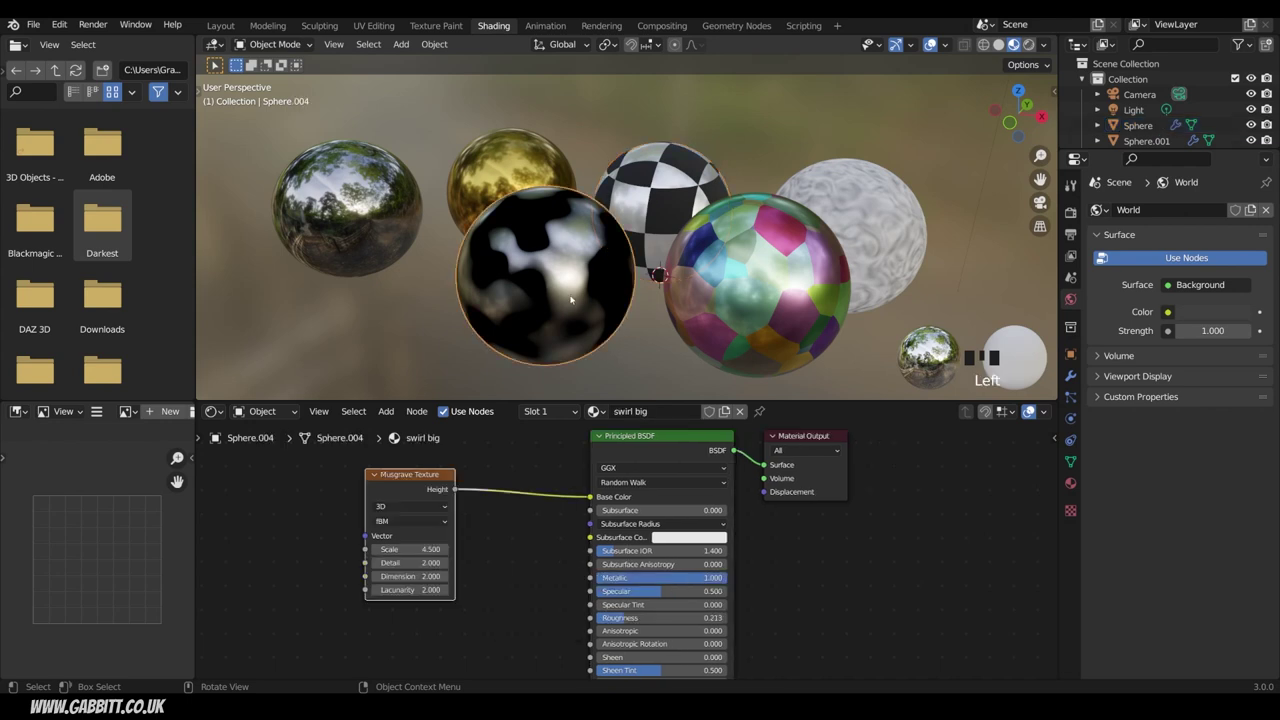
left_click_drag(430, 488, 357, 493)
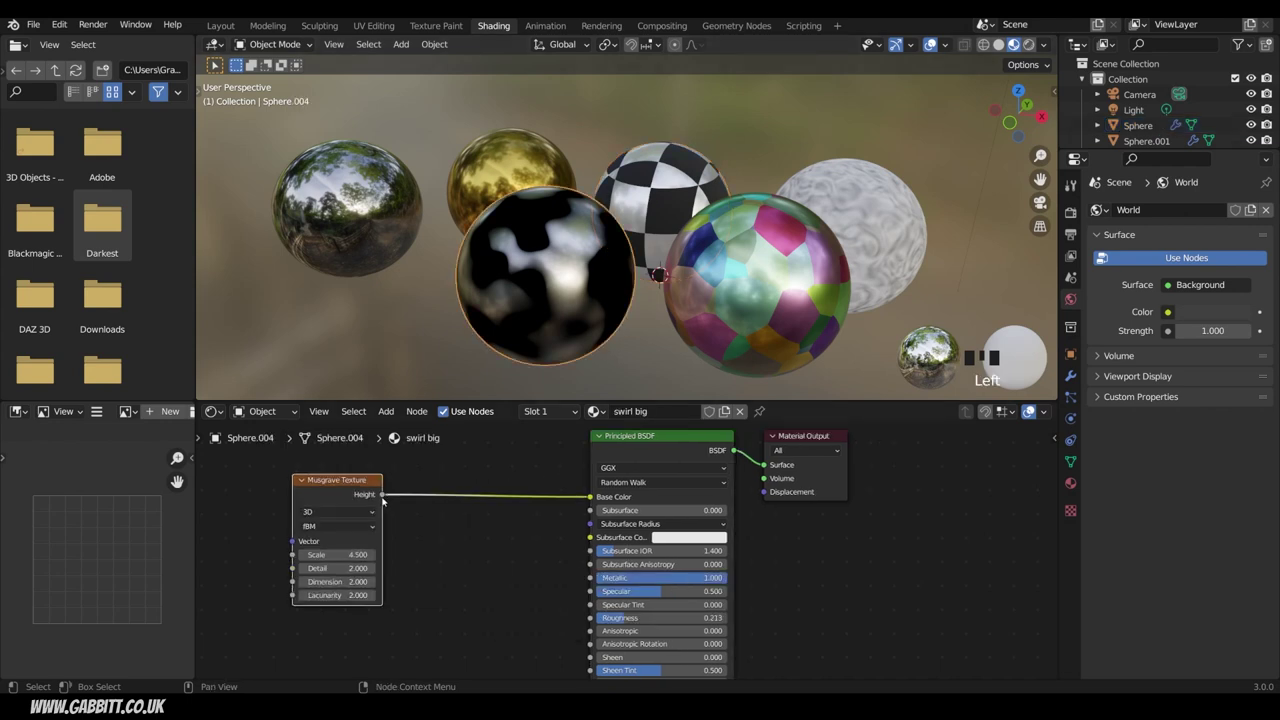
left_click_drag(382, 495, 590, 618)
middle_click_drag(600, 300, 669, 316)
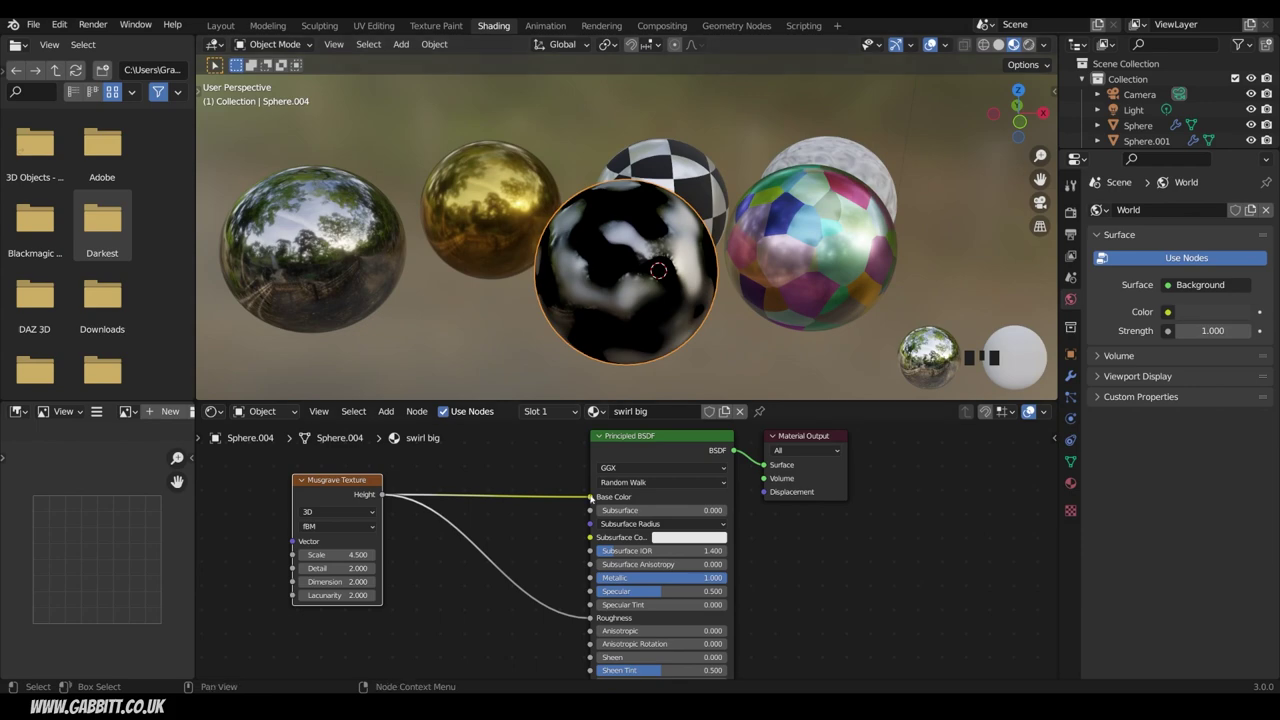
left_click_drag(590, 497, 548, 522)
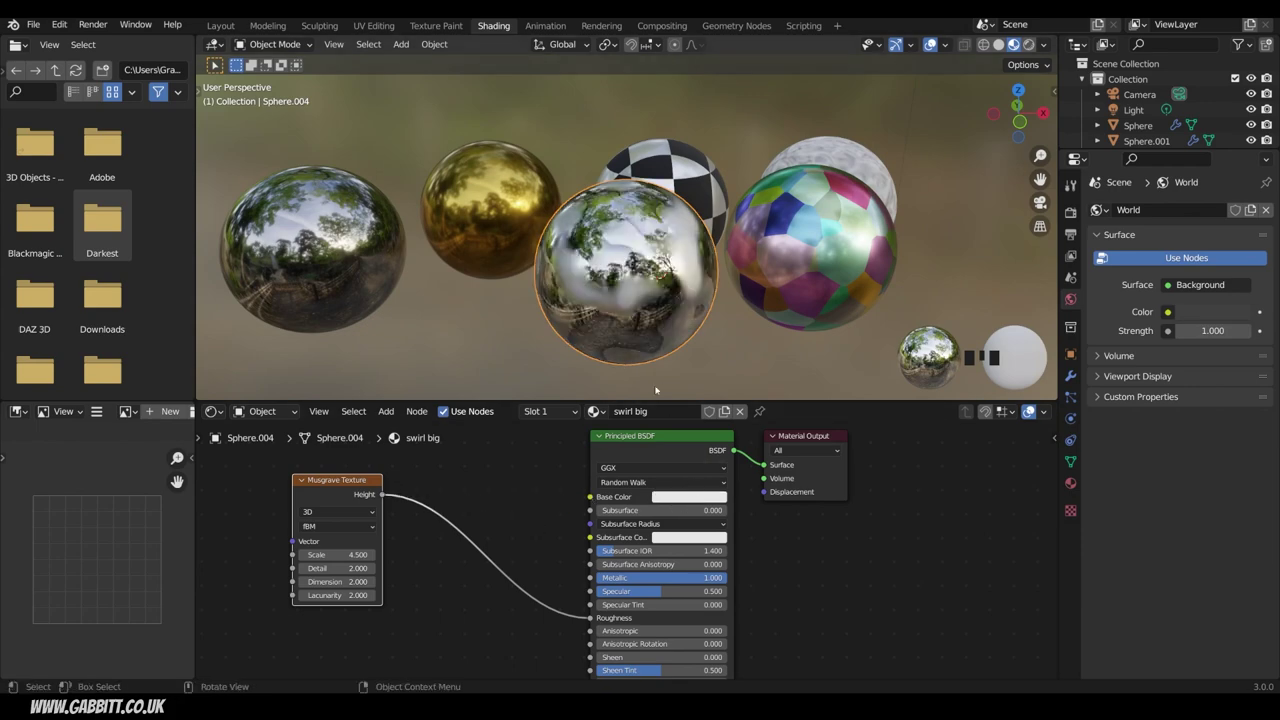
middle_click_drag(656, 390, 671, 328)
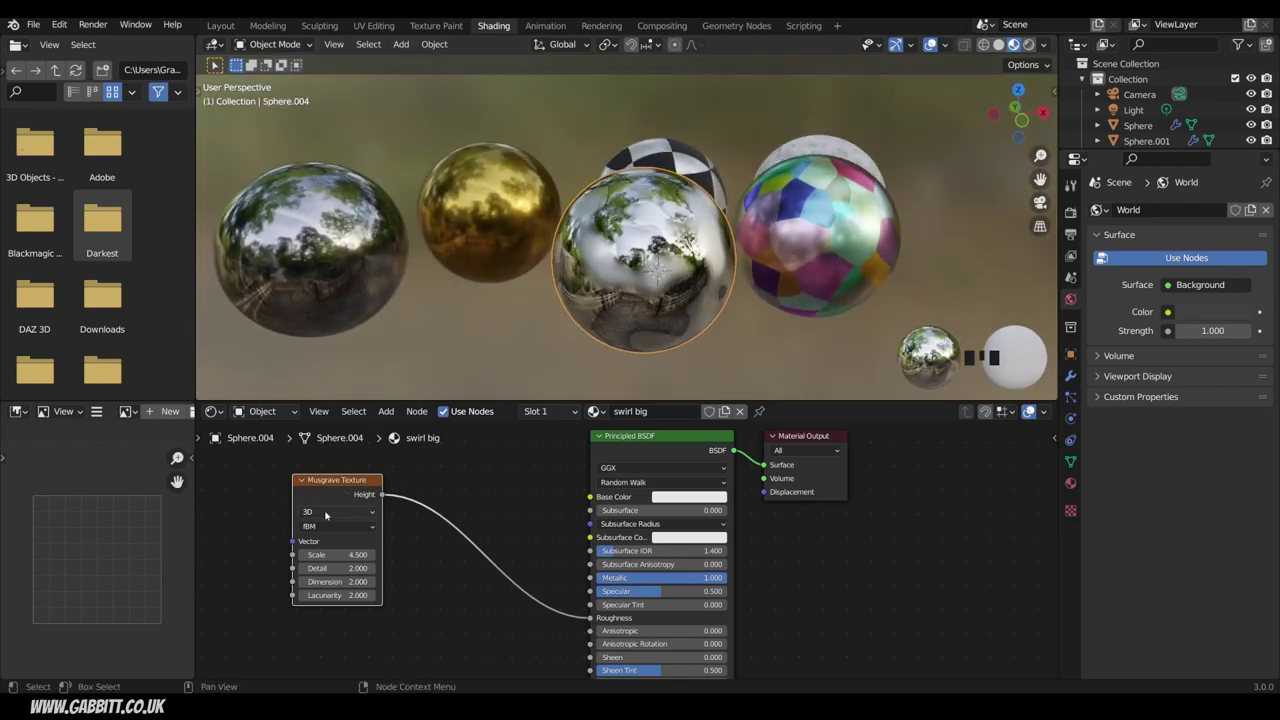
Step: Add a Wave Texture to the "swirl big" material and link its Color output to Base Color
left_click_drag(331, 487, 334, 592)
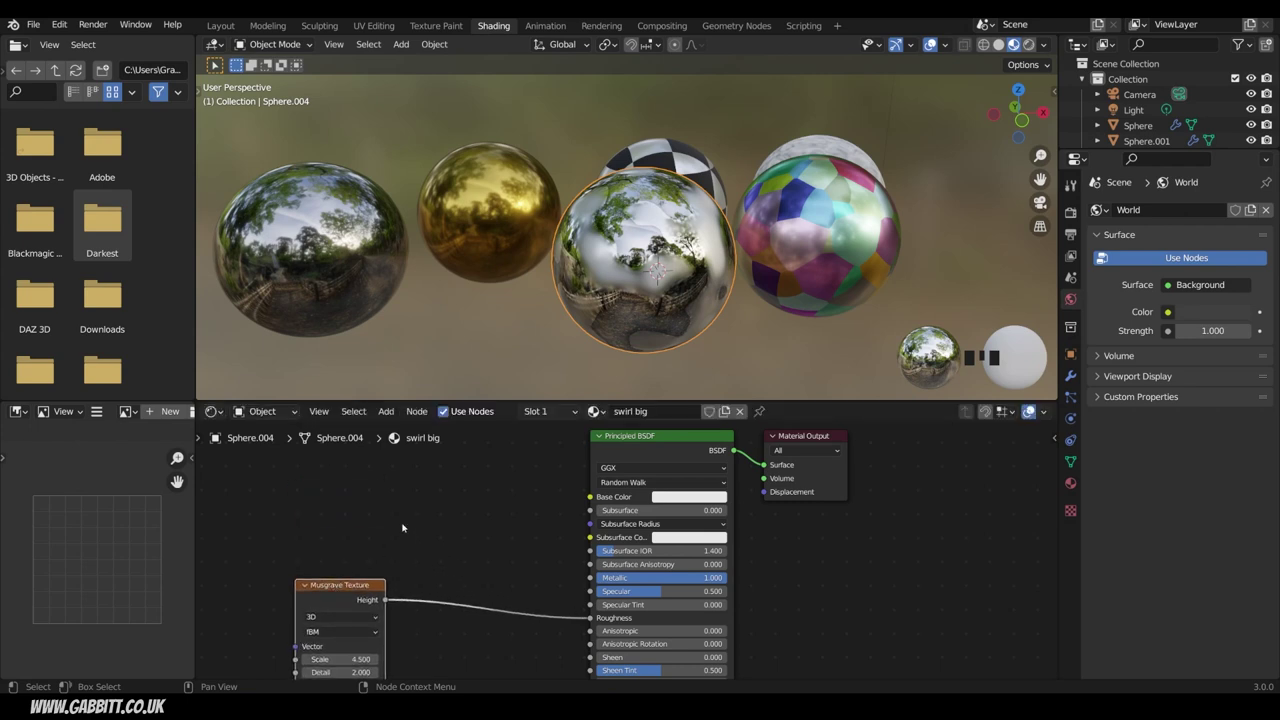
key("shift+a")
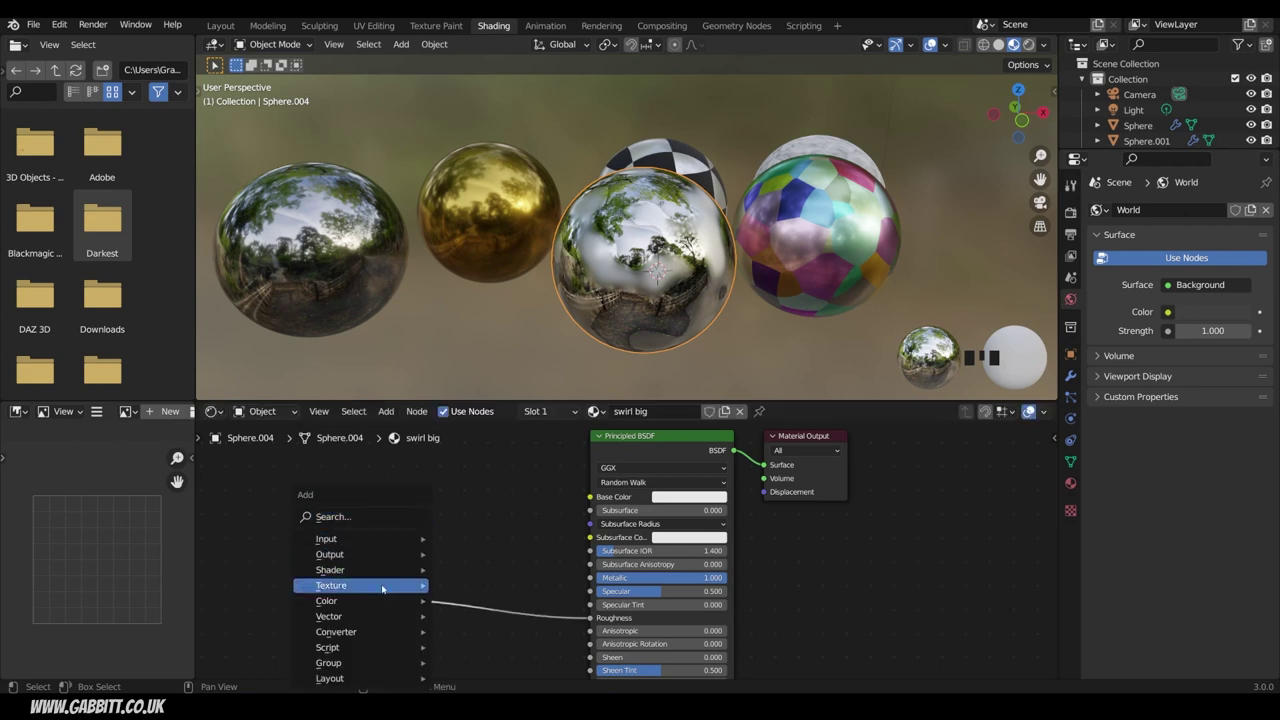
mouse_move(382, 589)
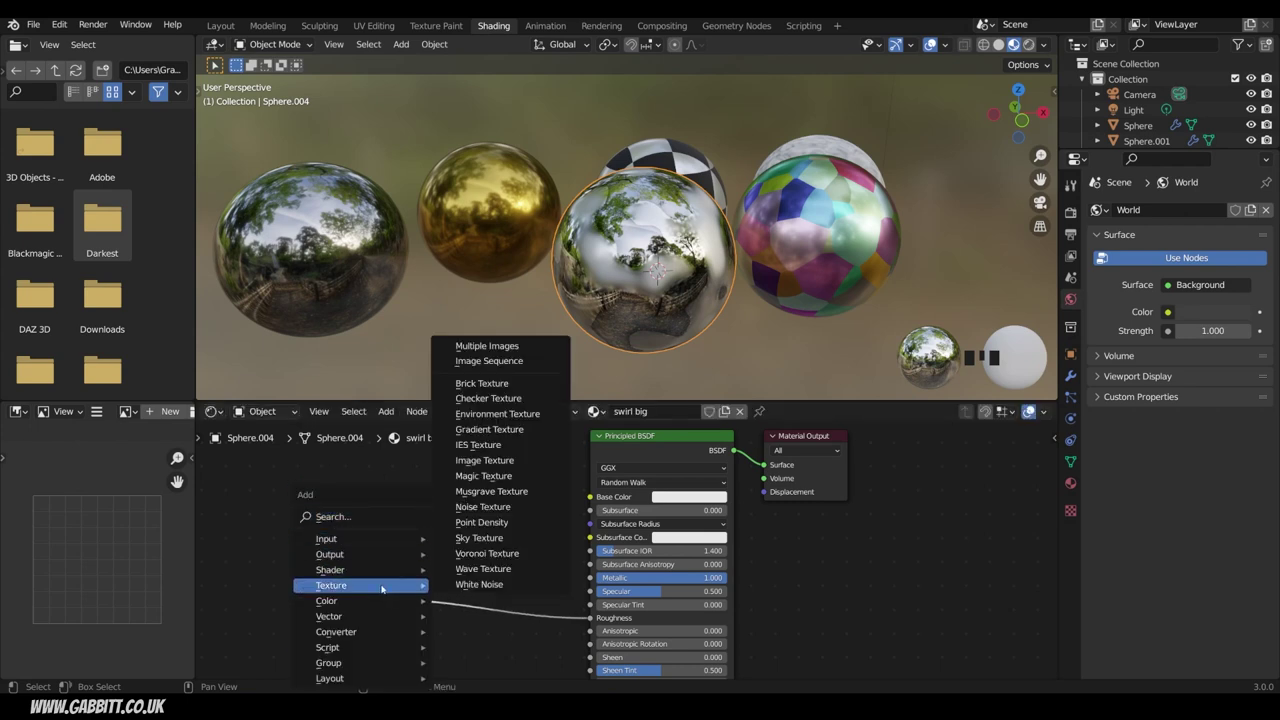
left_click(470, 569)
left_click(205, 468)
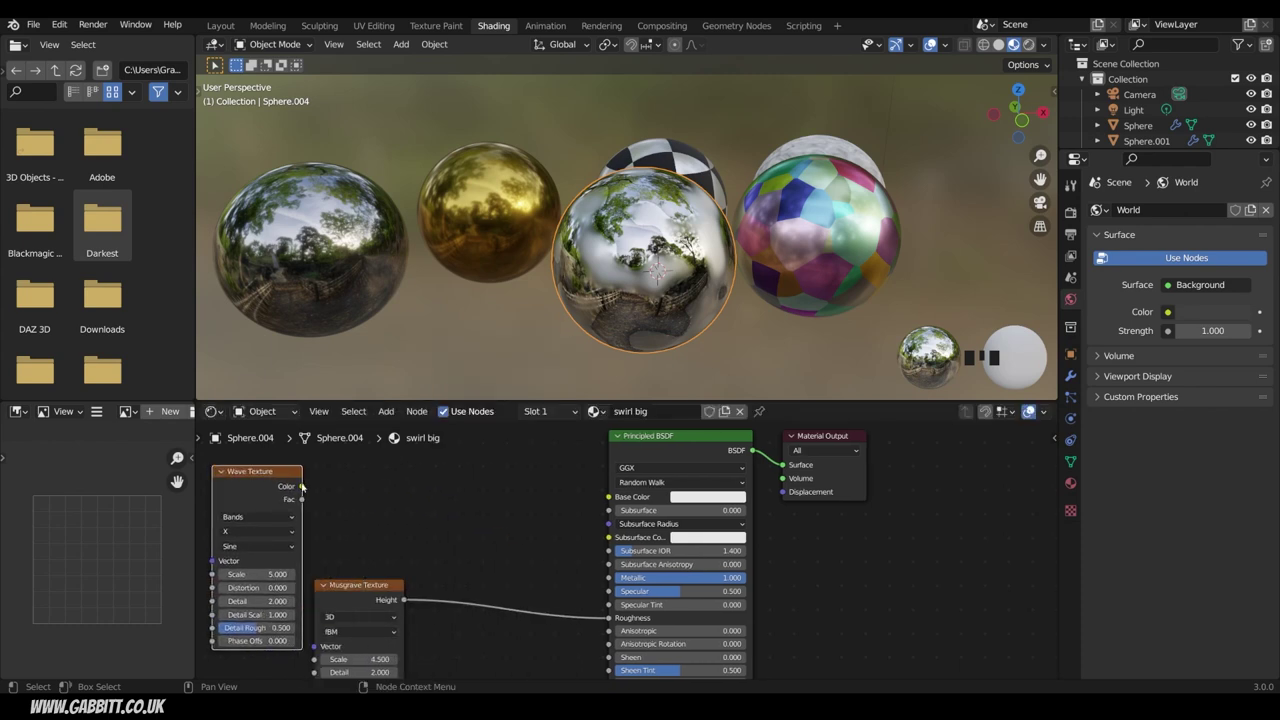
left_click_drag(301, 486, 608, 497)
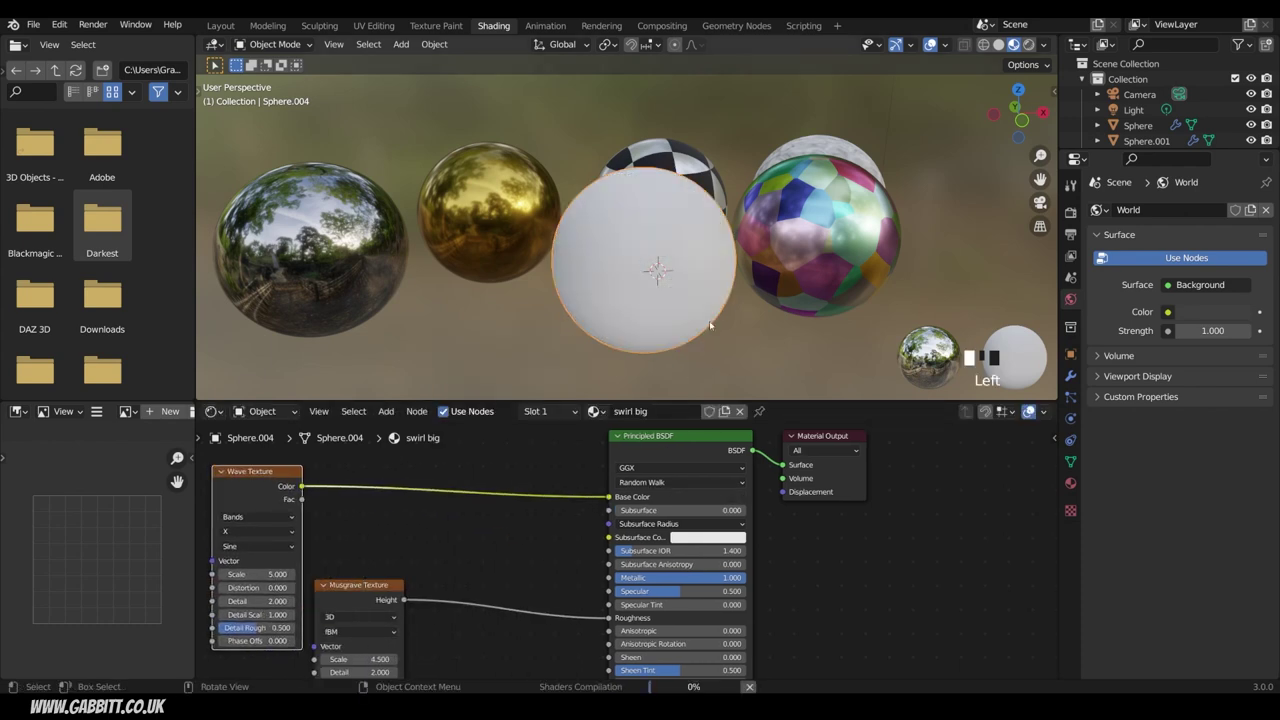
Step: Set the Wave Texture's distortion to 20.7 and move its node closer to the Musgrave Texture node
left_click_drag(245, 587, 295, 587)
mouse_move(640, 265)
middle_mouse_down()
mouse_move(737, 250)
mouse_move(720, 272)
mouse_move(665, 278)
middle_mouse_up()
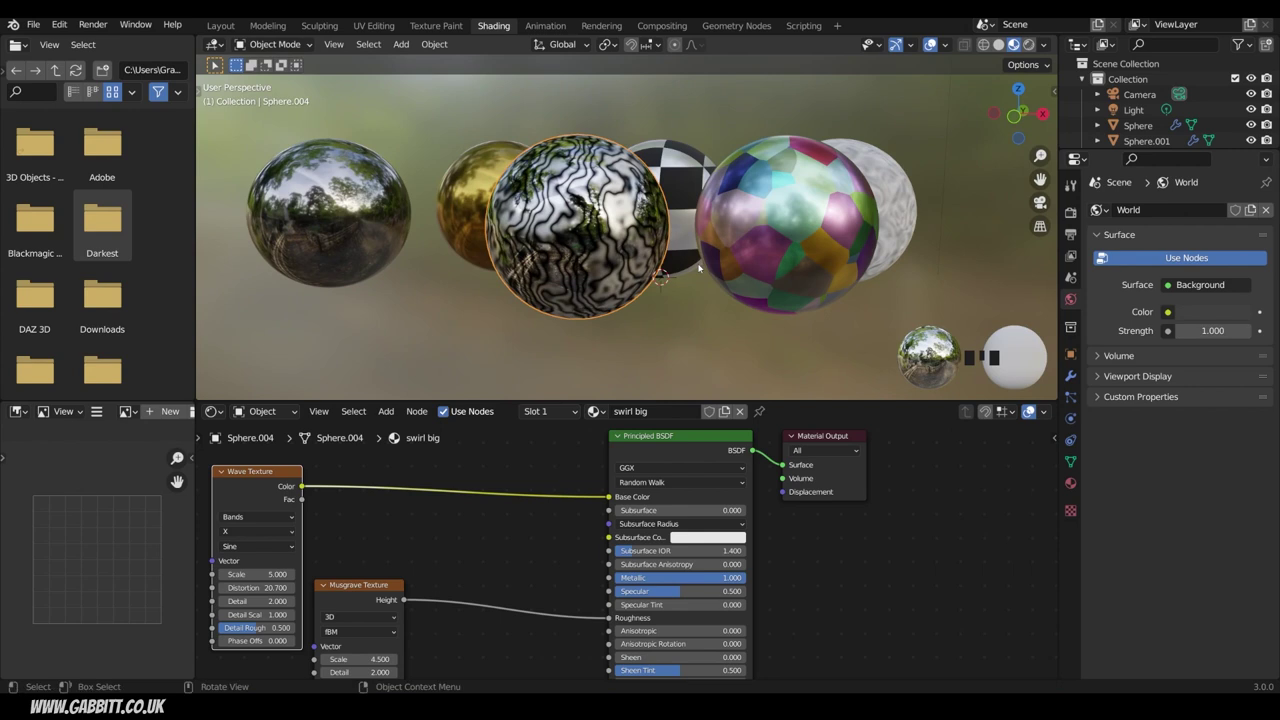
key("g")
left_click(365, 497)
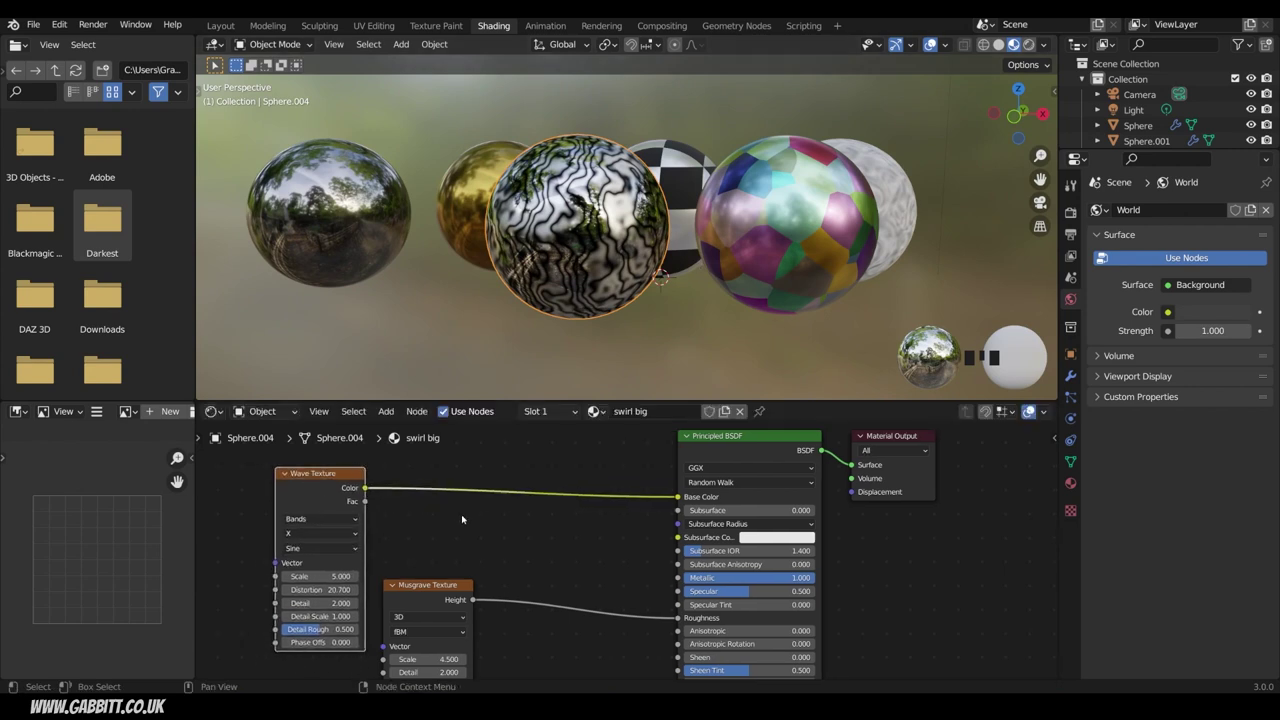
middle_click_drag(520, 250, 553, 257)
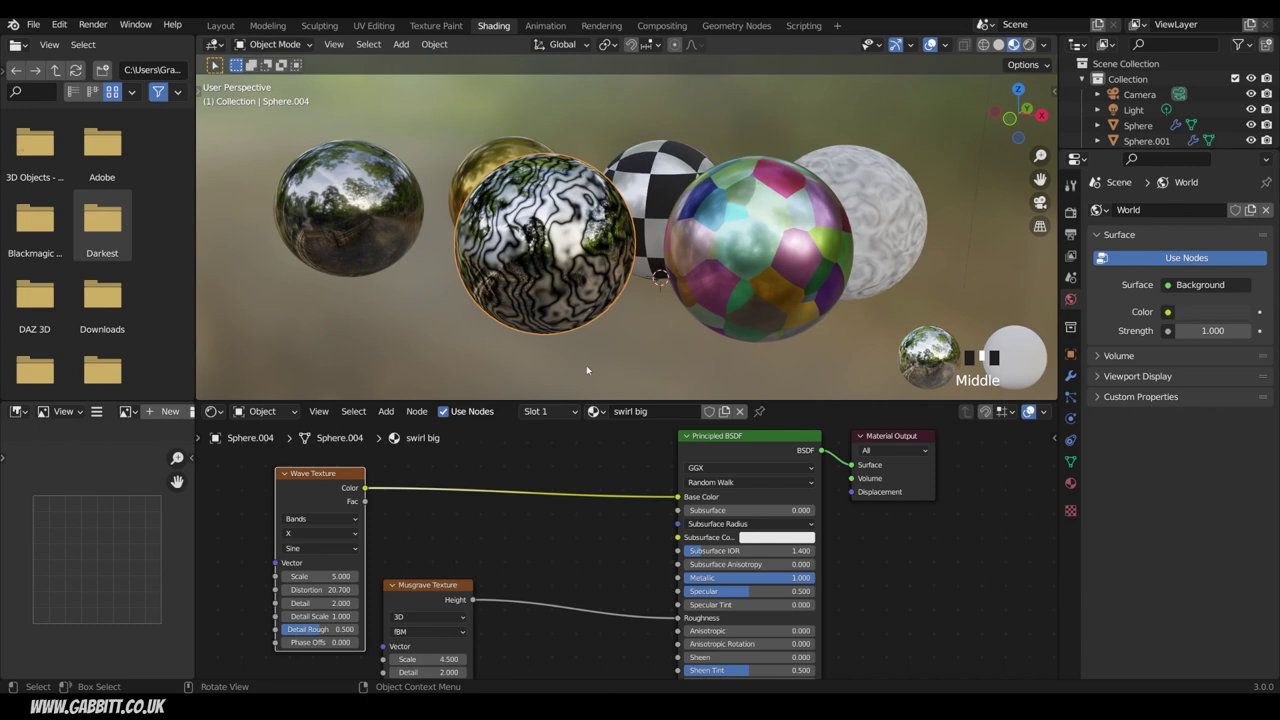
Step: On the noise sphere, feed Base Color from the Noise Texture's Color output instead of Fac
middle_click_drag(586, 370, 811, 296)
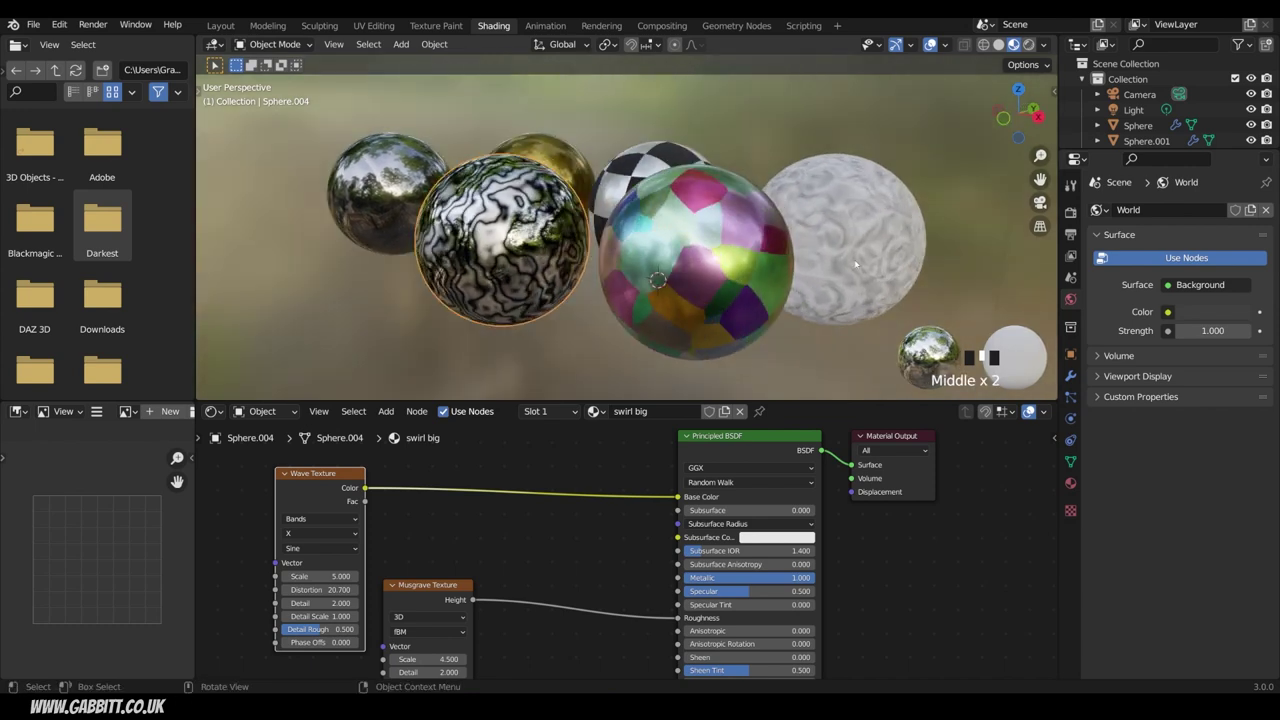
left_click(840, 318)
left_click_drag(529, 490, 678, 497)
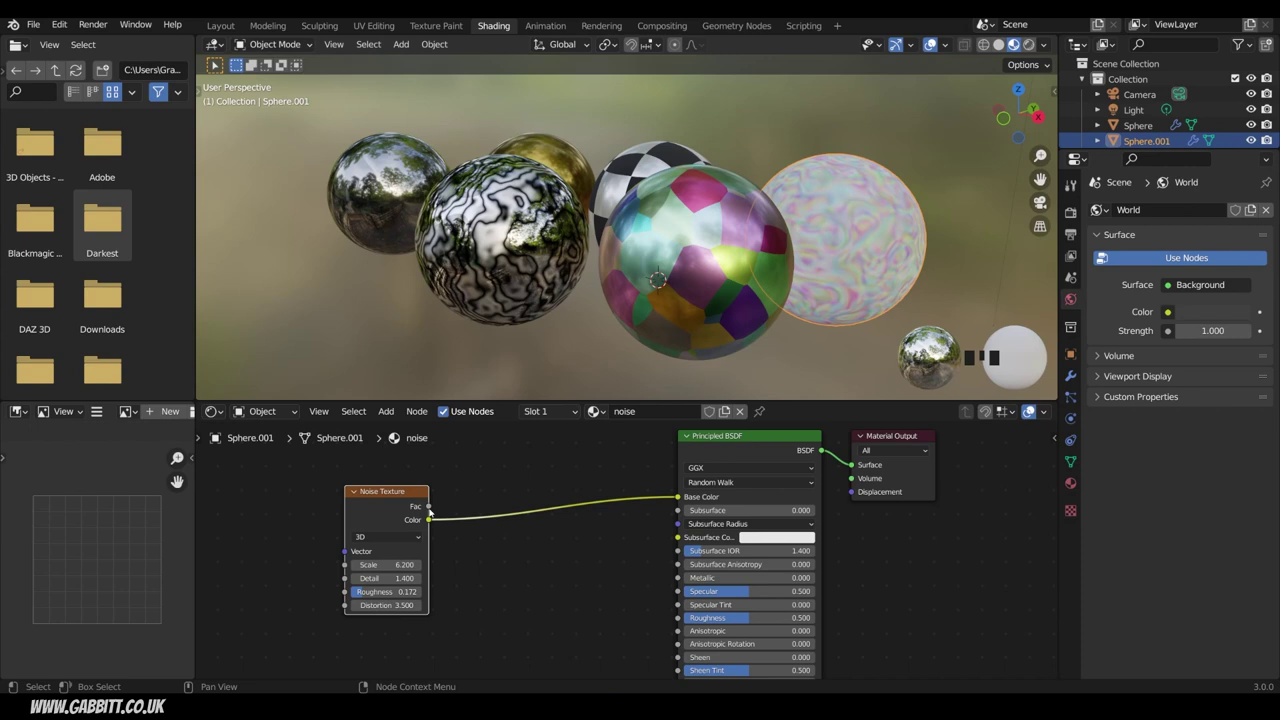
Step: Drive Base Color from the Noise Texture's Fac output and insert a ColorRamp node on that link
left_click_drag(429, 507, 680, 497)
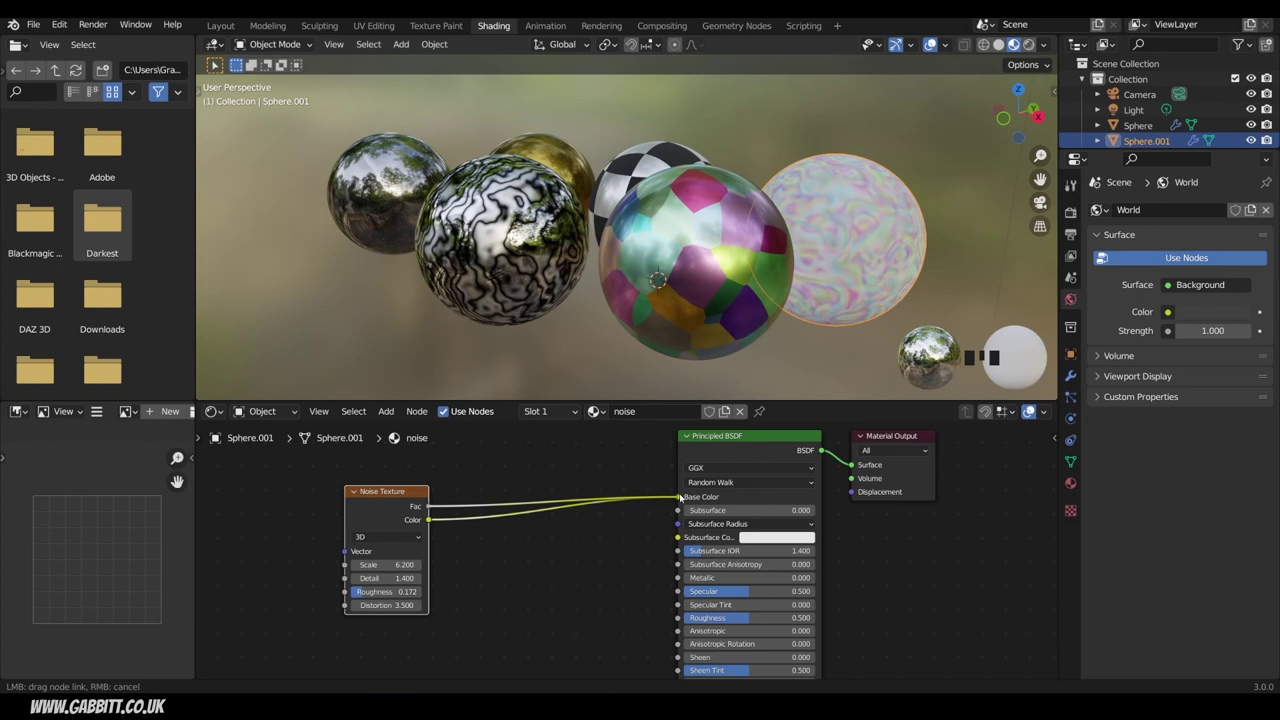
left_click_drag(680, 497, 679, 497)
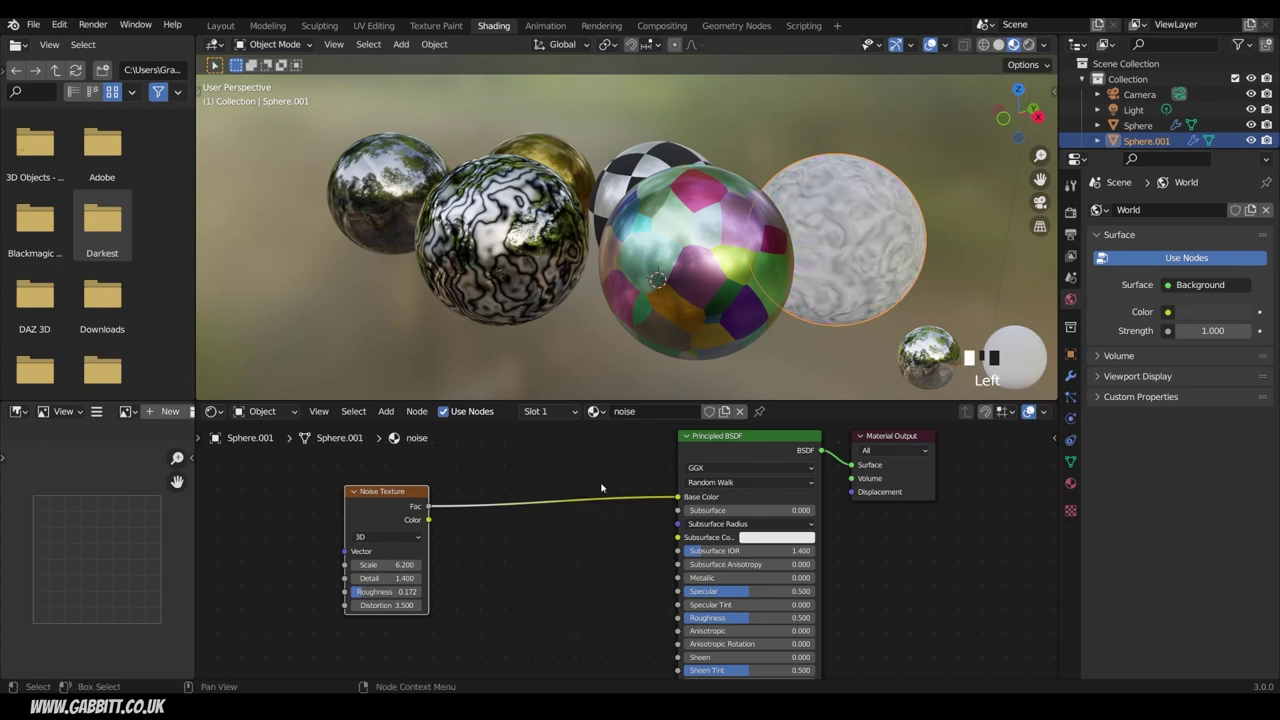
key("shift+a")
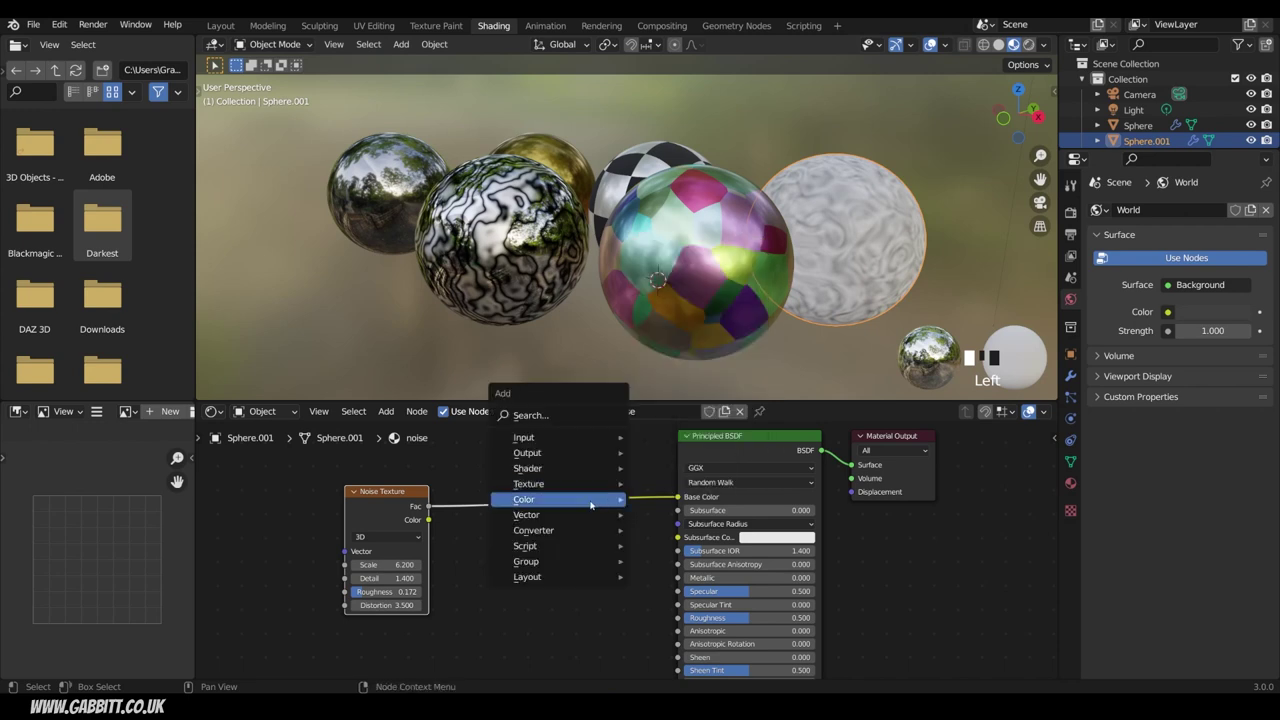
mouse_move(578, 515)
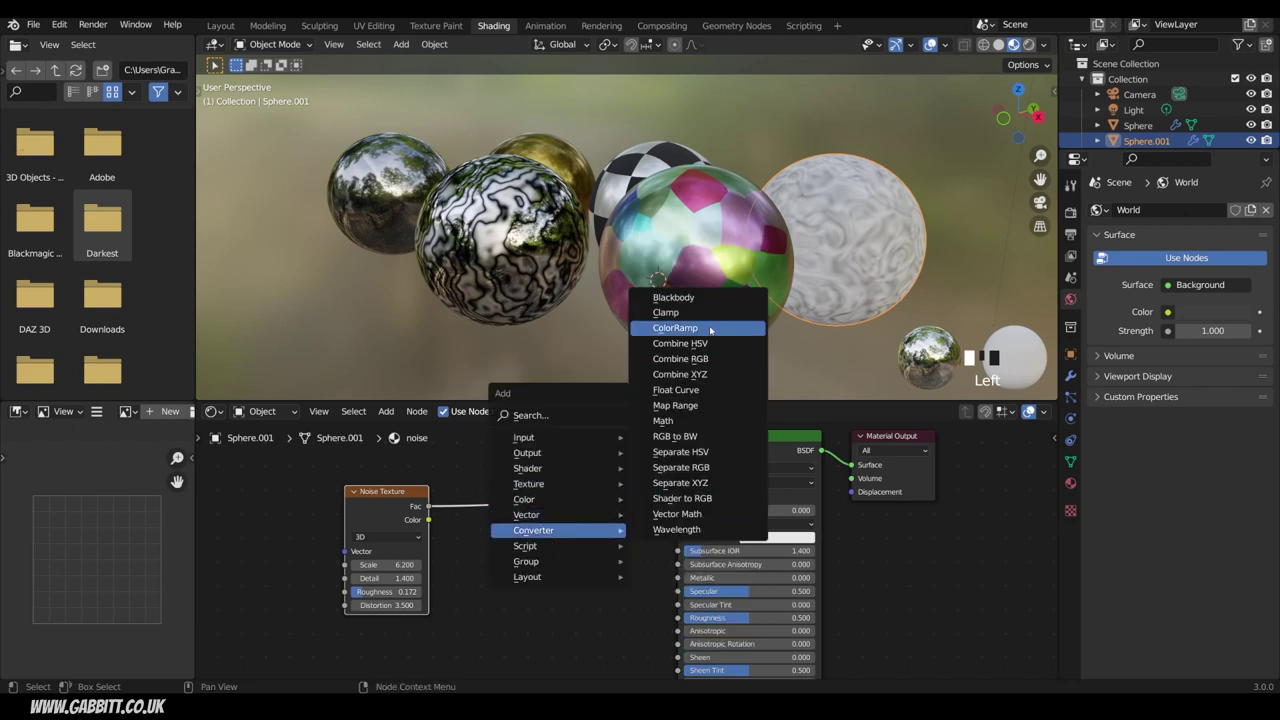
left_click(710, 328)
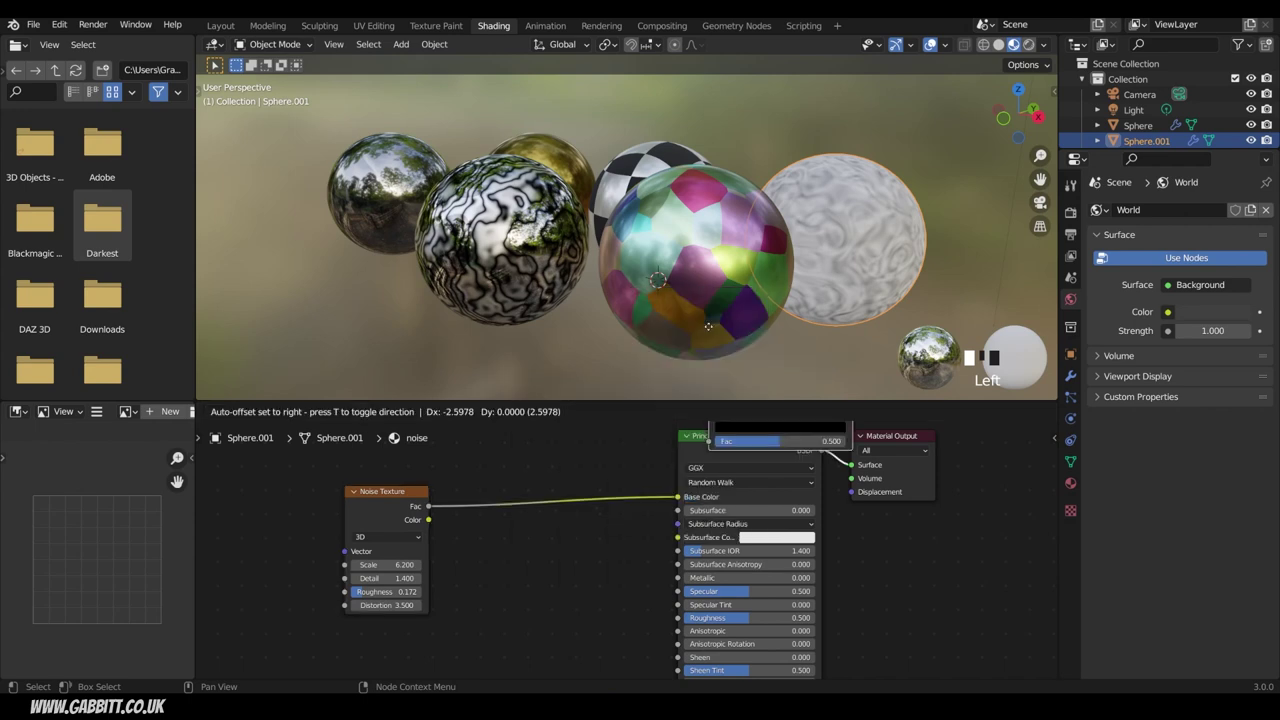
left_click(481, 463)
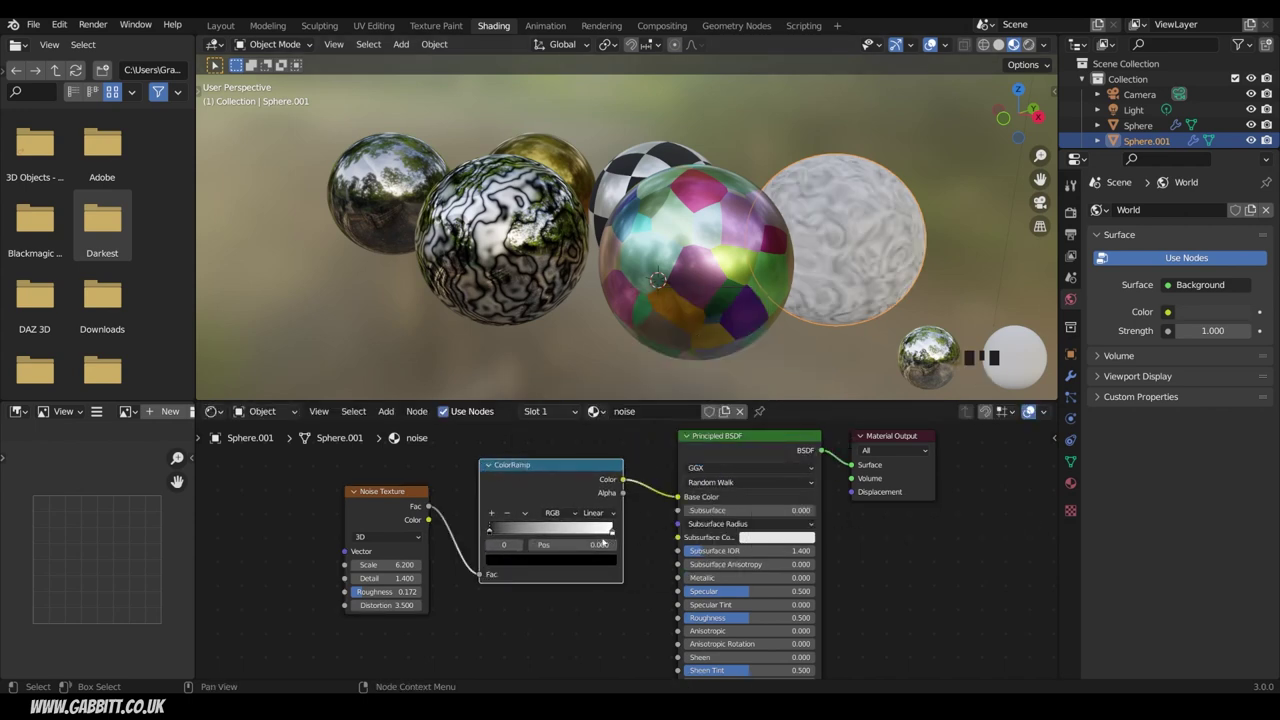
Step: Move the ColorRamp's black stop to position 0.233 and recolor it dark red
left_click_drag(488, 532, 519, 533)
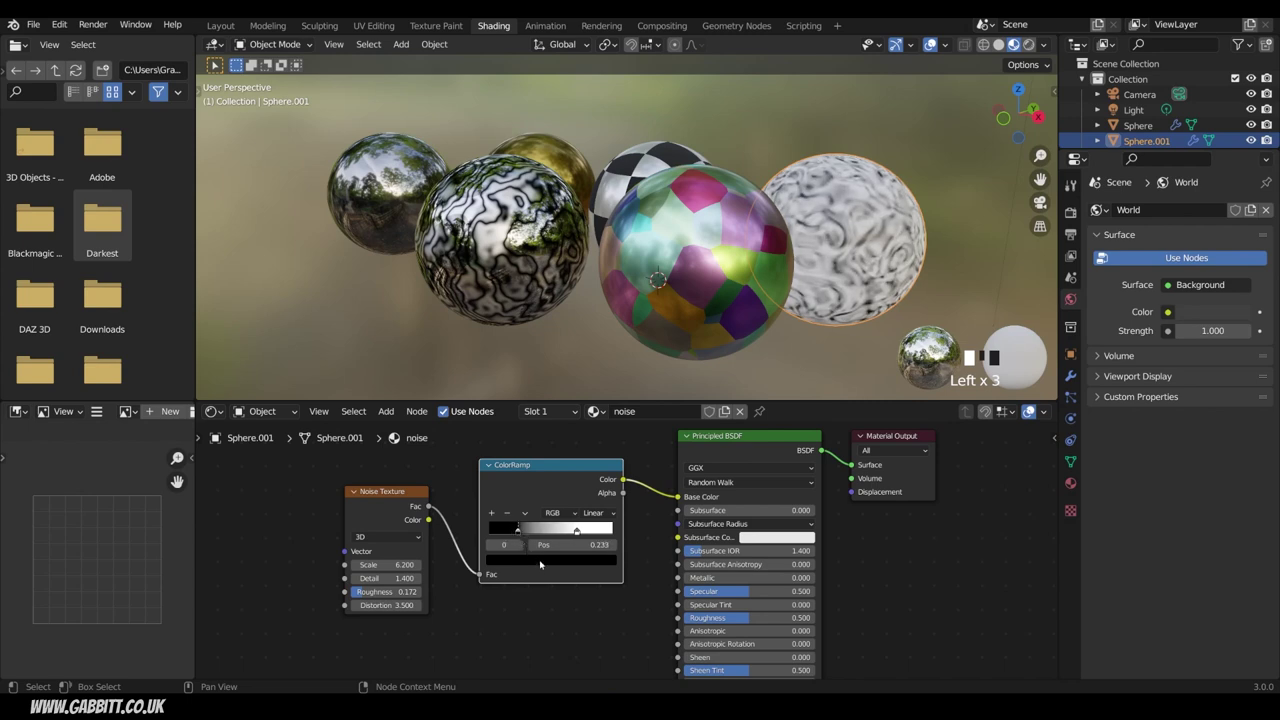
left_click(541, 563)
left_click_drag(587, 437, 538, 470)
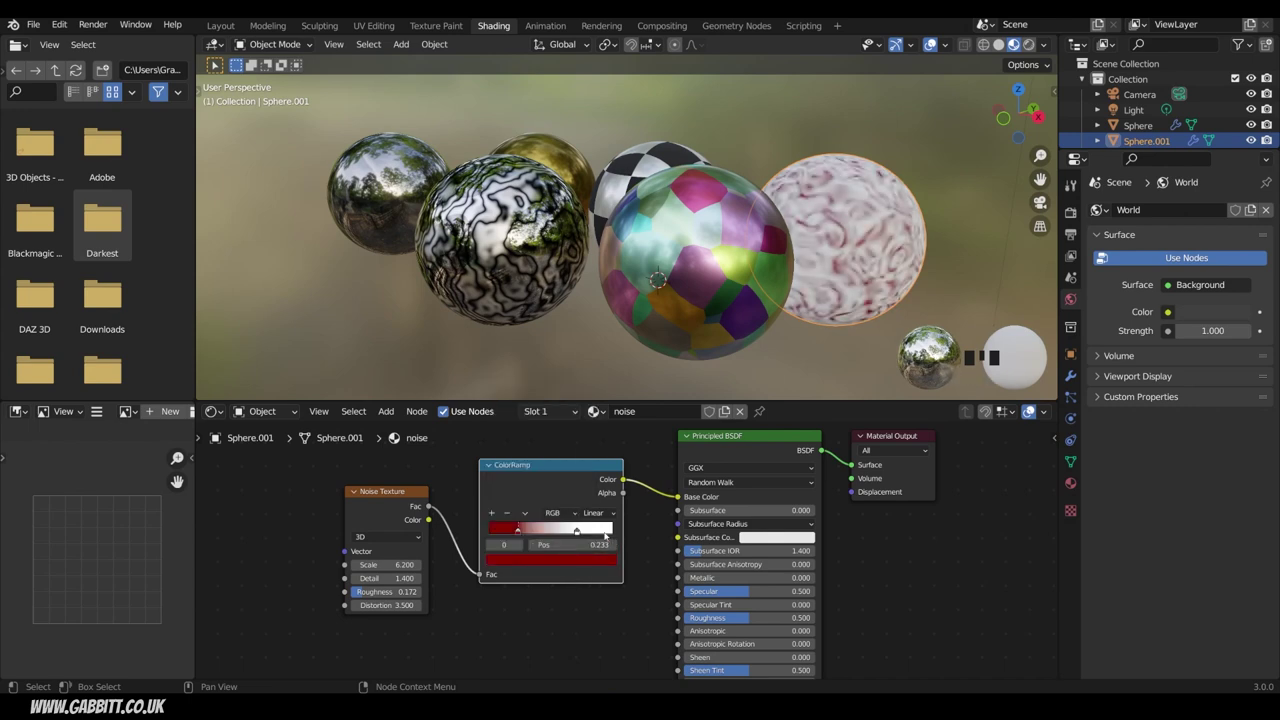
Step: Recolor the ColorRamp's white stop blue, and reposition the red stop to 0.359 and the blue stop to 0.612
left_click(577, 532)
left_click(576, 560)
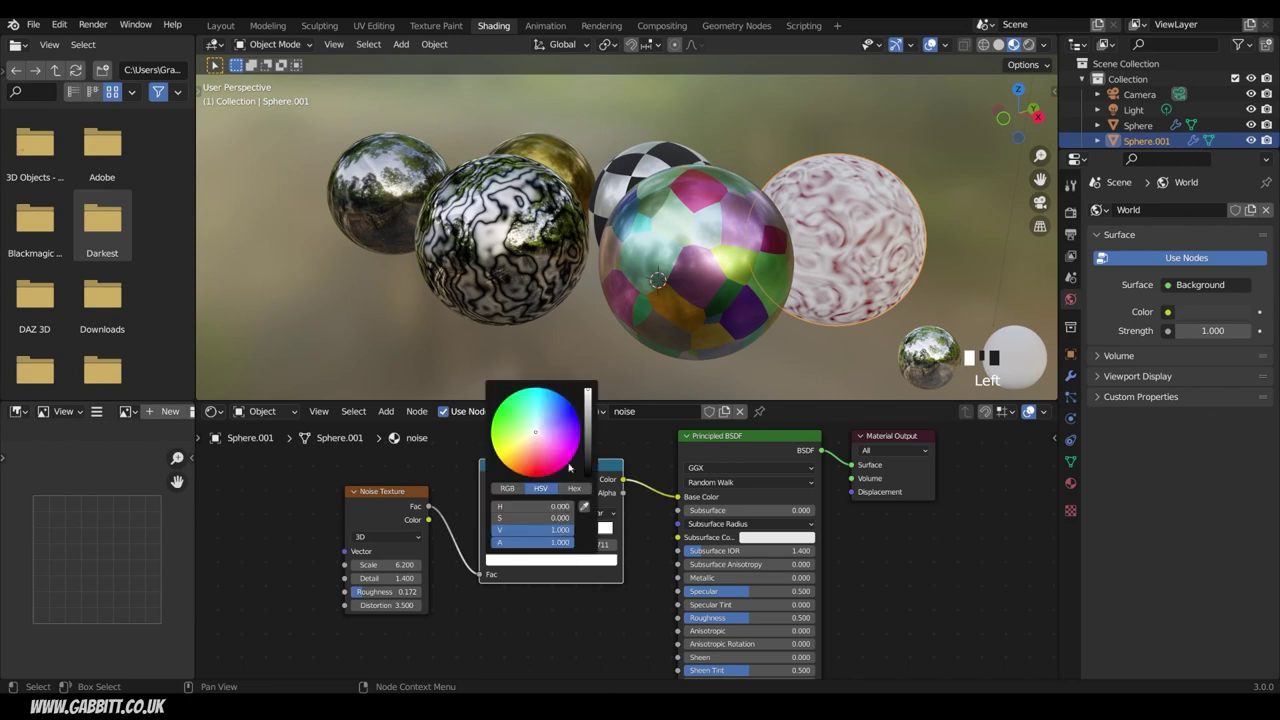
left_click(569, 467)
left_click_drag(519, 531, 565, 534)
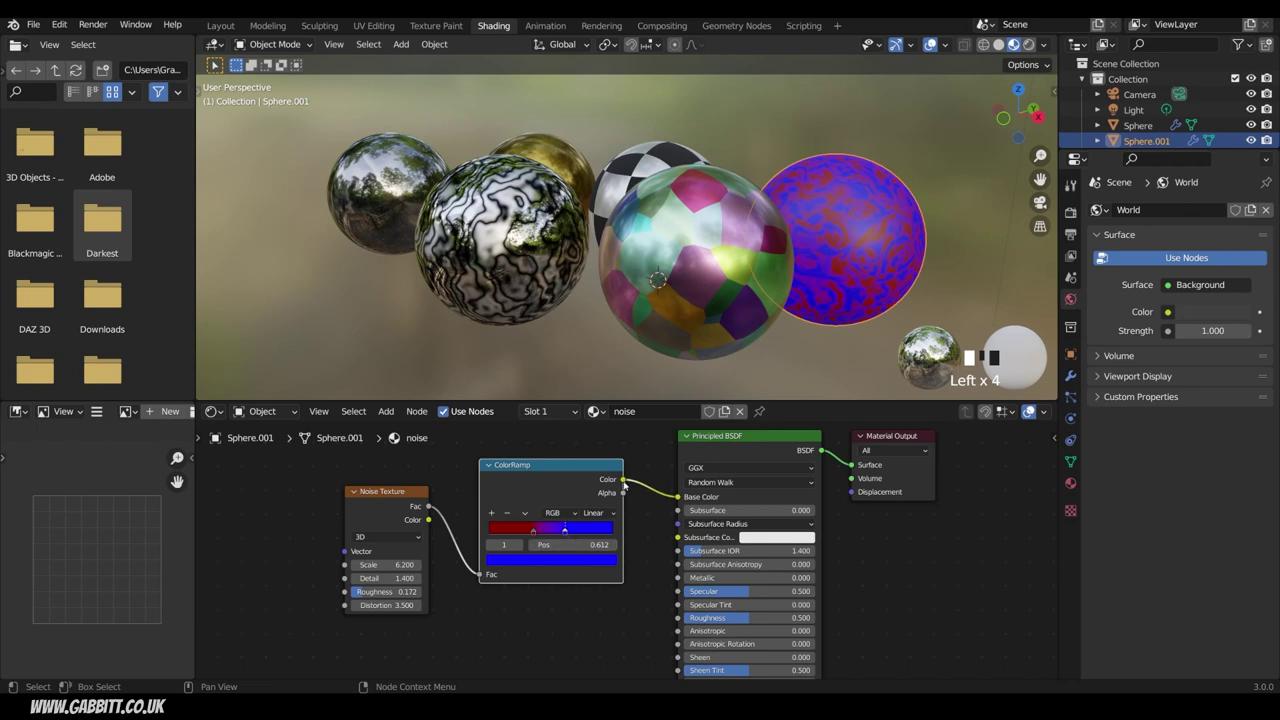
Step: Try driving Roughness with the same ColorRamp's Color output, inspect both stops' color values, and remove the Roughness link
mouse_move(622, 479)
left_mouse_down()
mouse_move(668, 545)
mouse_move(661, 611)
mouse_move(678, 617)
left_mouse_up()
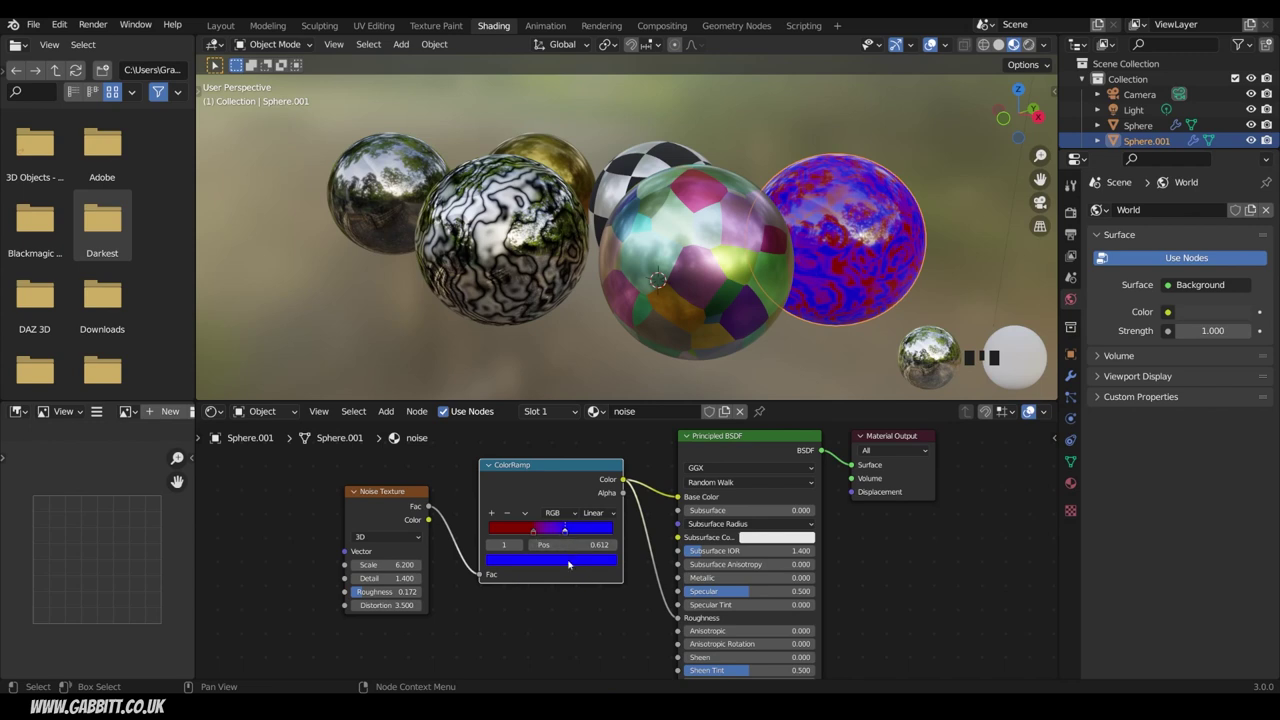
left_click(569, 559)
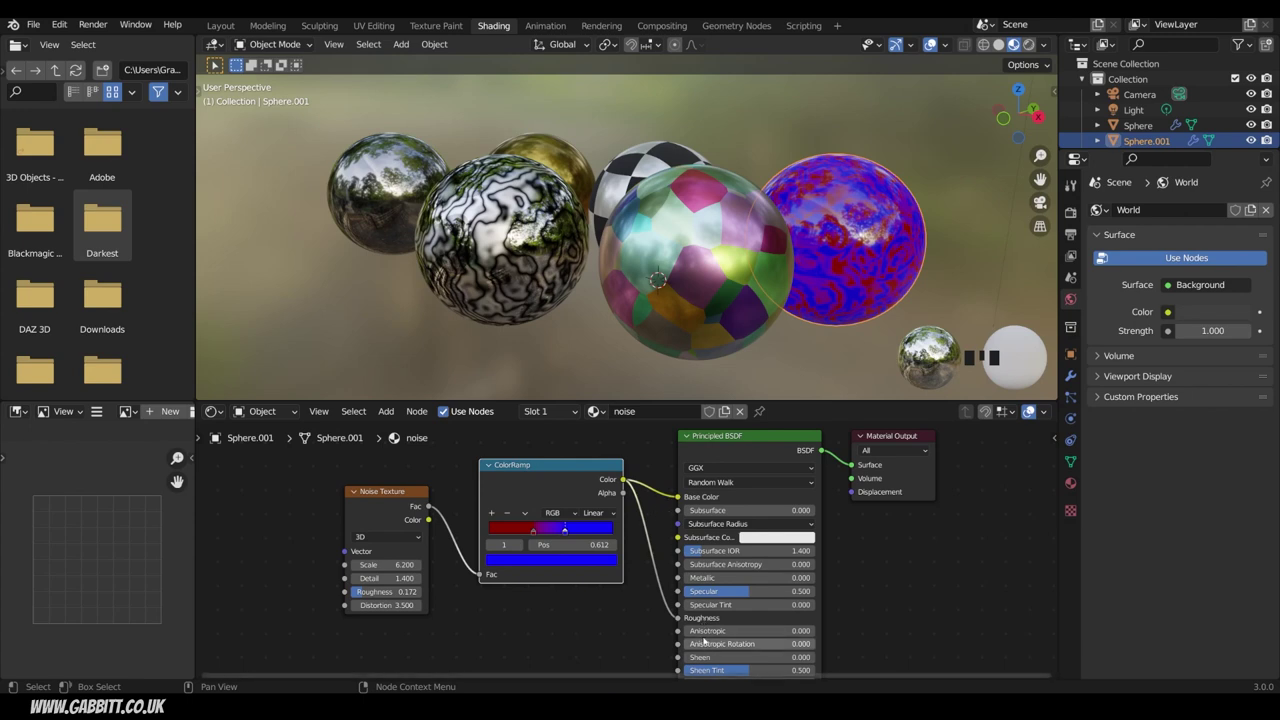
left_click(570, 561)
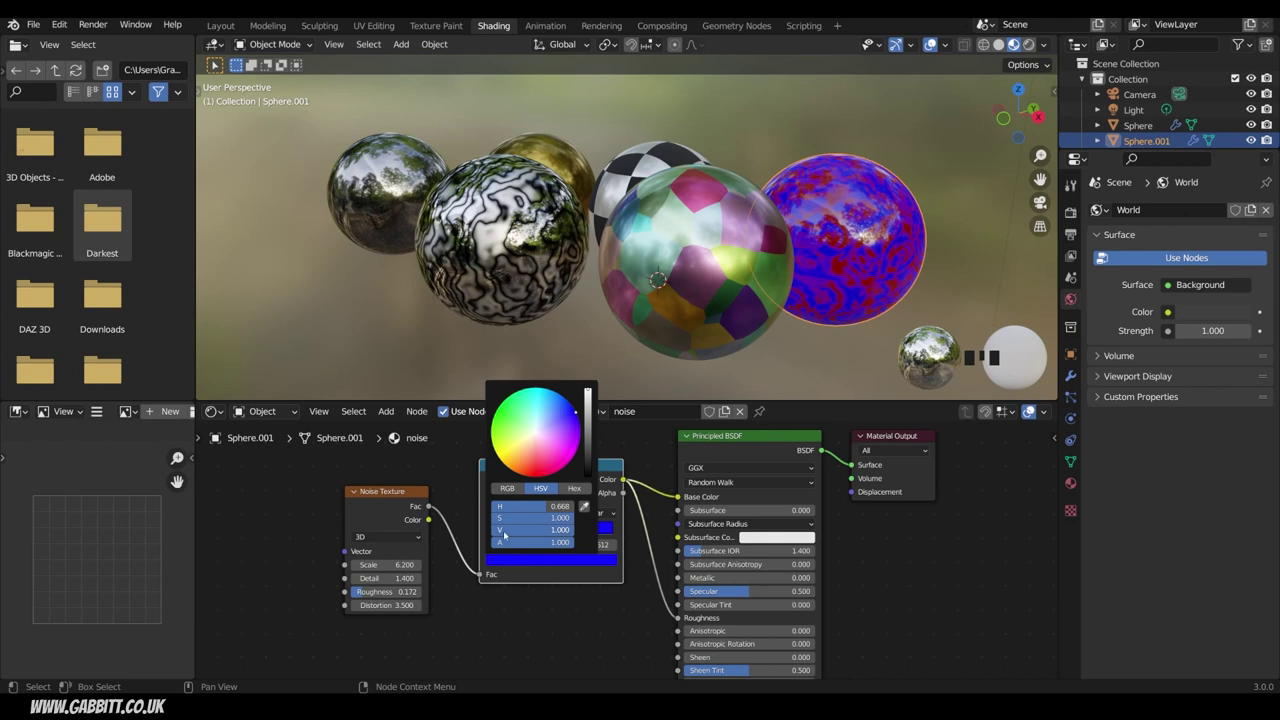
mouse_move(551, 531)
left_mouse_down()
mouse_move(518, 531)
mouse_move(572, 531)
left_mouse_up()
left_click(533, 533)
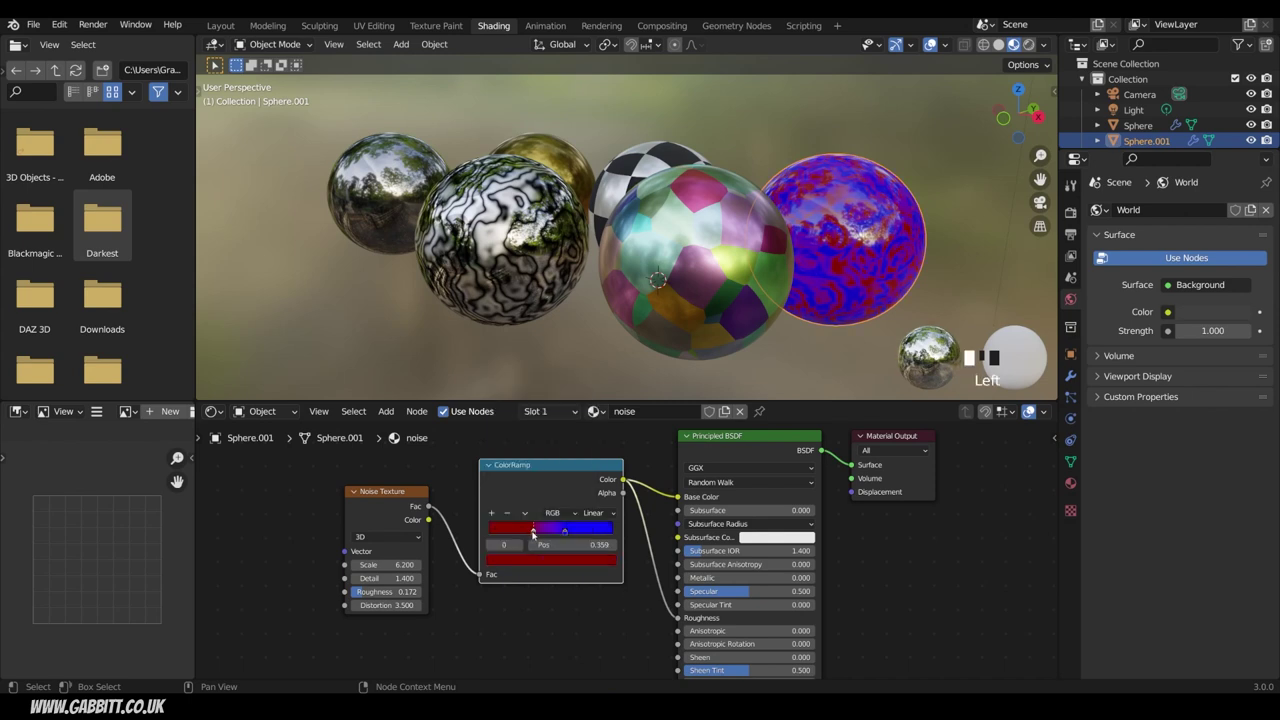
left_click(545, 563)
middle_click_drag(871, 252, 740, 290)
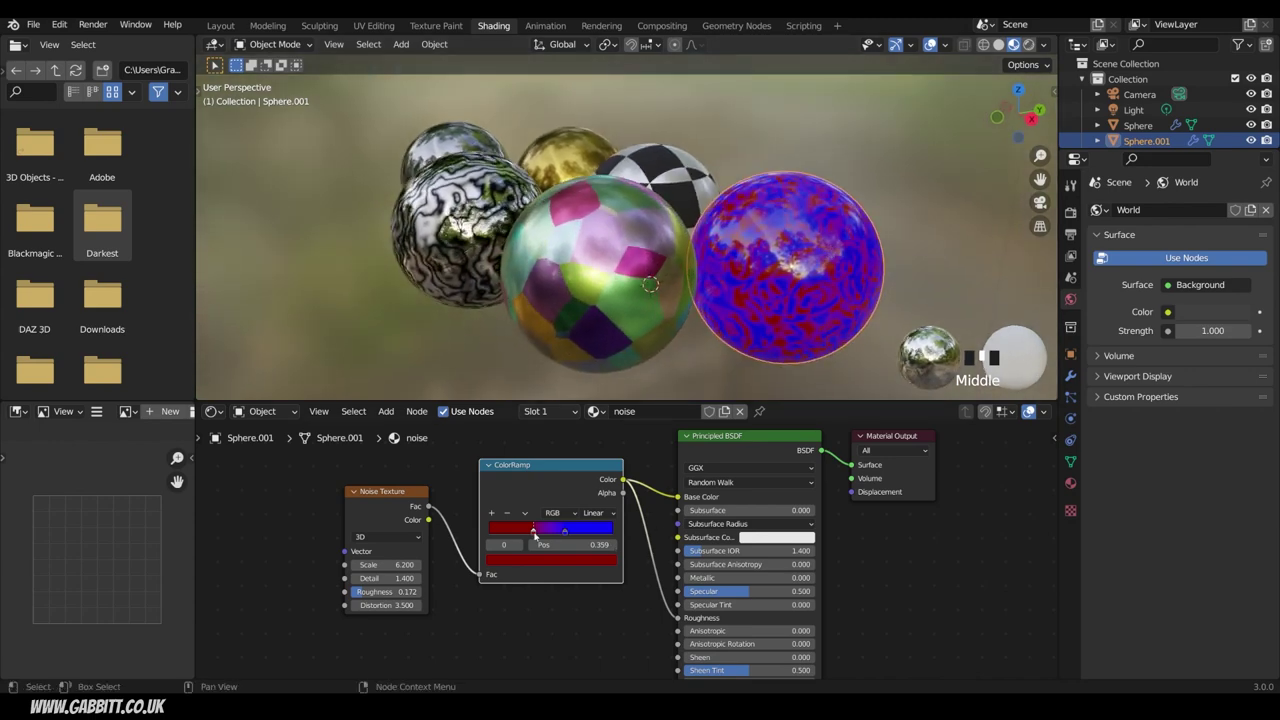
middle_click_drag(535, 537, 563, 517)
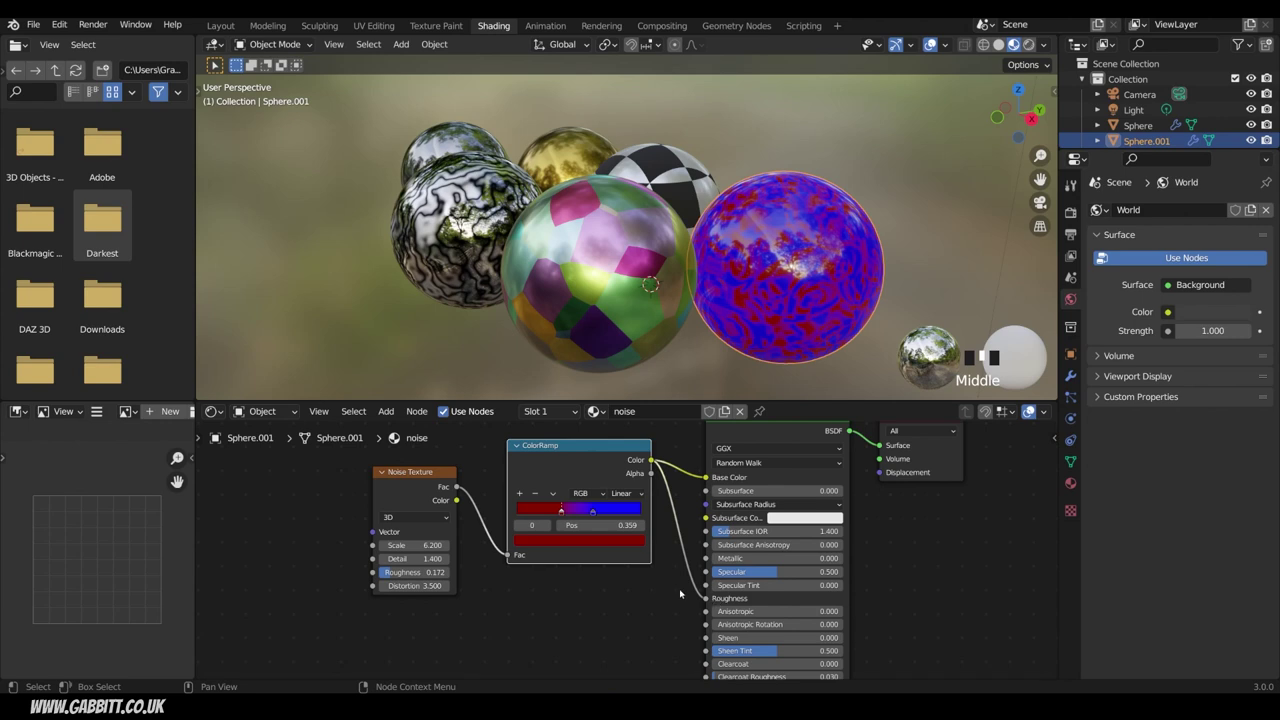
left_click_drag(697, 582, 706, 605)
Step: Duplicate the ColorRamp below the original, feed it from the Noise Texture's Fac output, and link its Color output to Roughness
key("shift+d")
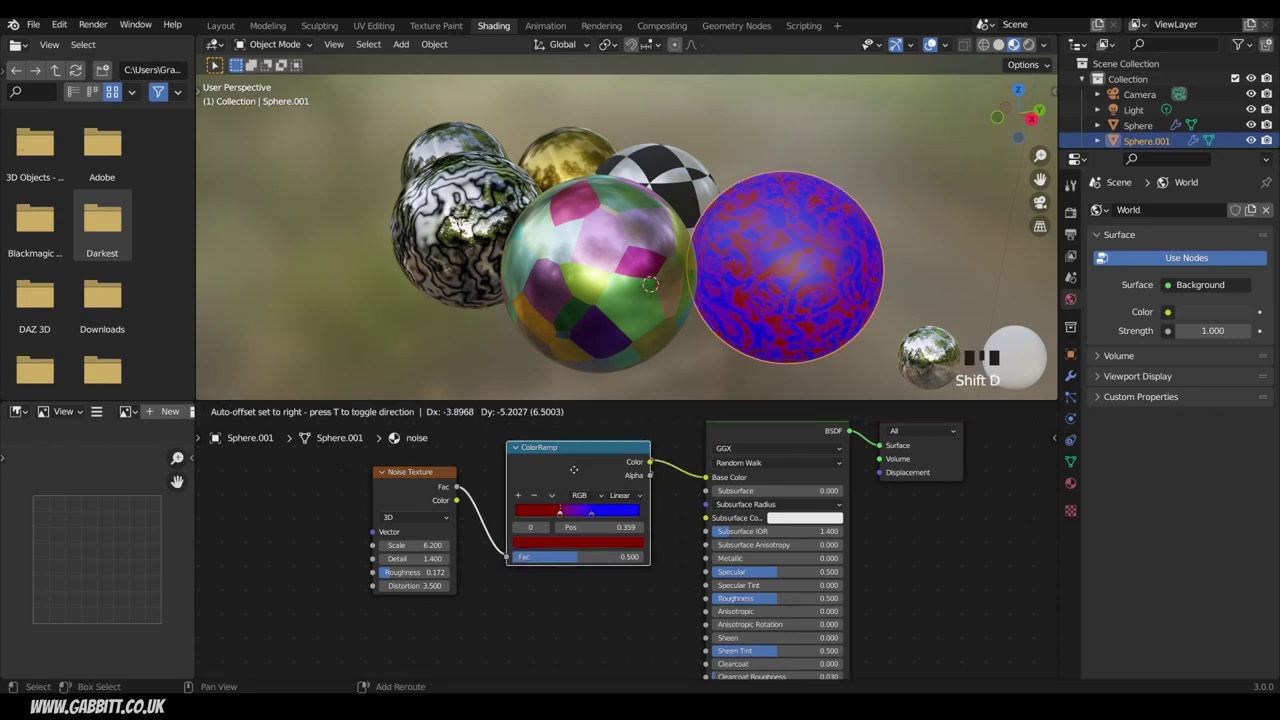
left_click(582, 608)
middle_click_drag(582, 608, 602, 554)
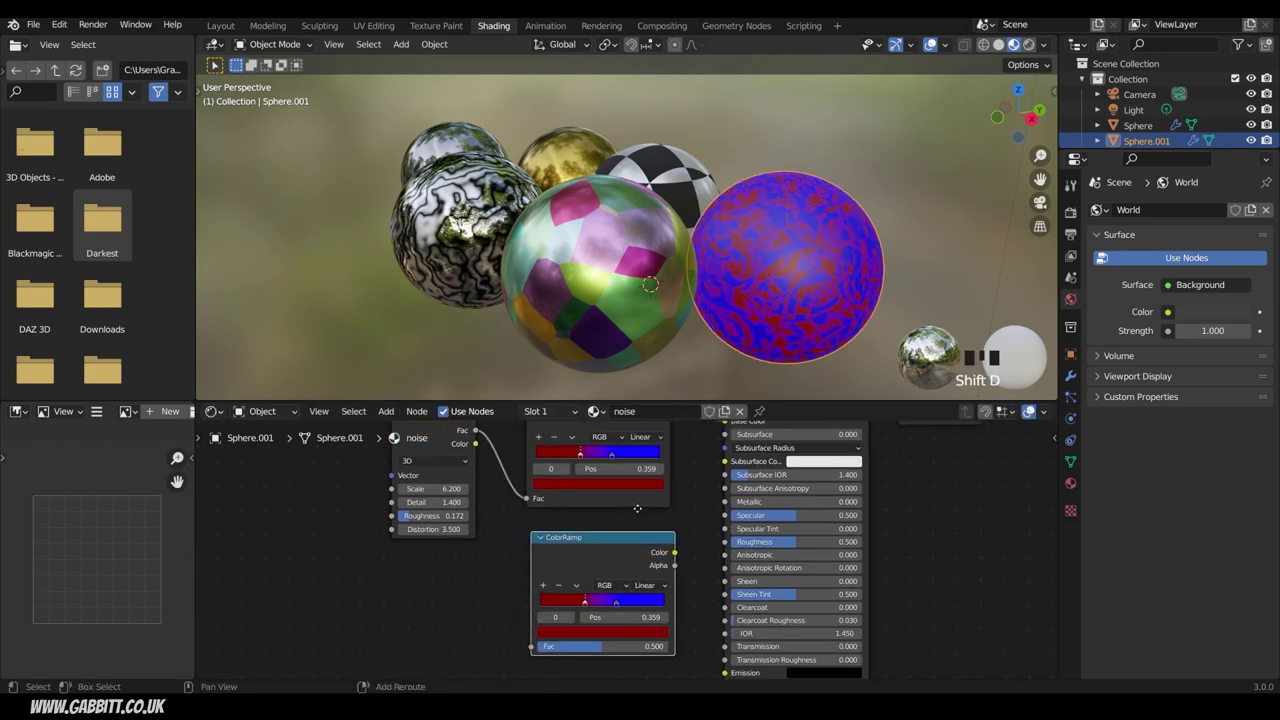
left_click_drag(475, 432, 531, 620)
left_click_drag(675, 527, 725, 514)
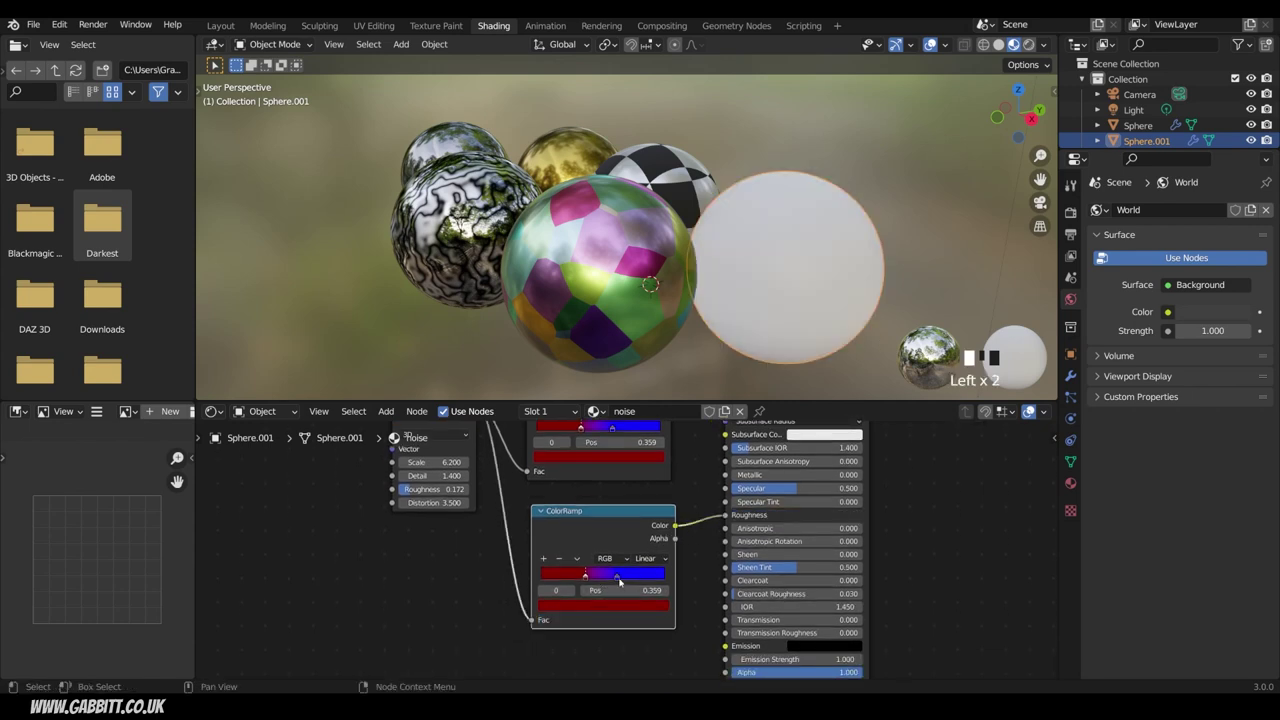
Step: Set the saturation of both stops in the Roughness ColorRamp to 0, making them grey and white
left_click(590, 603)
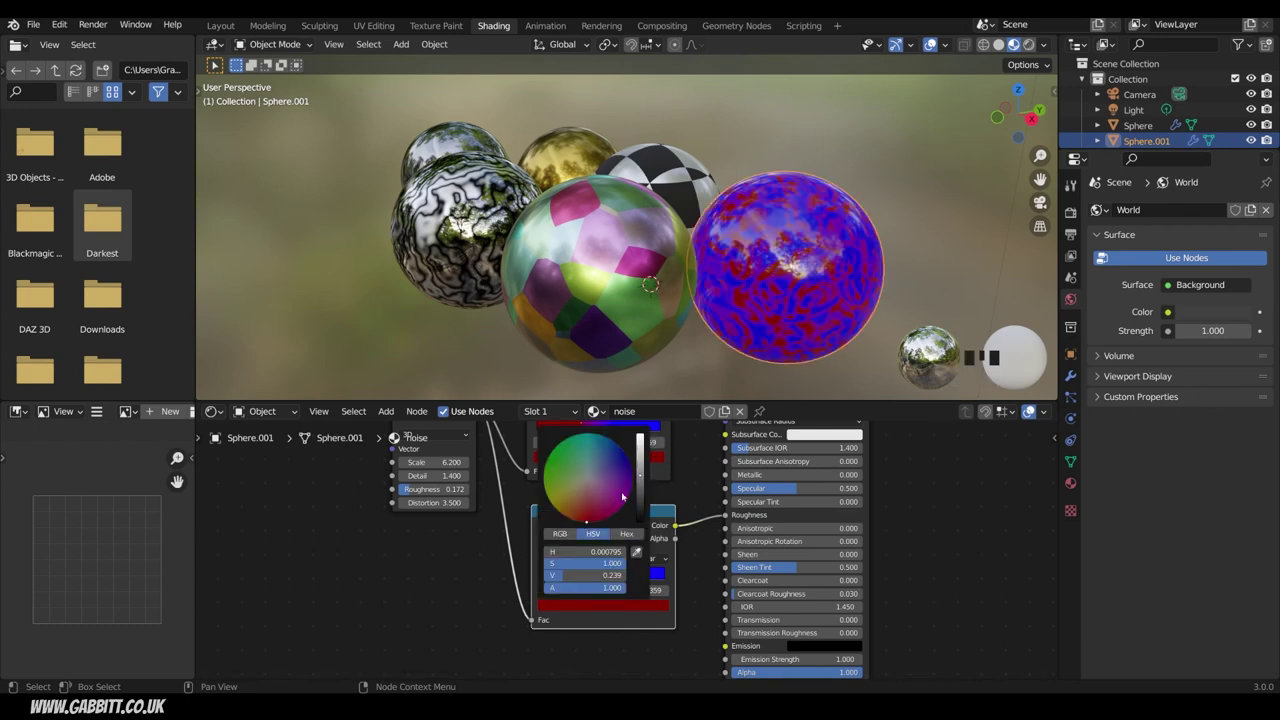
left_click_drag(600, 563, 555, 563)
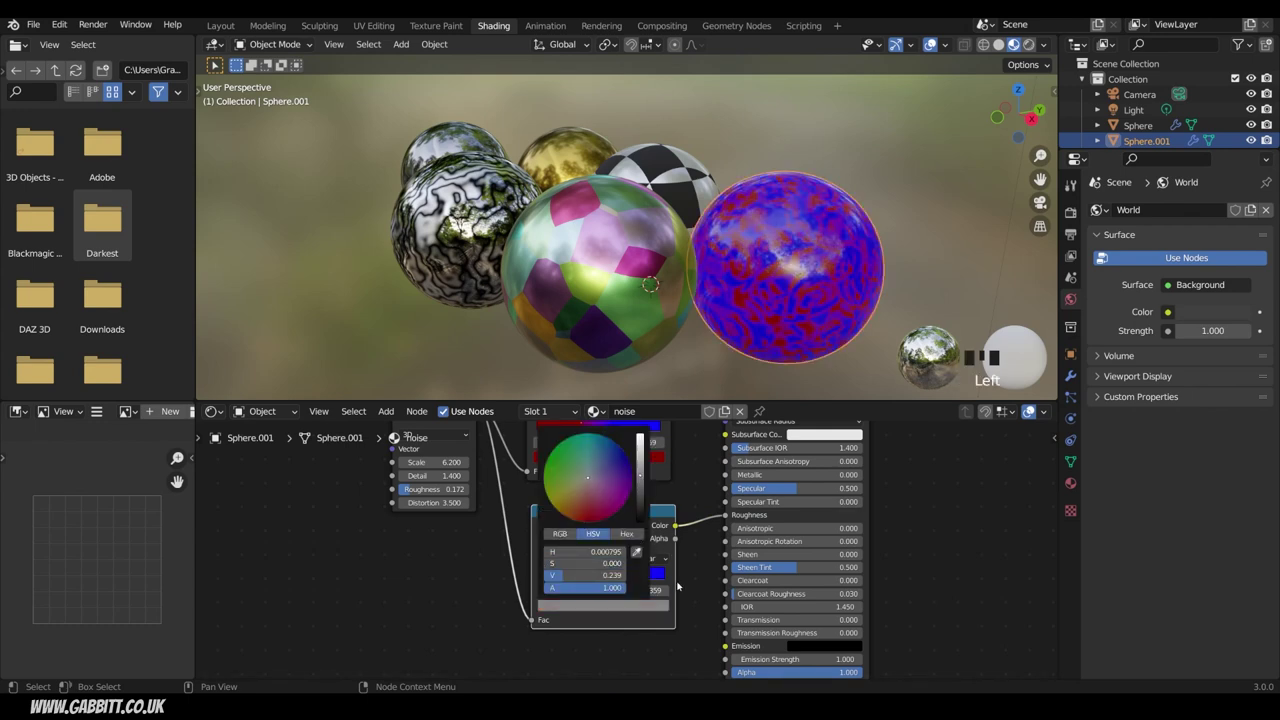
left_click(620, 585)
left_click(619, 561)
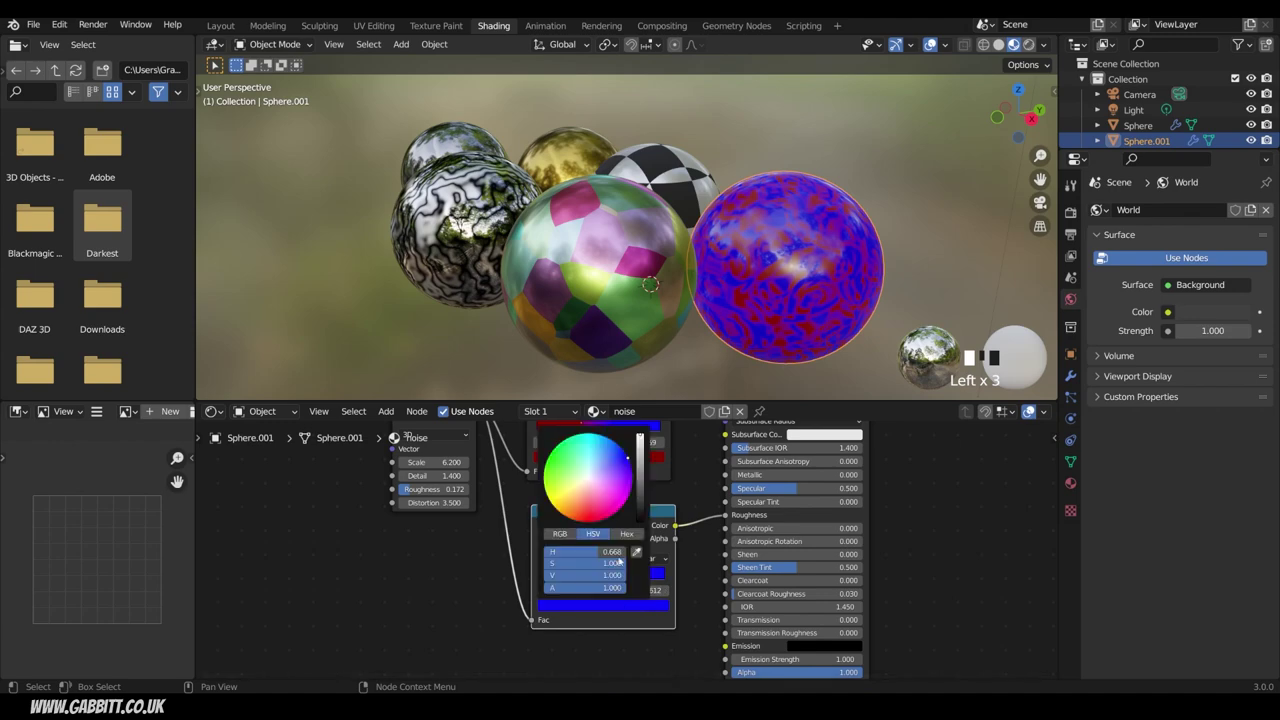
left_click_drag(614, 565, 545, 565)
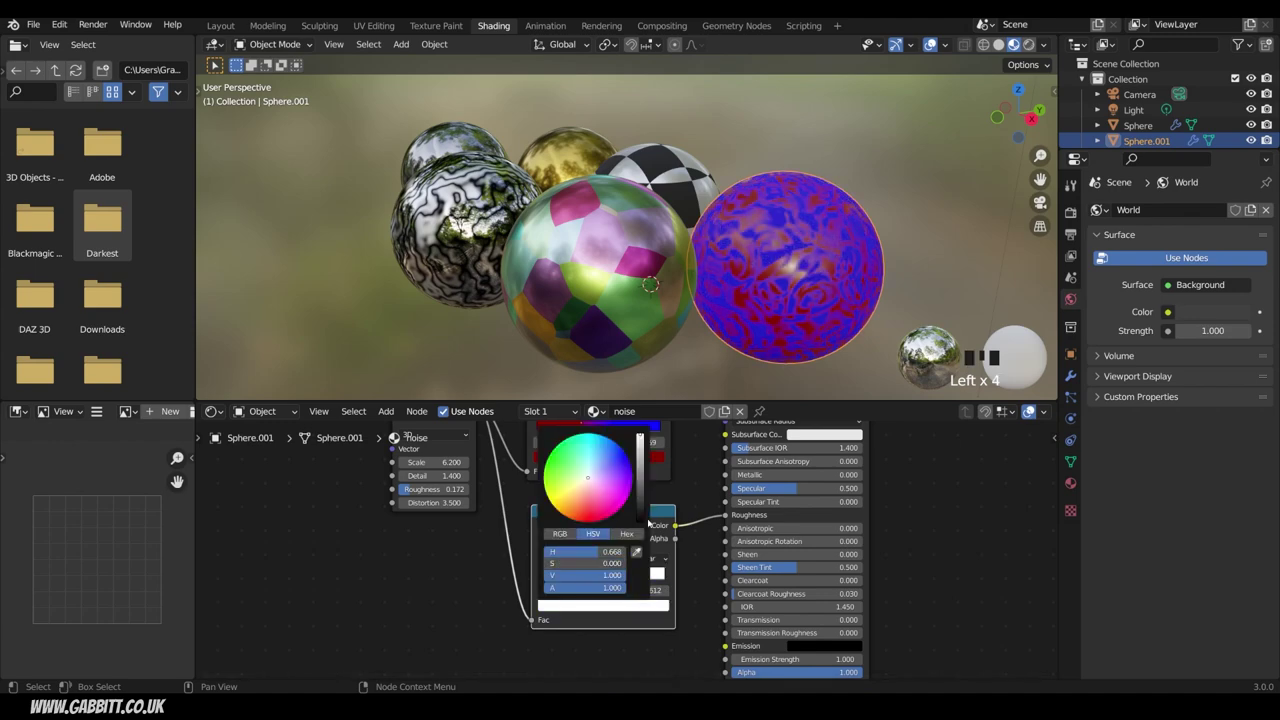
middle_click_drag(720, 290, 832, 278)
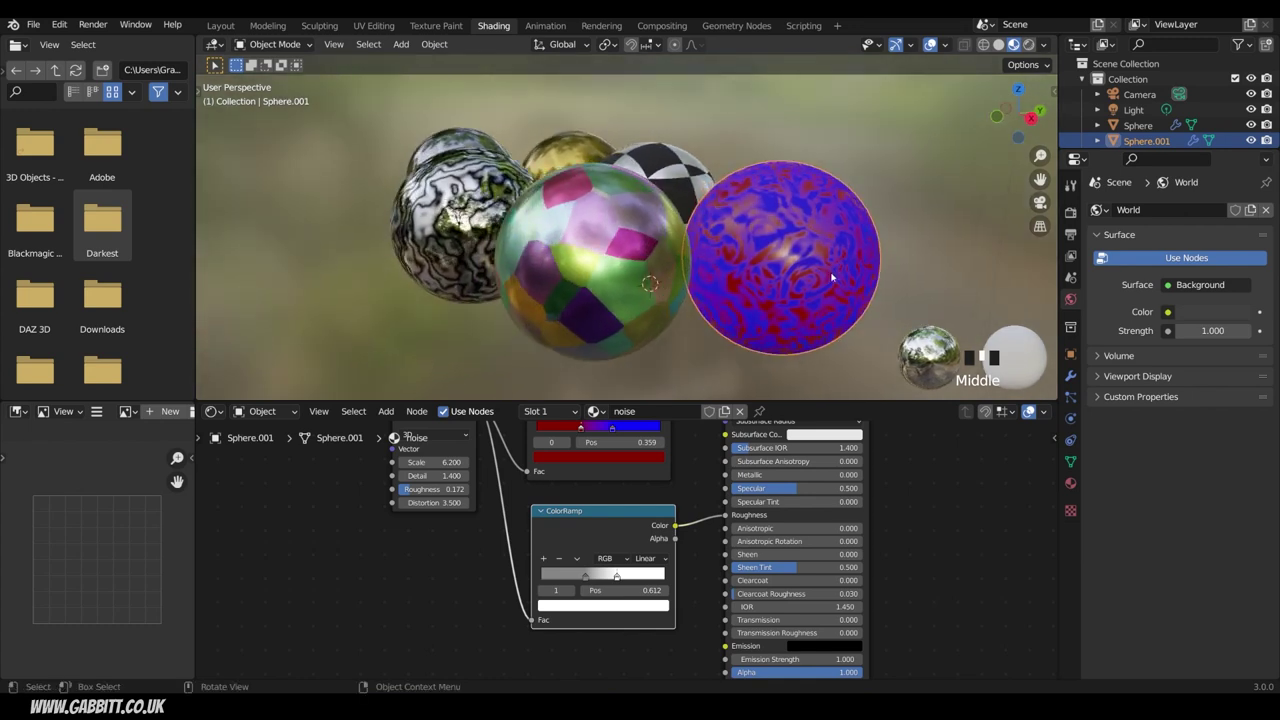
Step: Darken the grey first stop of the Roughness ColorRamp to a dark grey
left_click(585, 579)
left_click(591, 605)
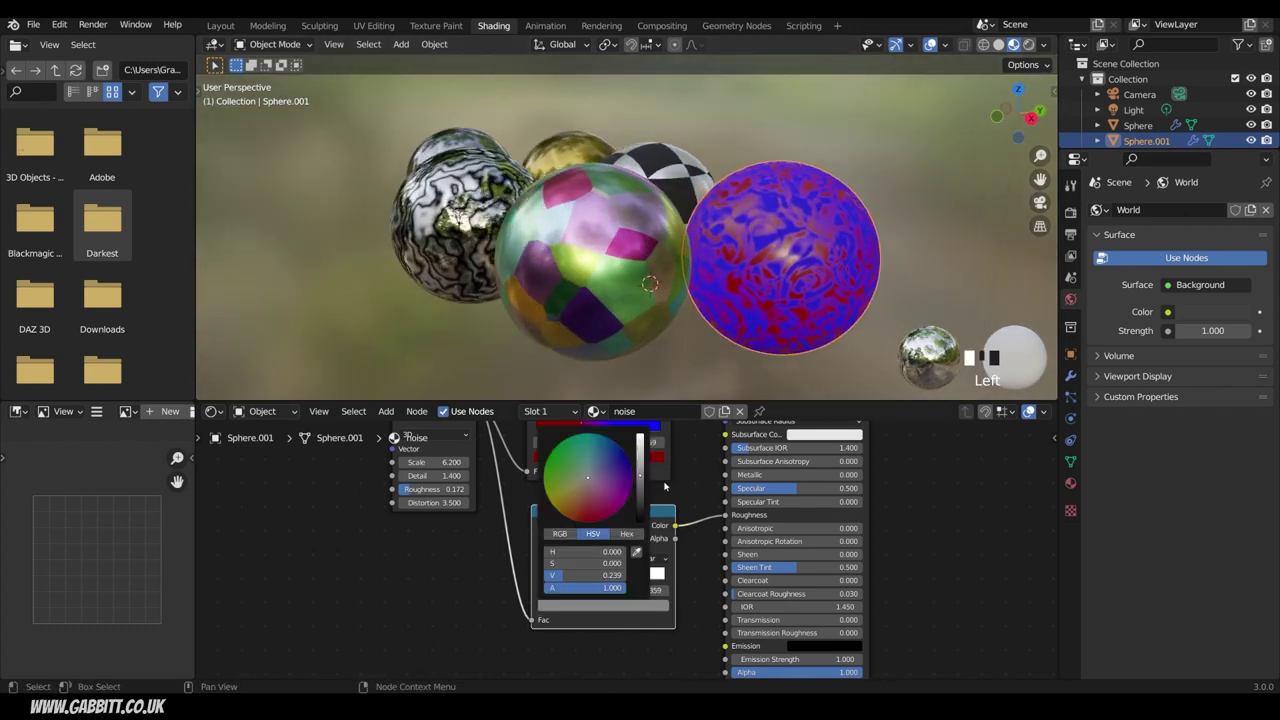
mouse_move(640, 477)
left_mouse_down()
mouse_move(640, 515)
mouse_move(640, 475)
mouse_move(640, 500)
left_mouse_up()
scroll(635, 555, "down", 2)
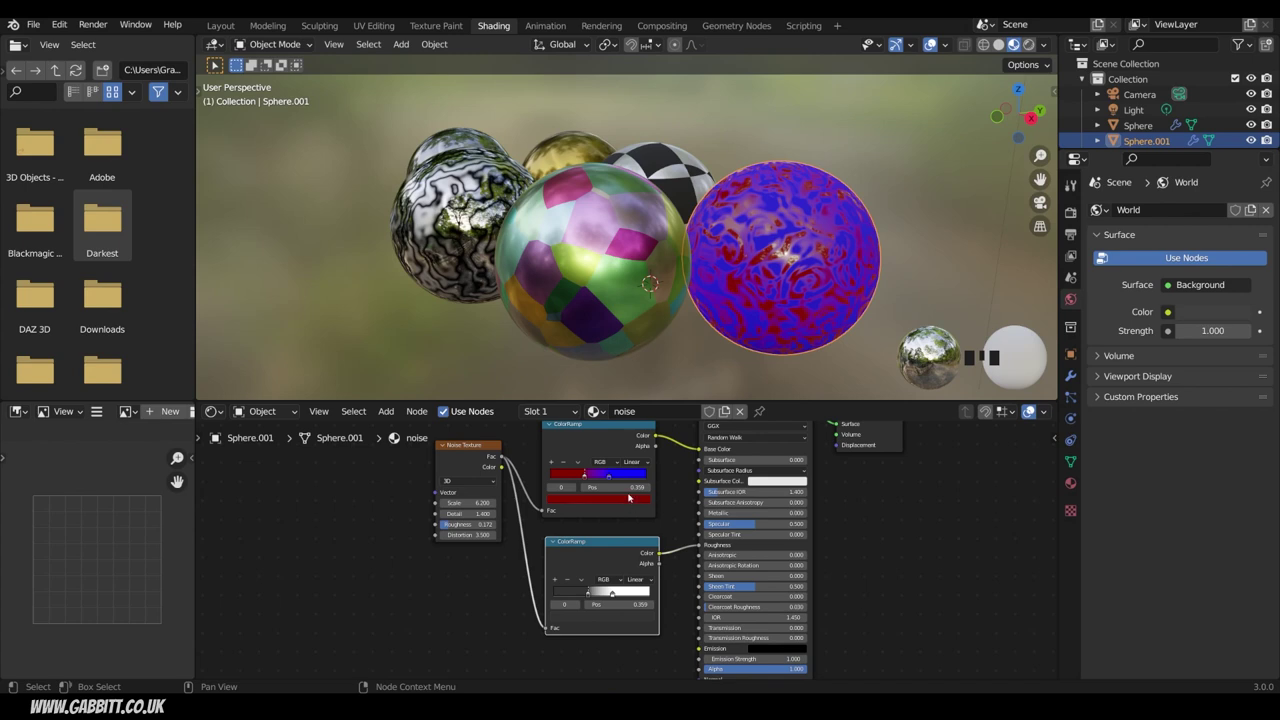
Step: On the front voronoi sphere, set the Voronoi Texture's distance metric to Chebychev
left_click(592, 341)
scroll(568, 565, "up", 1)
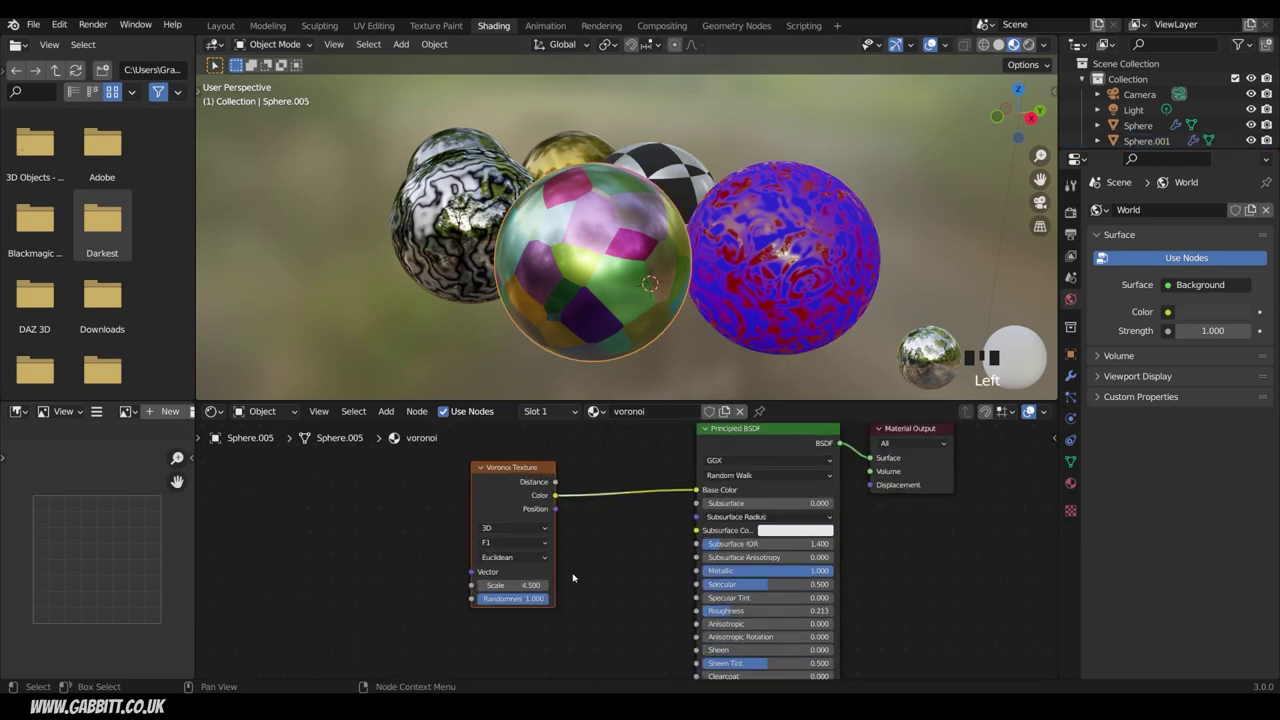
left_click(524, 562)
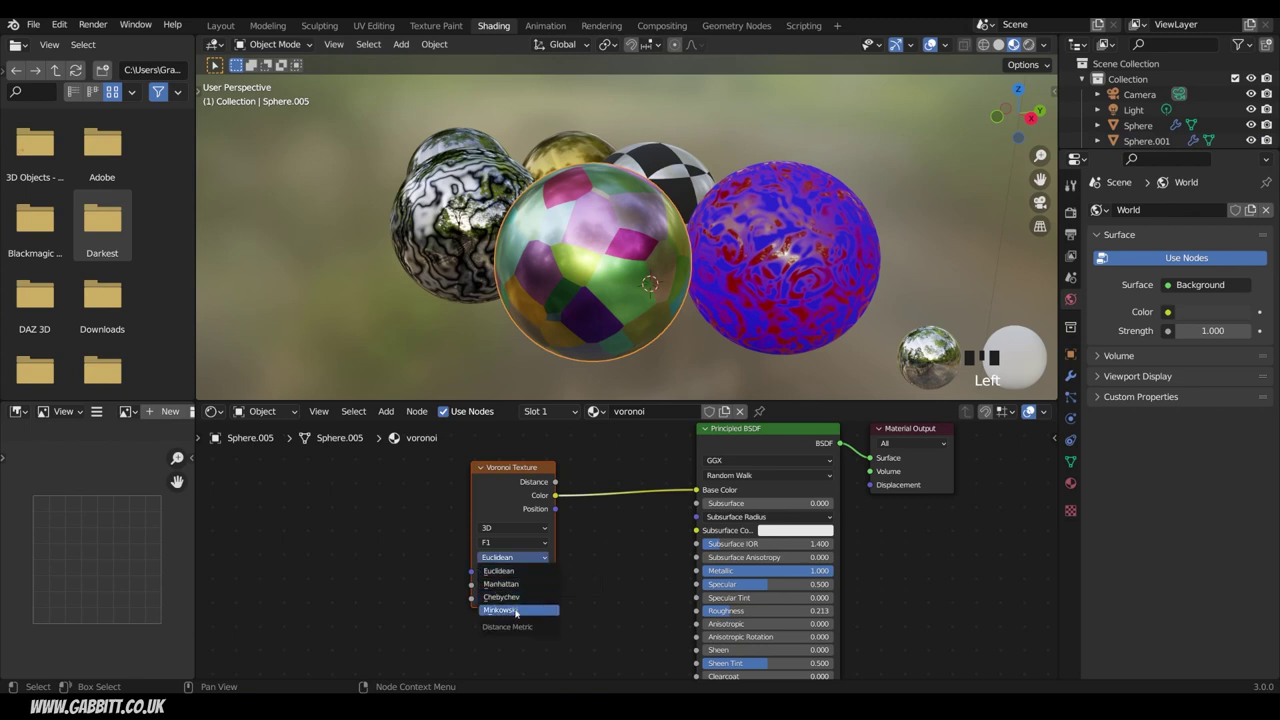
left_click(515, 604)
left_click(522, 560)
left_click(515, 594)
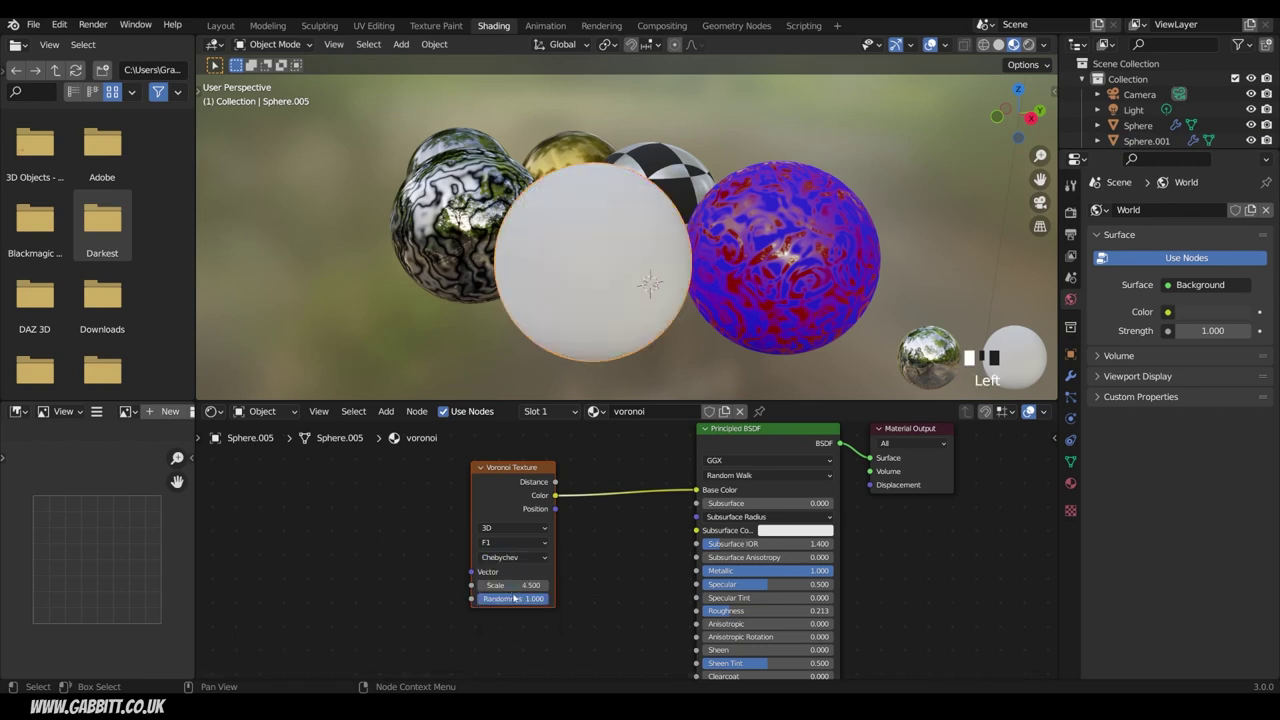
Step: Switch the Voronoi Texture's feature to Smooth F1 after trying N-Sphere Radius
left_click(515, 543)
left_click(515, 600)
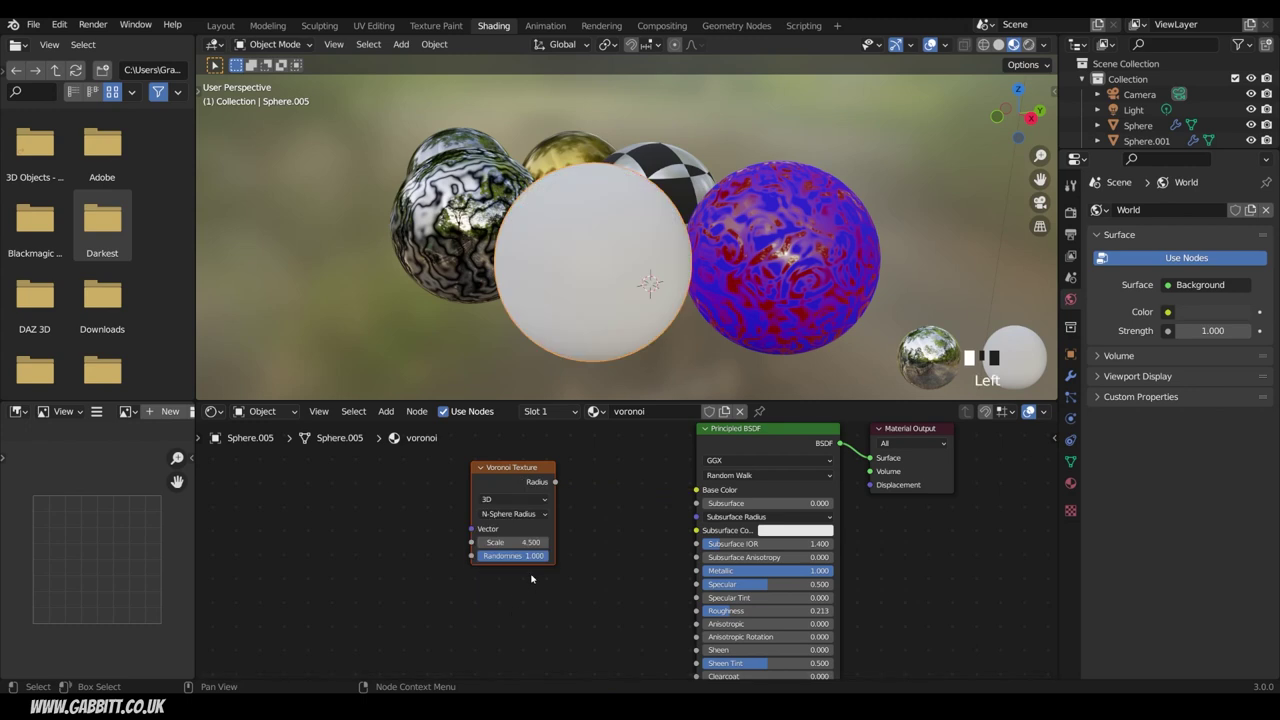
left_click(515, 513)
left_click(512, 549)
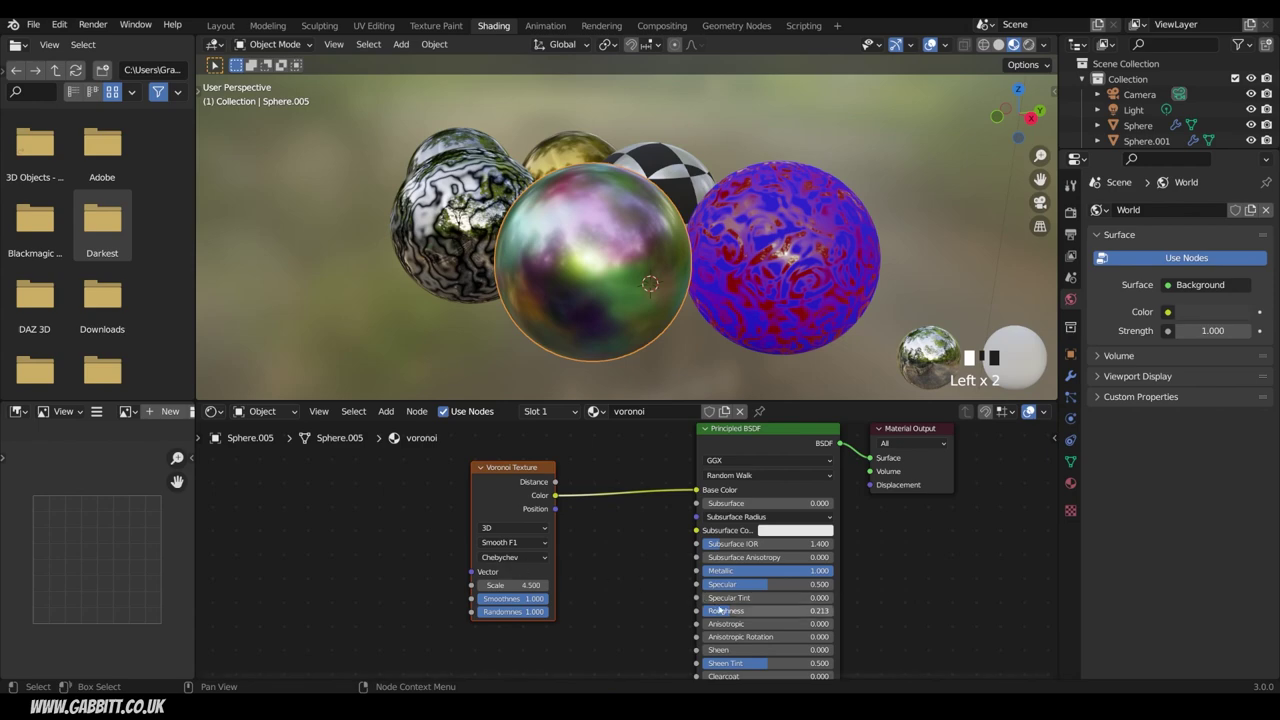
Step: Lower the voronoi material's Roughness to 0.114 and view the sphere's reflections from another angle
left_click_drag(718, 611, 713, 611)
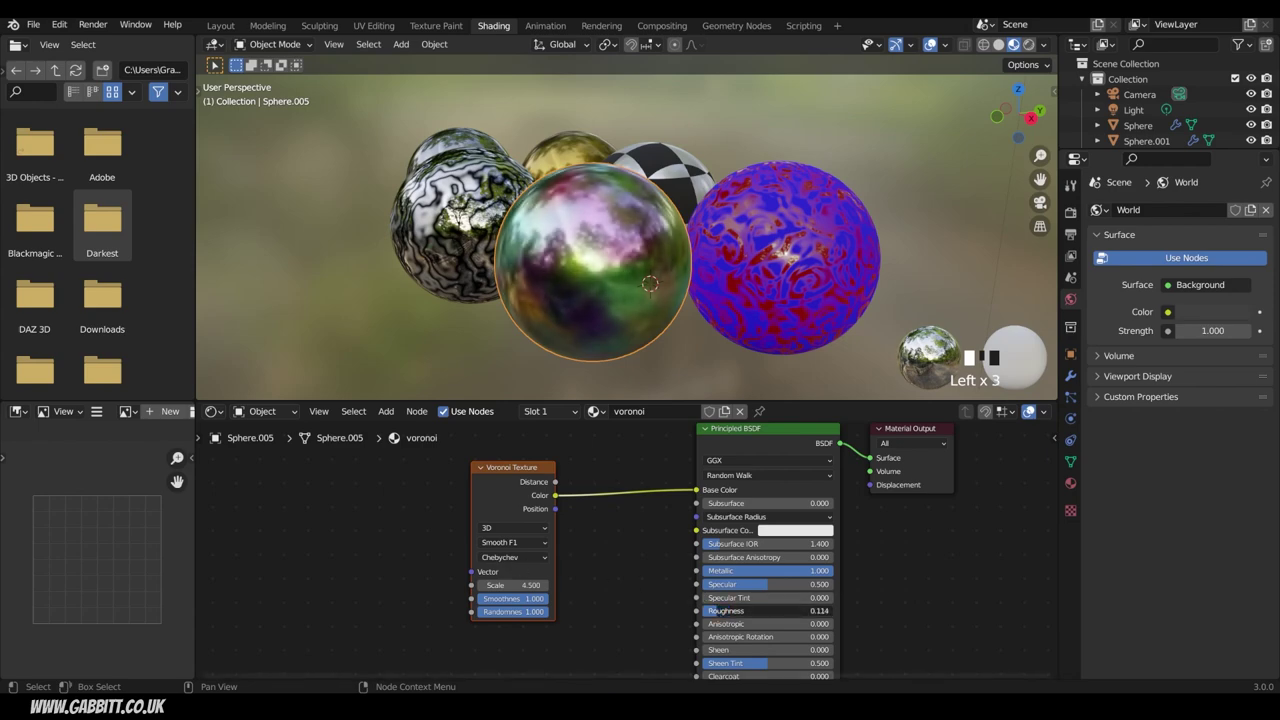
left_click_drag(716, 610, 708, 610)
middle_click_drag(640, 330, 663, 294)
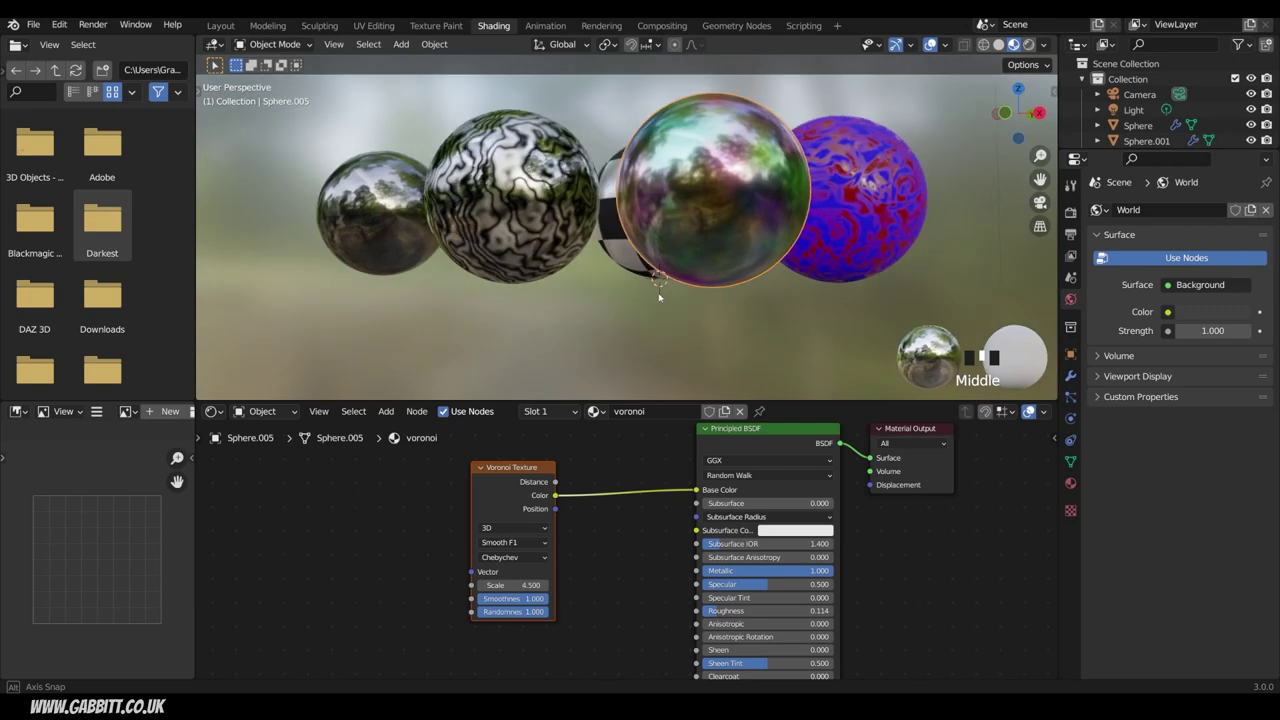
scroll(663, 294, "down", 2)
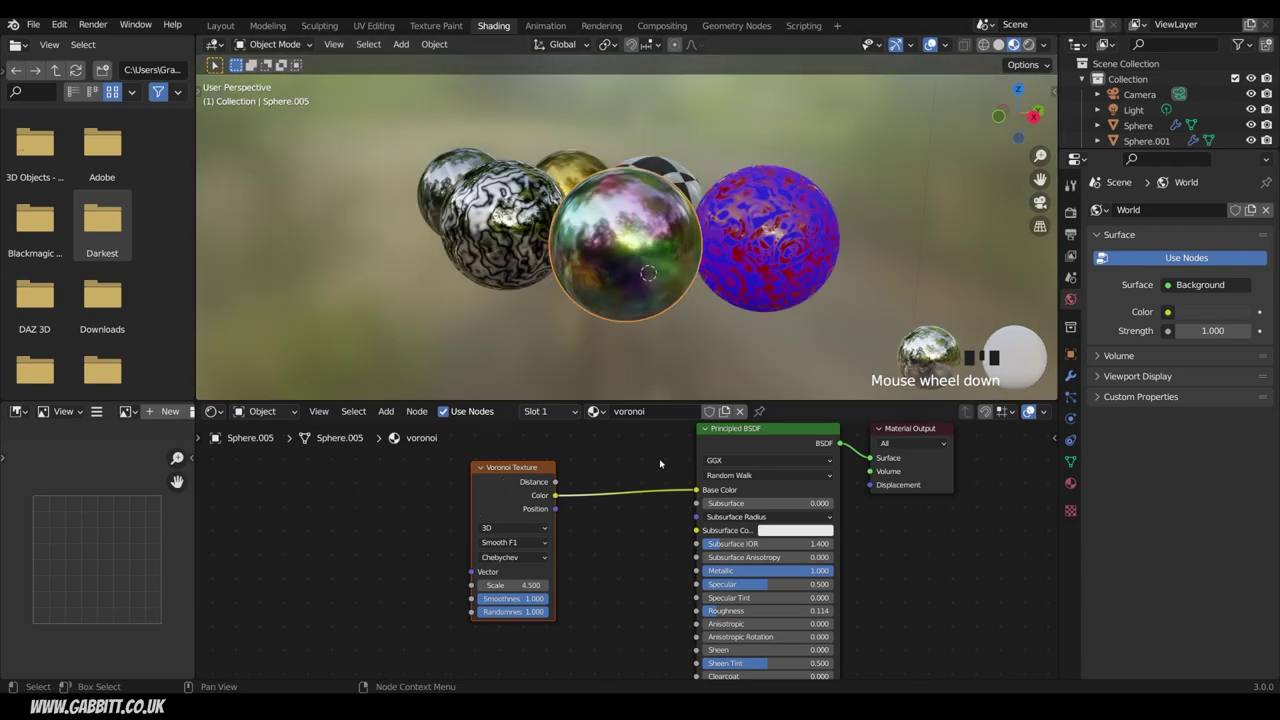
Step: Duplicate the red-and-blue noise sphere, place the copy beside it at the same height, and make the copy's material single-user
left_click(790, 258)
key("shift+d")
key("x")
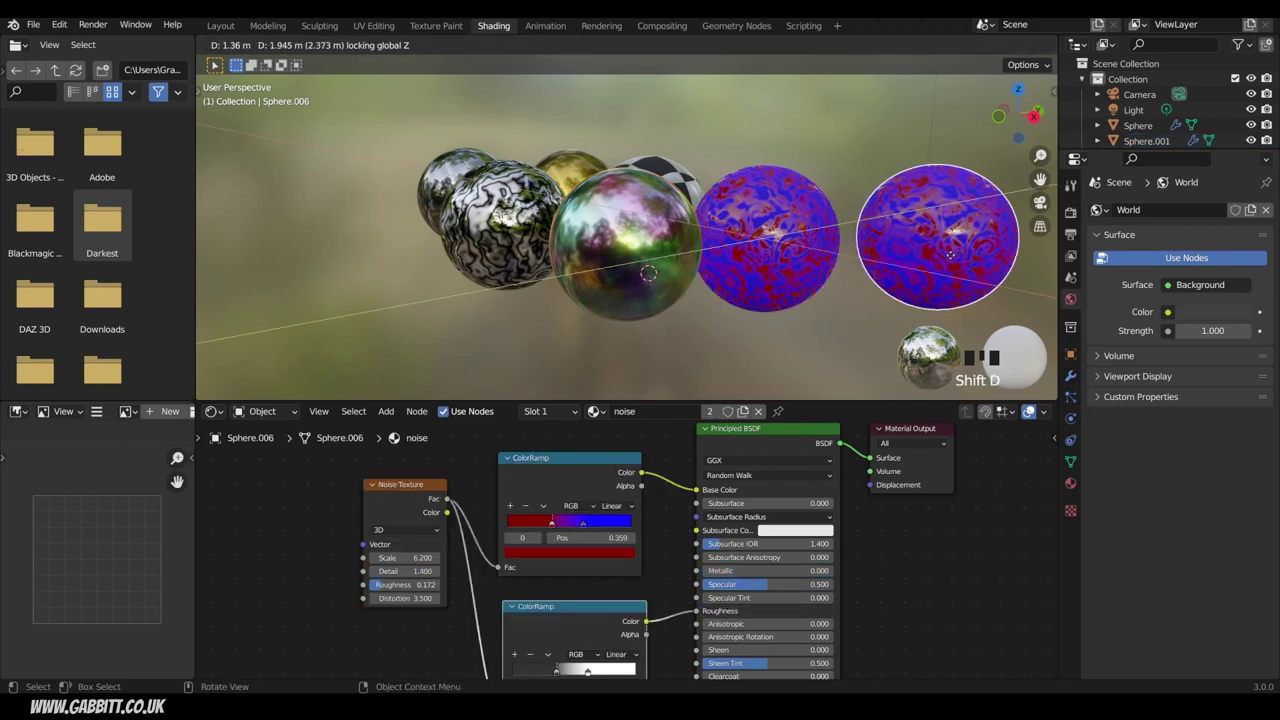
left_click(975, 260)
middle_click_drag(879, 300, 667, 306, "shift")
left_click(742, 411)
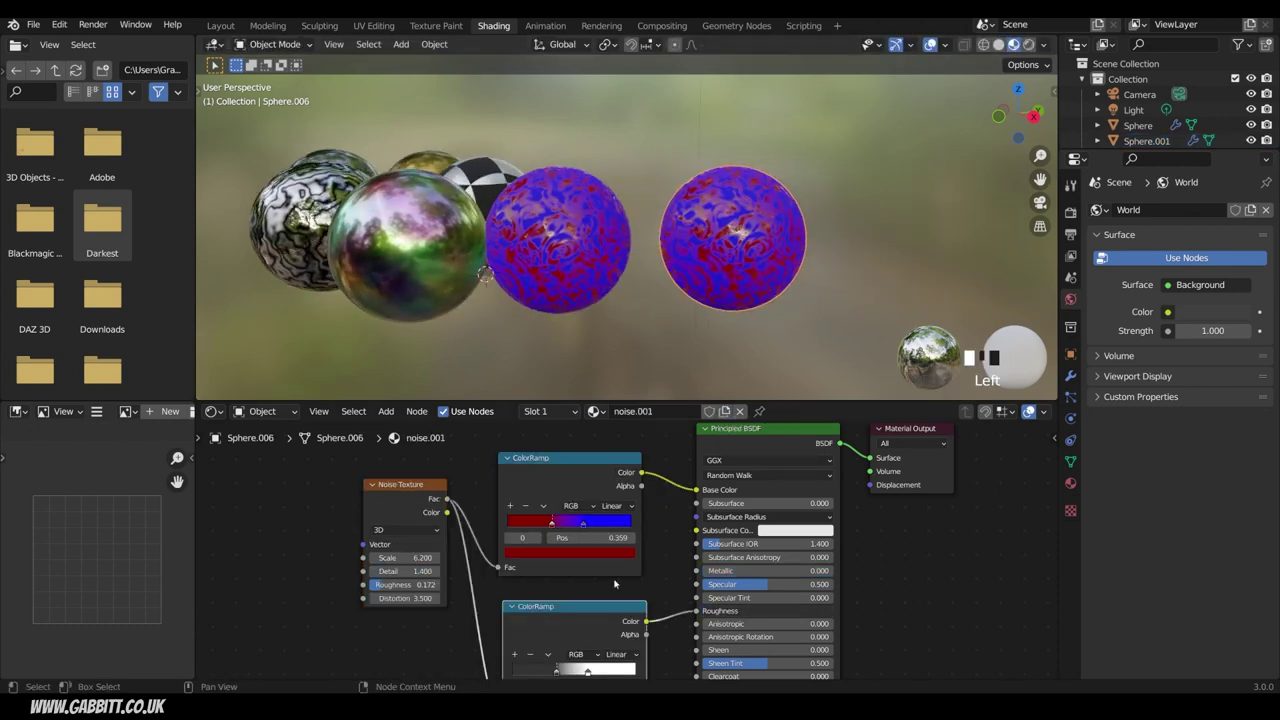
Step: Add a Voronoi Texture before the Noise Texture and connect its Distance output to the Noise Texture's Vector input
scroll(614, 583, "down", 1)
scroll(616, 540, "up", 4, "ctrl")
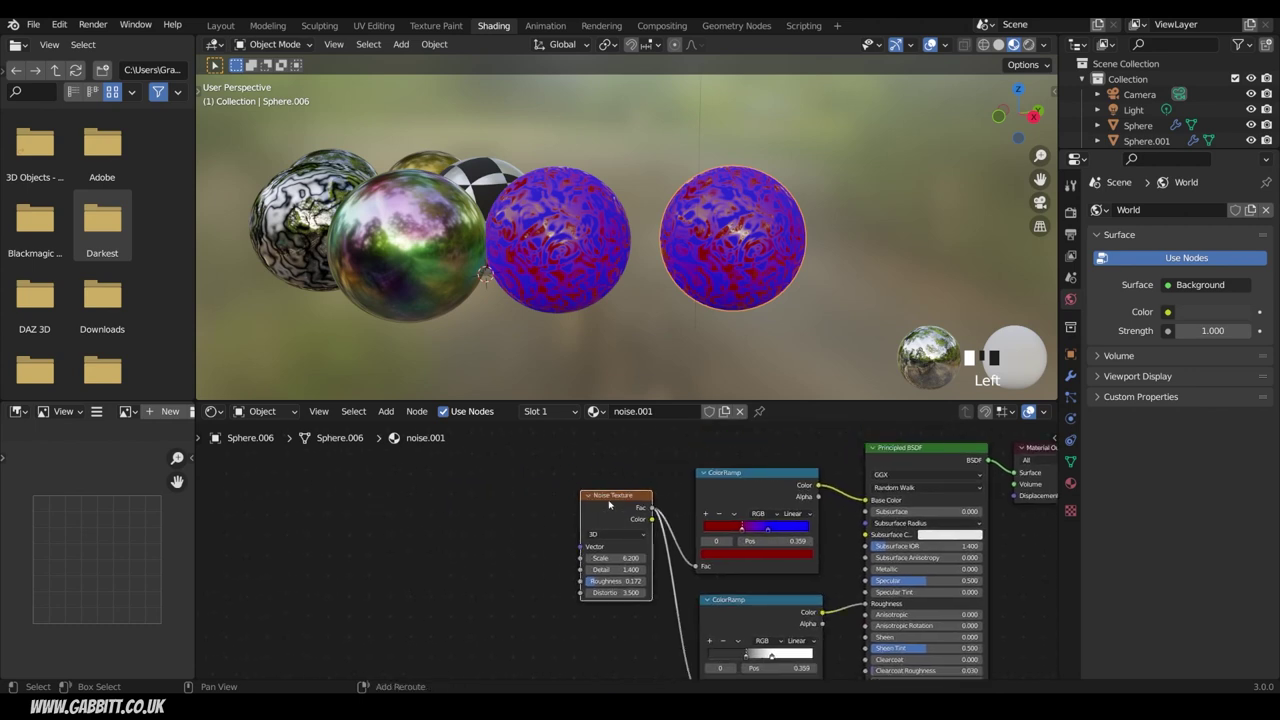
key("shift+a")
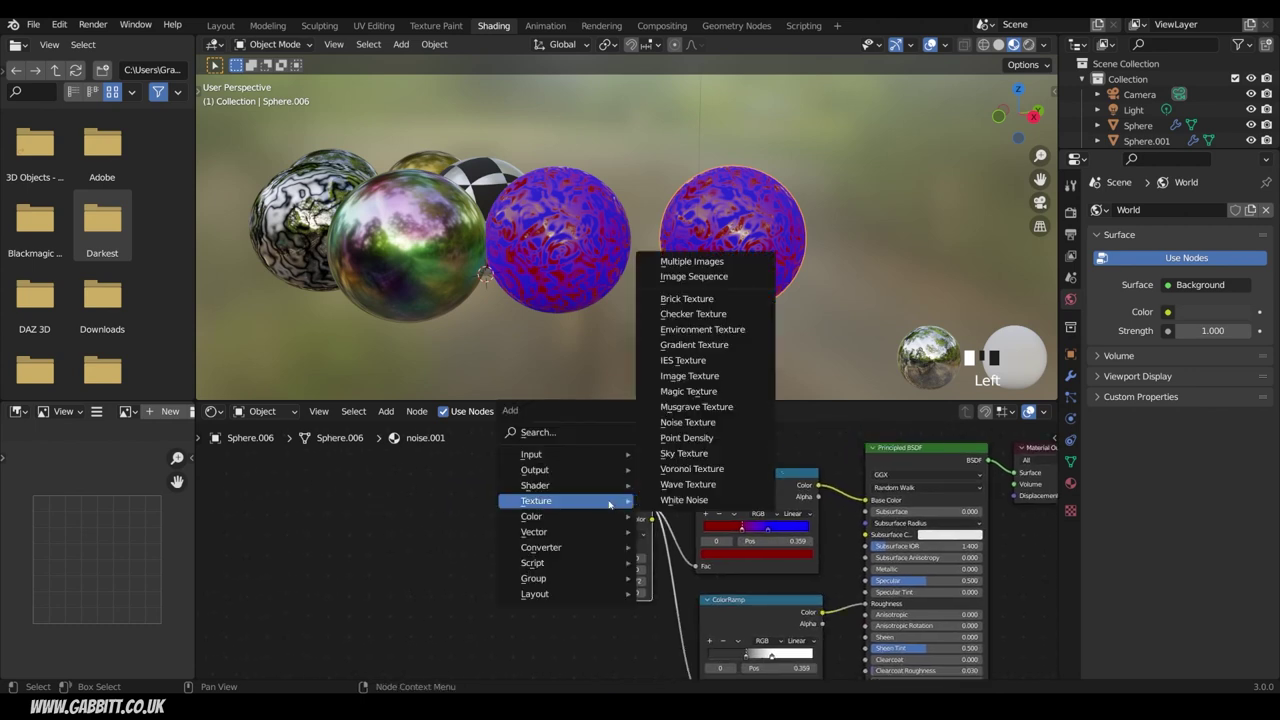
left_click(680, 470)
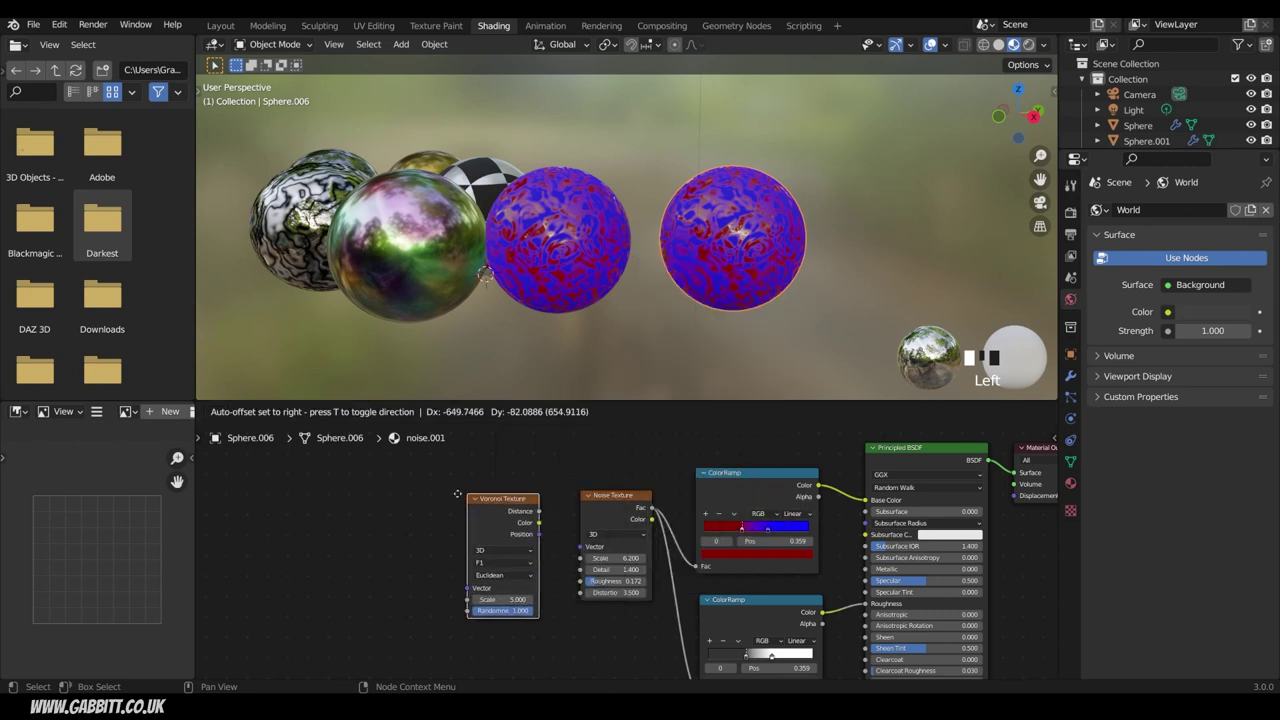
left_click(470, 540)
left_click_drag(507, 511, 579, 550)
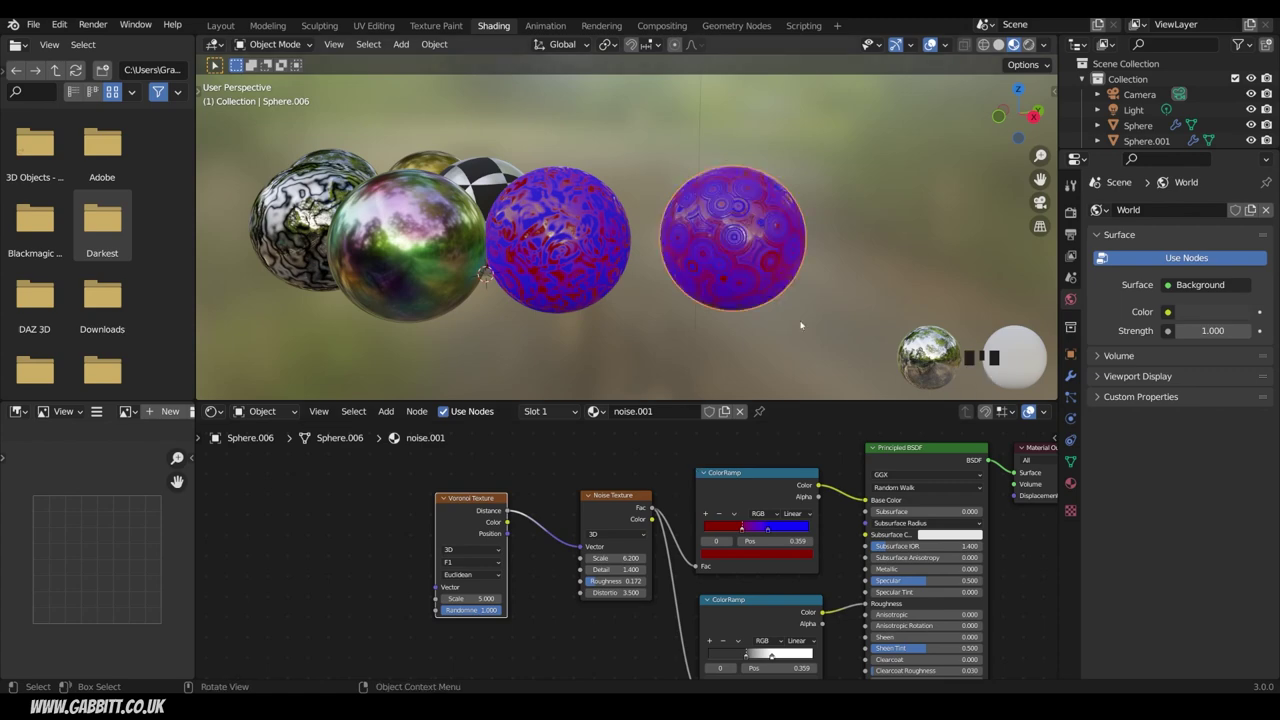
Step: Recolour the Base Color ColorRamp on the new sphere, making the first stop yellow-green and the second stop magenta
scroll(805, 322, "up", 3)
middle_click_drag(805, 322, 765, 315)
left_click(757, 553)
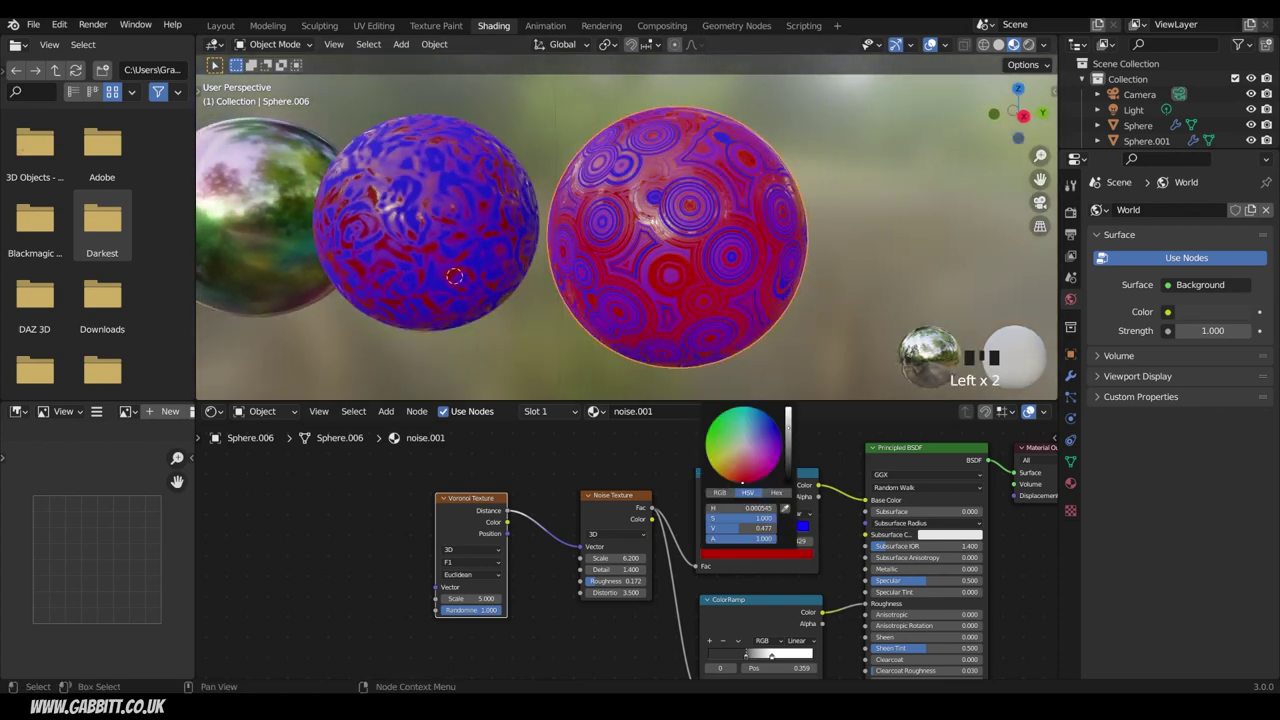
left_click(743, 459)
middle_click_drag(620, 250, 580, 250)
left_click(767, 529)
left_click(757, 553)
left_click(749, 410)
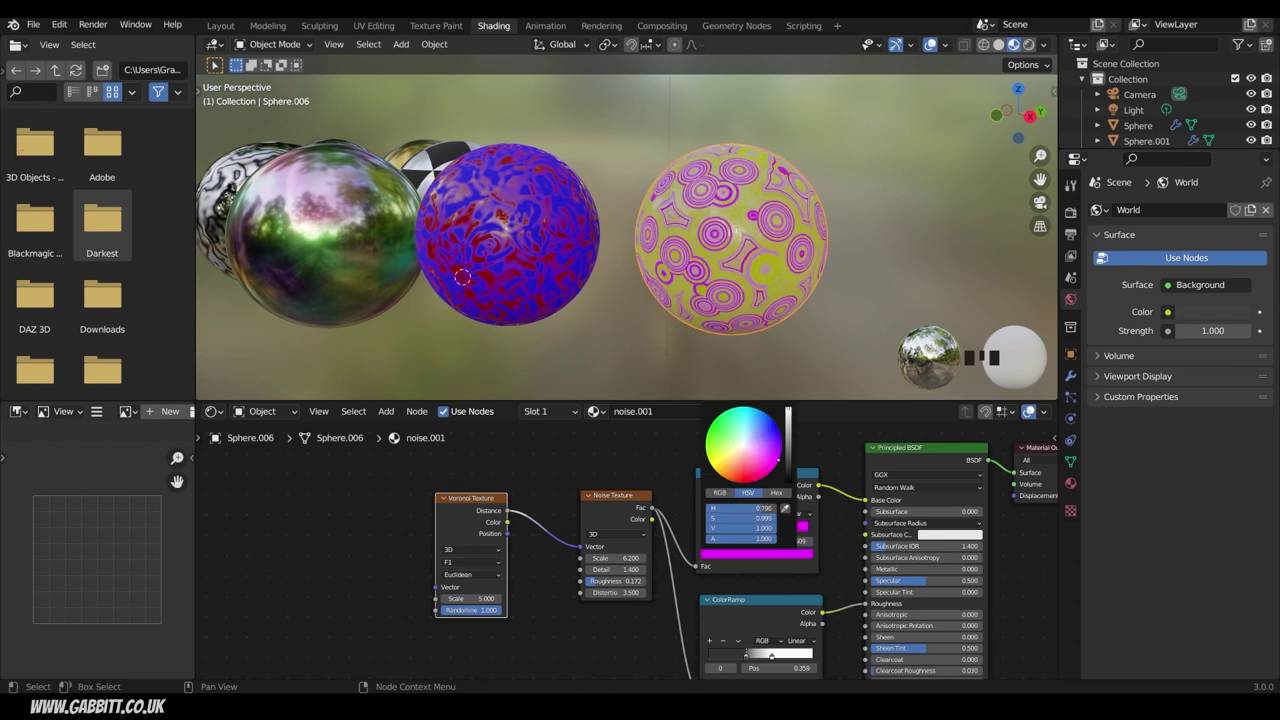
Step: Add a light blue middle stop to the Base Color ColorRamp and set the magenta stop's position to 0.612
scroll(735, 524, "up", 2)
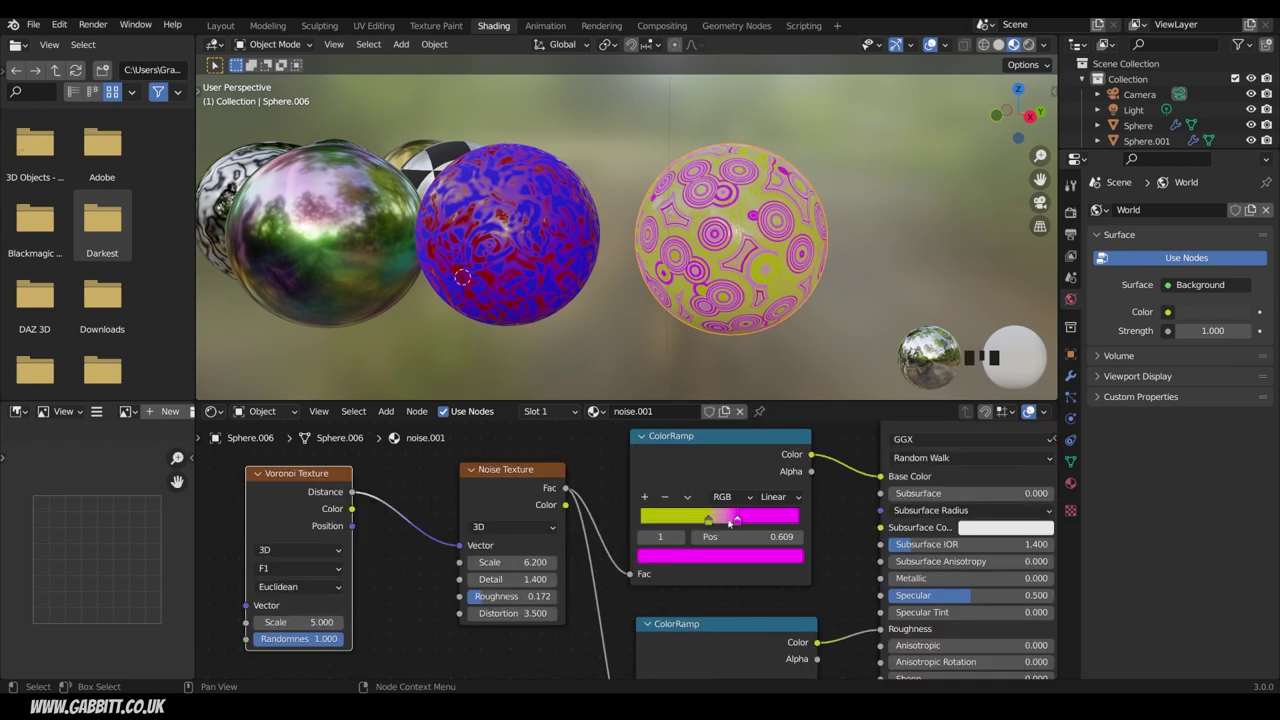
left_click(647, 497)
left_click(724, 557)
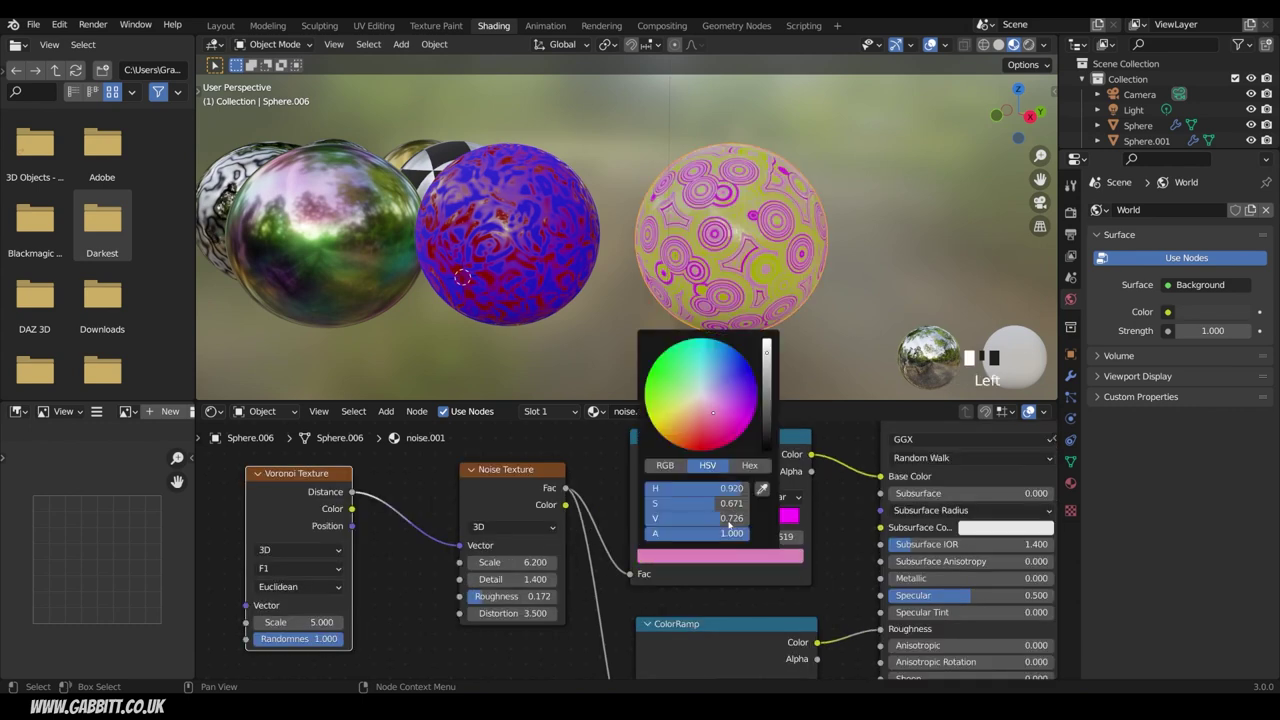
left_click_drag(728, 488, 746, 526)
left_click(736, 518)
left_click(735, 518)
scroll(785, 548, "down", 2)
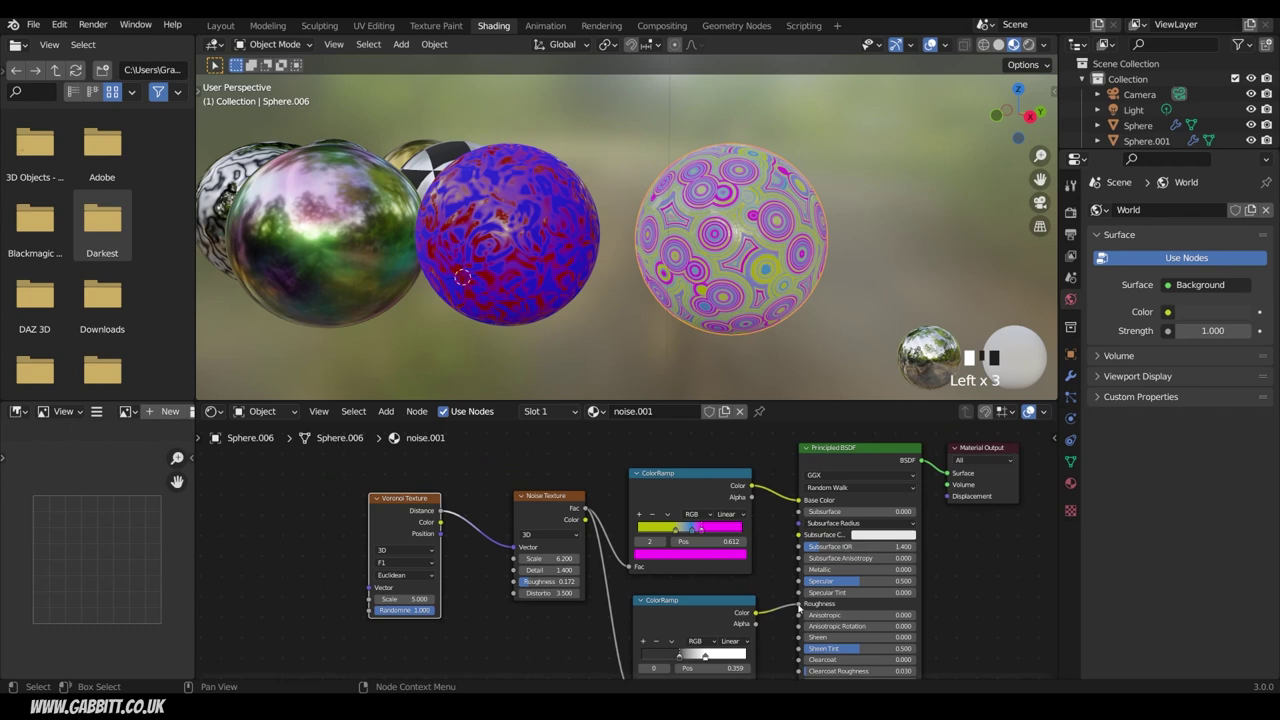
Step: Disconnect the ColorRamp from Roughness on the noise.001 material and set Metallic to 1.000 and Roughness to 0.184
left_click_drag(799, 605, 910, 569)
middle_click_drag(700, 330, 740, 345)
scroll(789, 344, "down", 5)
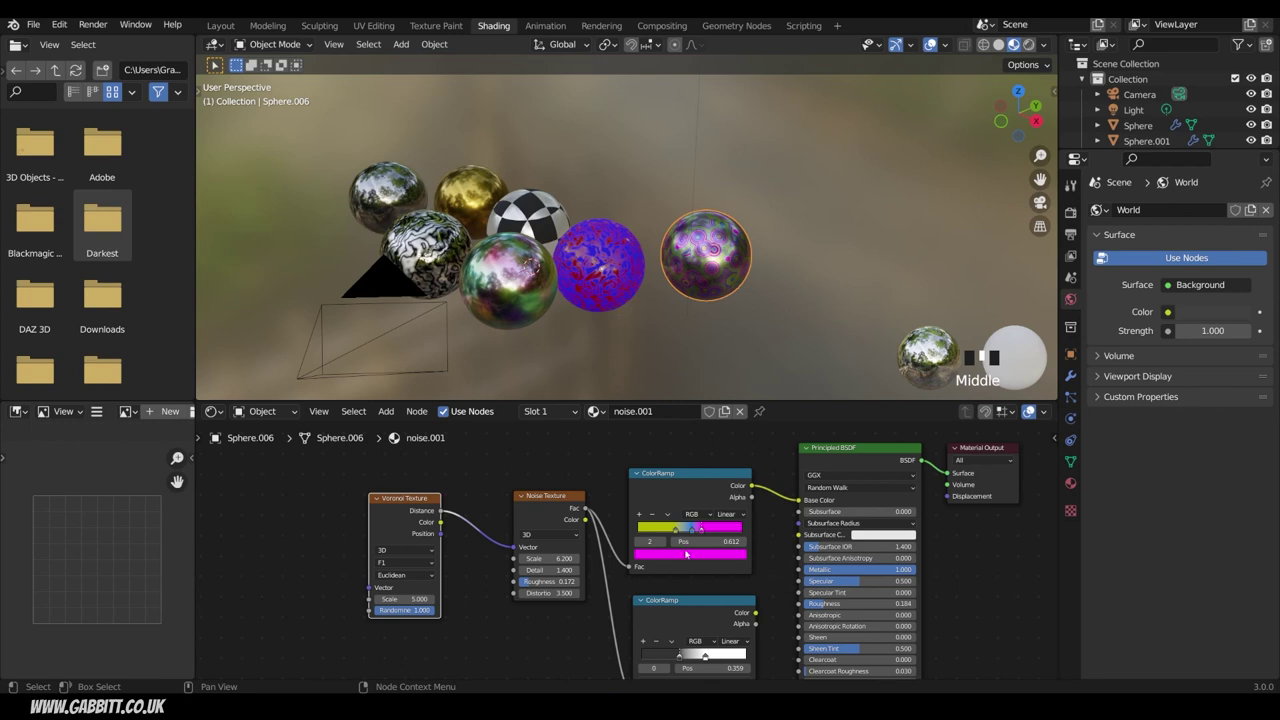
Step: Add a plane, scale it up into a large floor under the spheres, and give it a new material
left_click(645, 215)
key("shift+a")
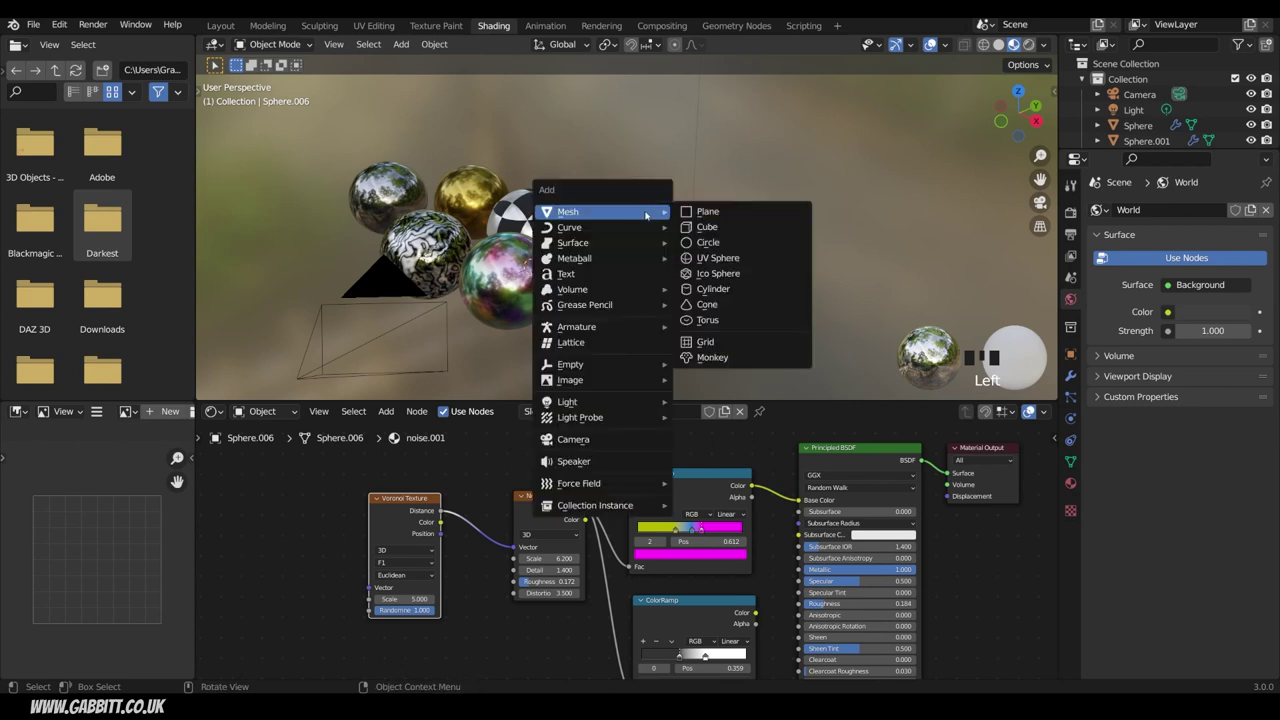
left_click(697, 212)
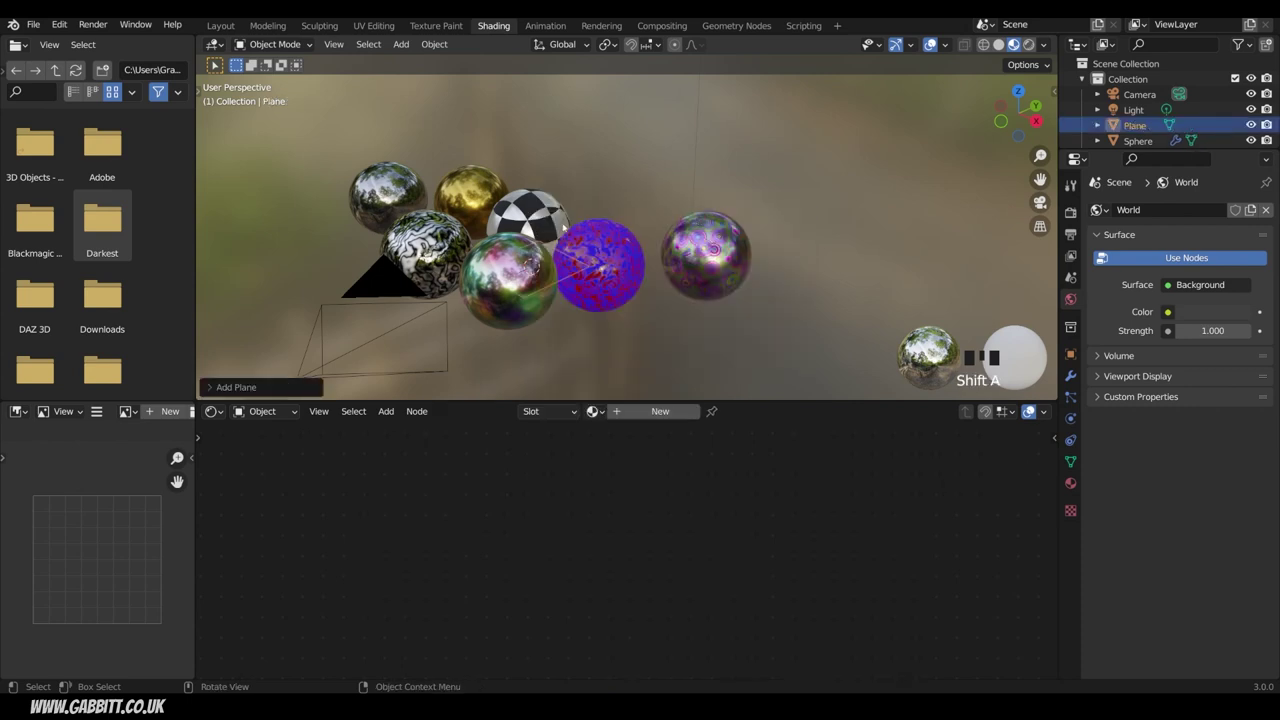
key("s")
left_click(645, 411)
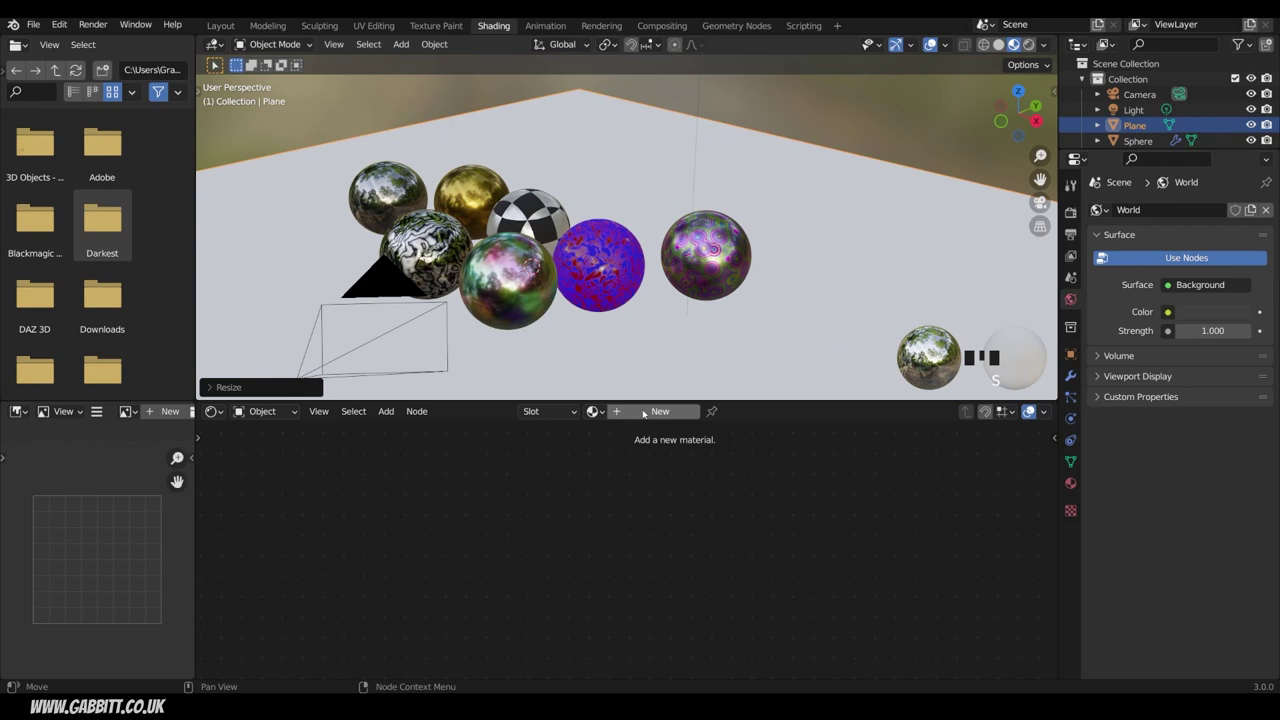
left_click(644, 411)
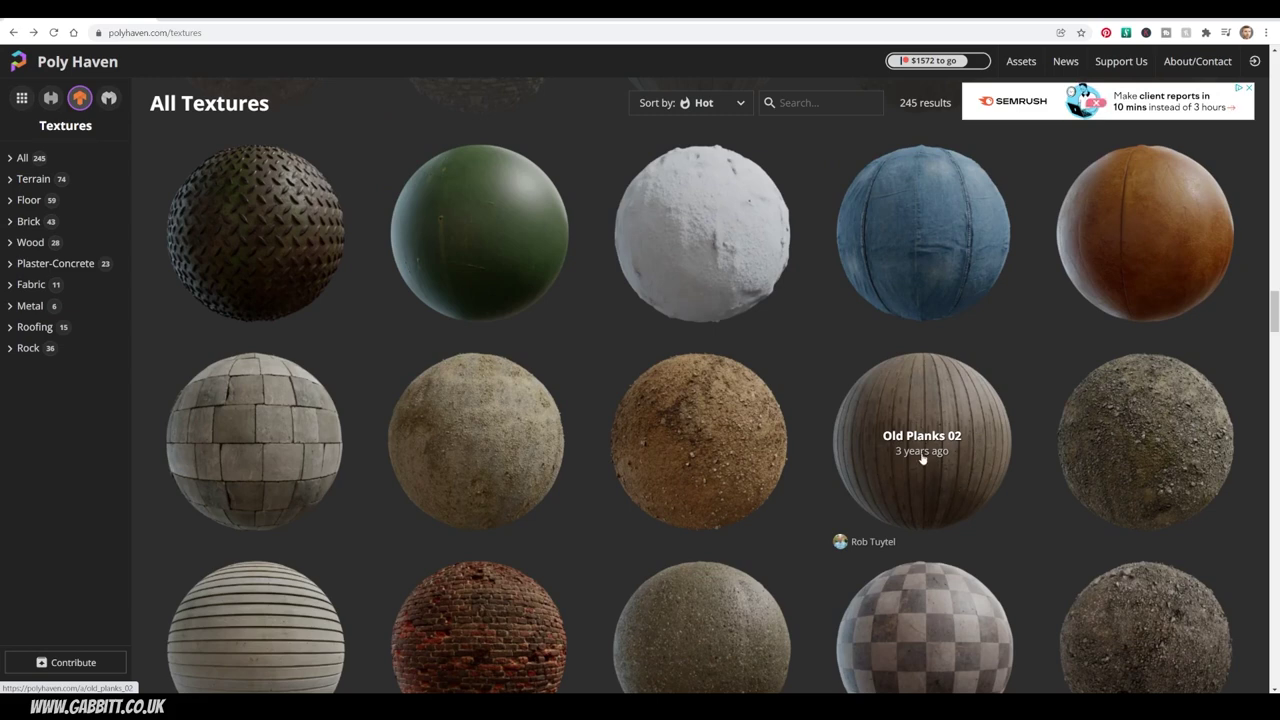
Step: Switch to the browser and open the Old Planks 02 texture on Poly Haven
left_click(922, 458)
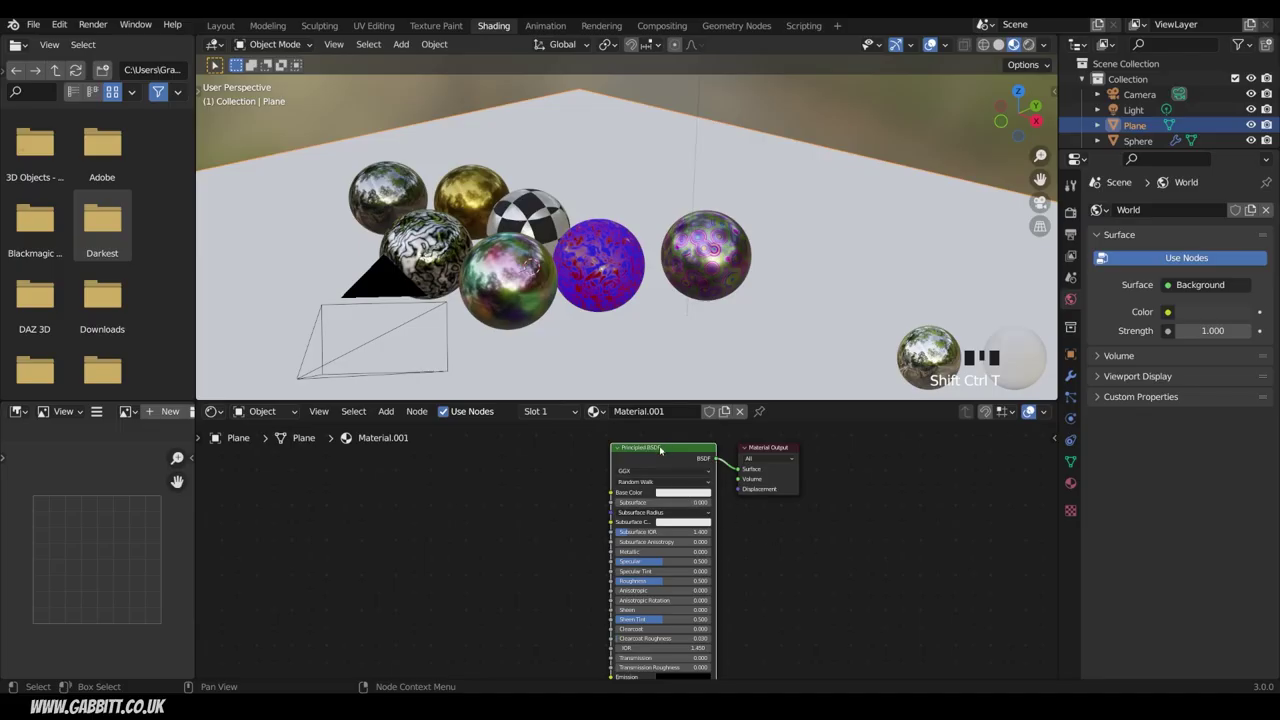
Step: In Blender, run Principled Texture Setup on the floor material with the WoodFloor043_2K NormalGL, Roughness, AmbientOcclusion, Displacement, Metalness and Color maps
key("ctrl+shift+t")
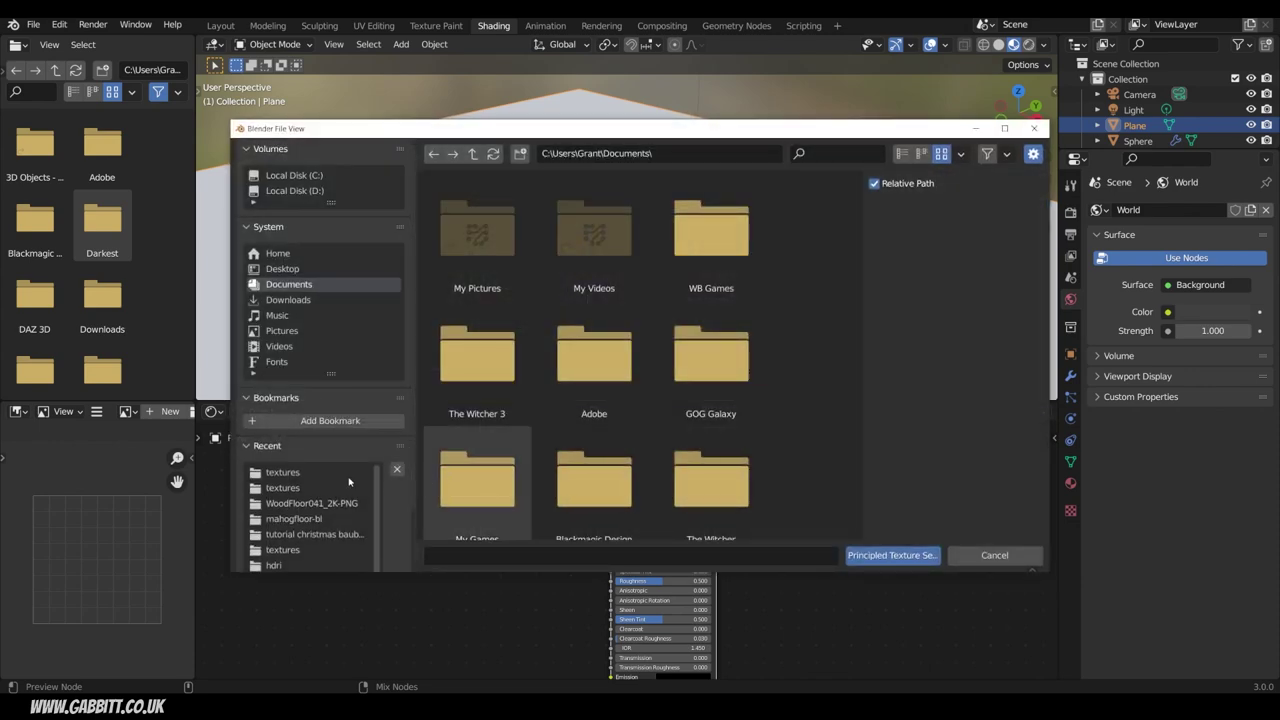
left_click(282, 472)
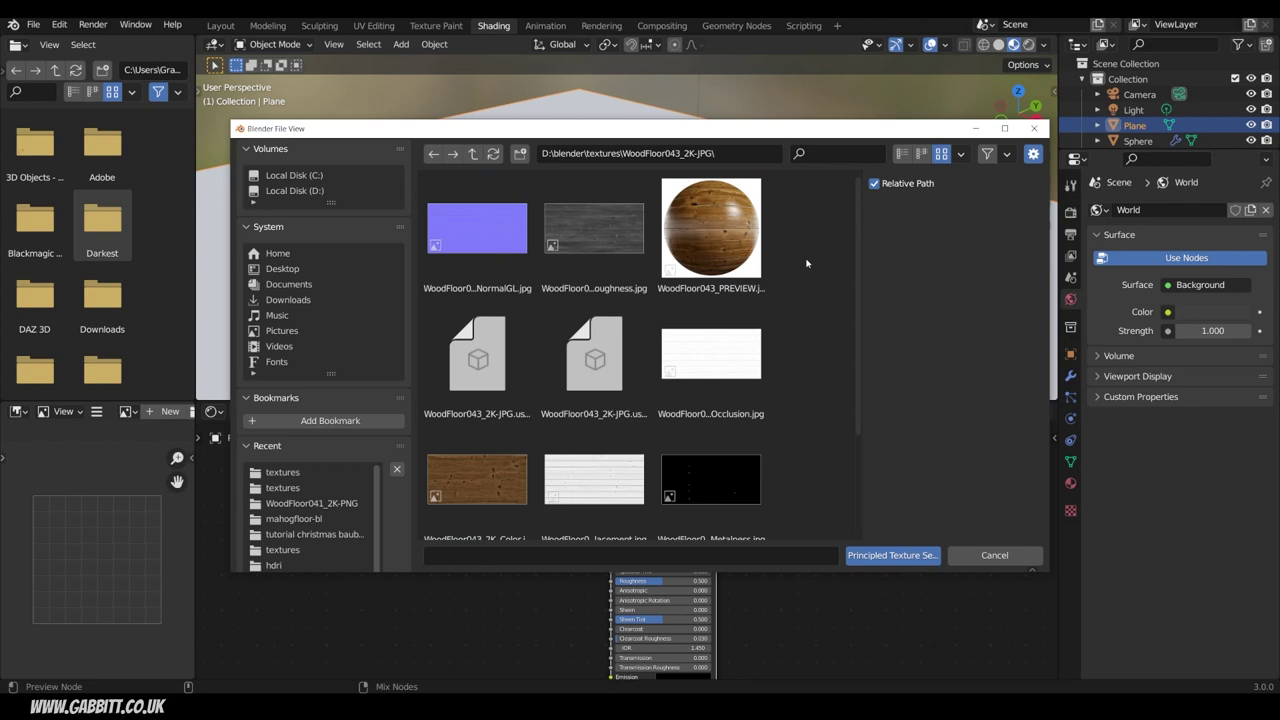
left_click(481, 236)
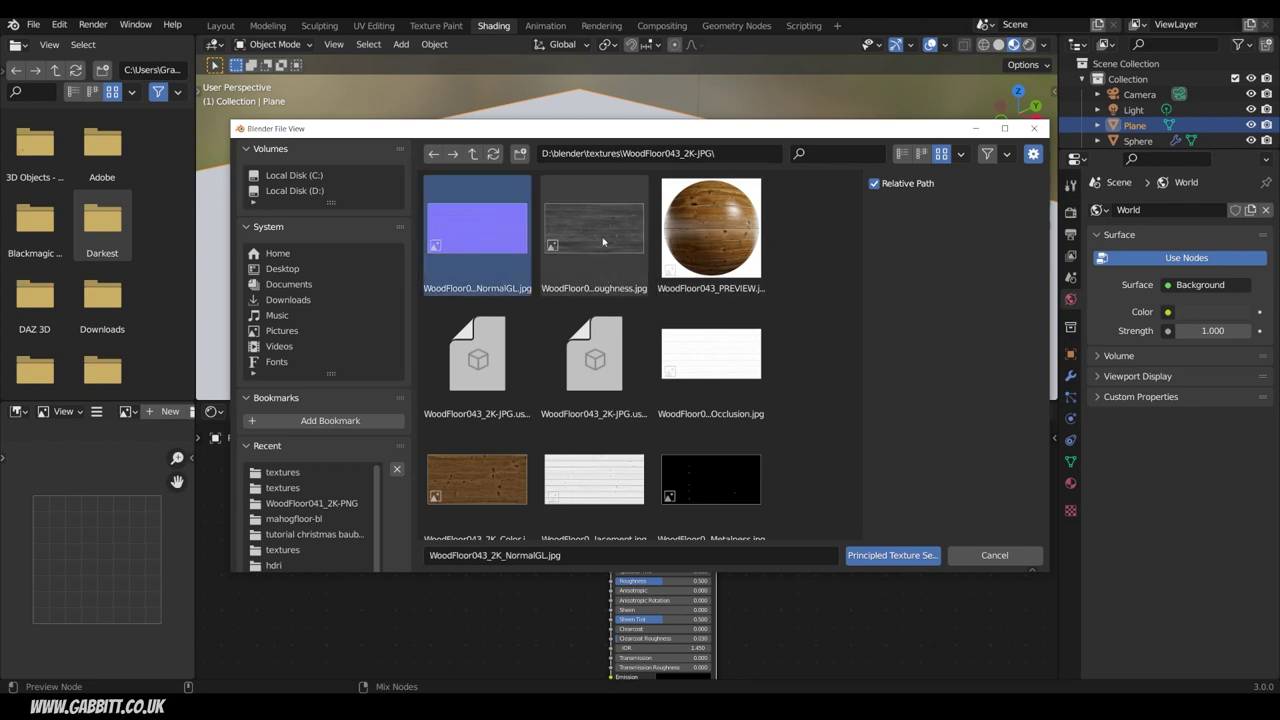
left_click(603, 241, "shift")
scroll(723, 355, "down", 1)
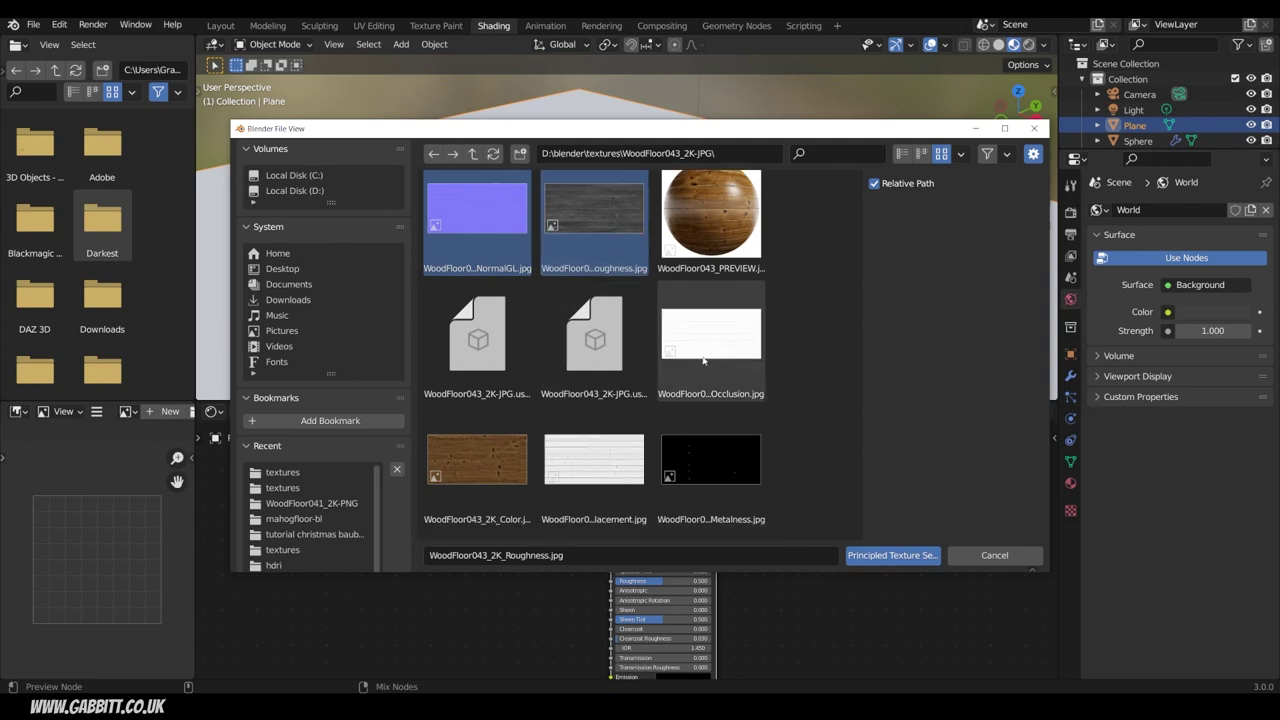
left_click(716, 351, "shift")
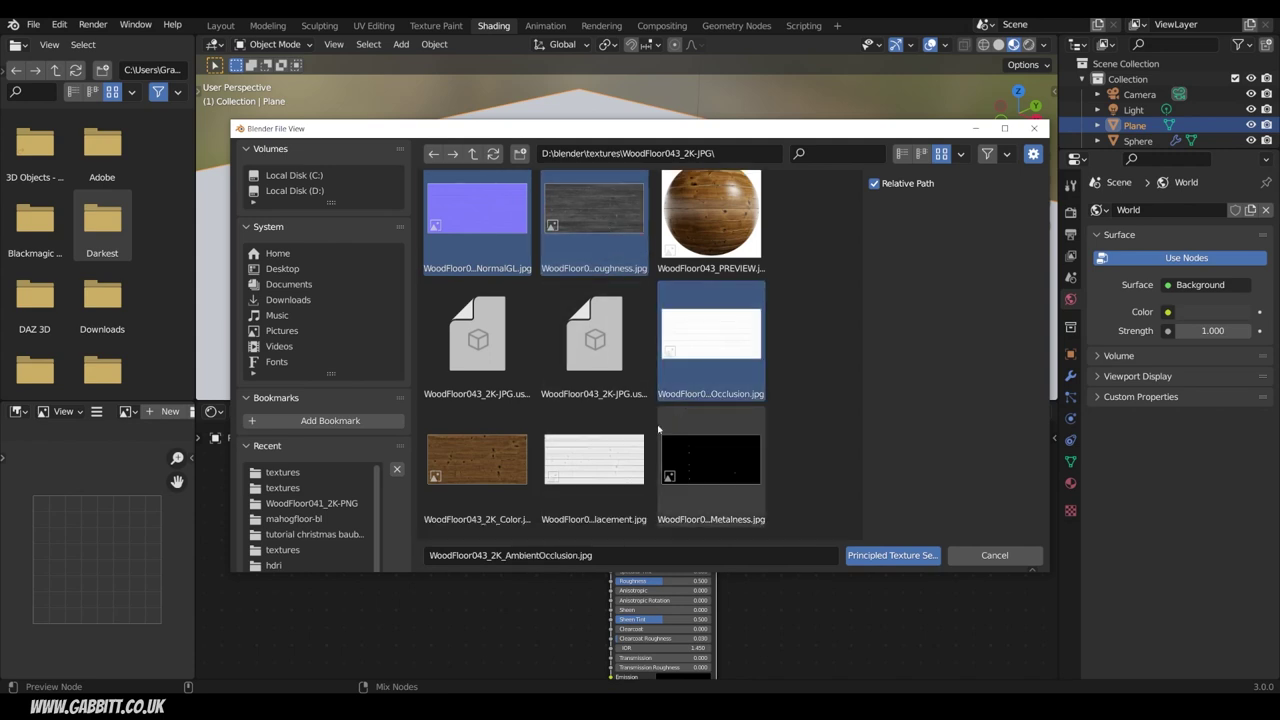
left_click(603, 467, "shift")
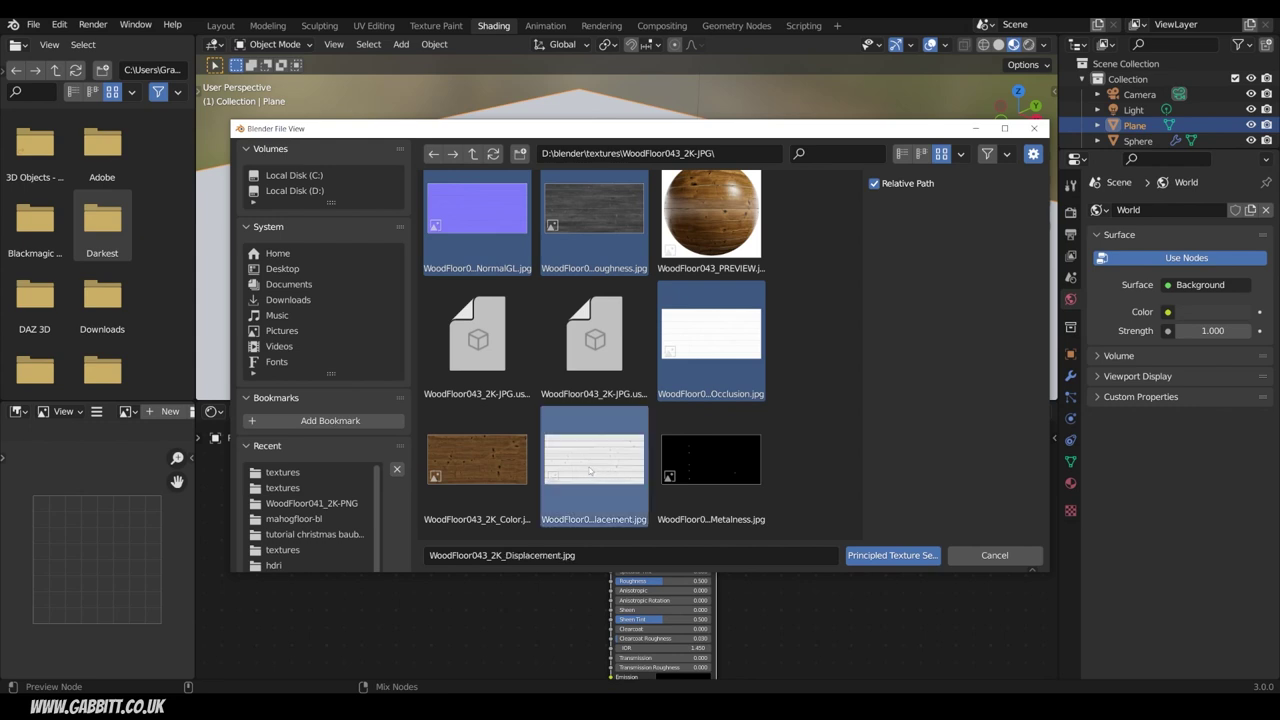
left_click(700, 463, "shift")
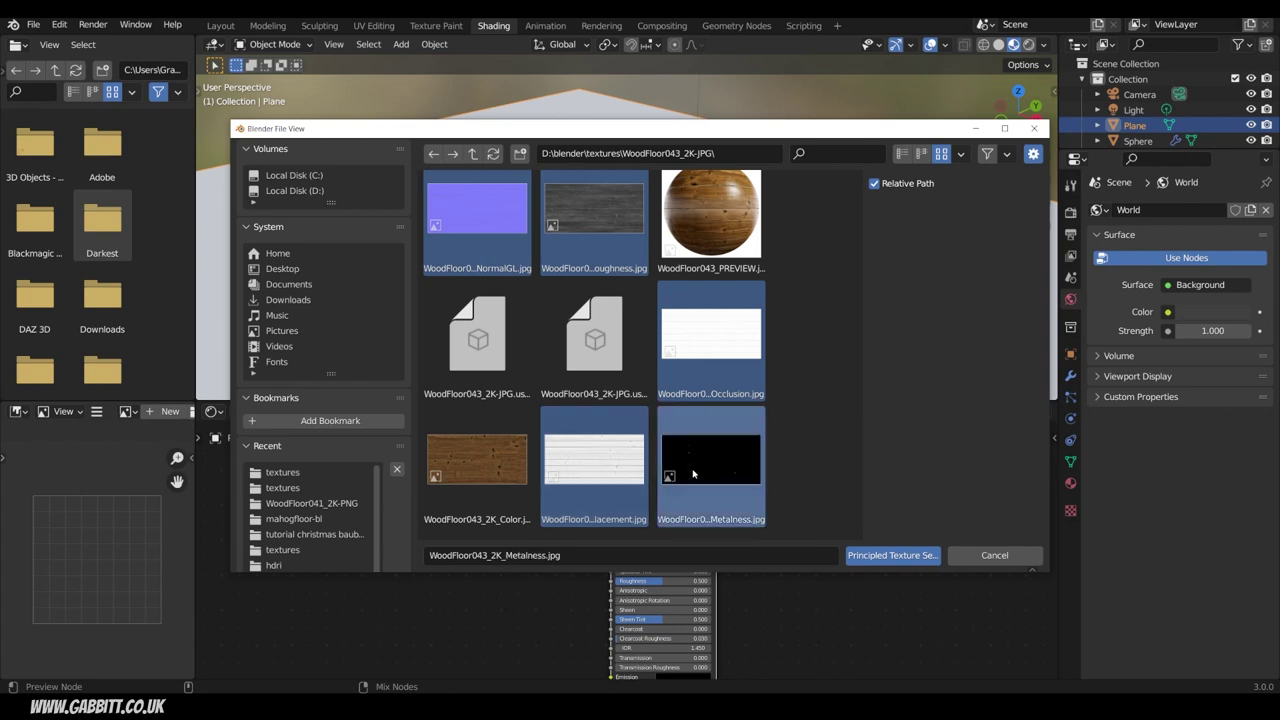
left_click(500, 476, "shift")
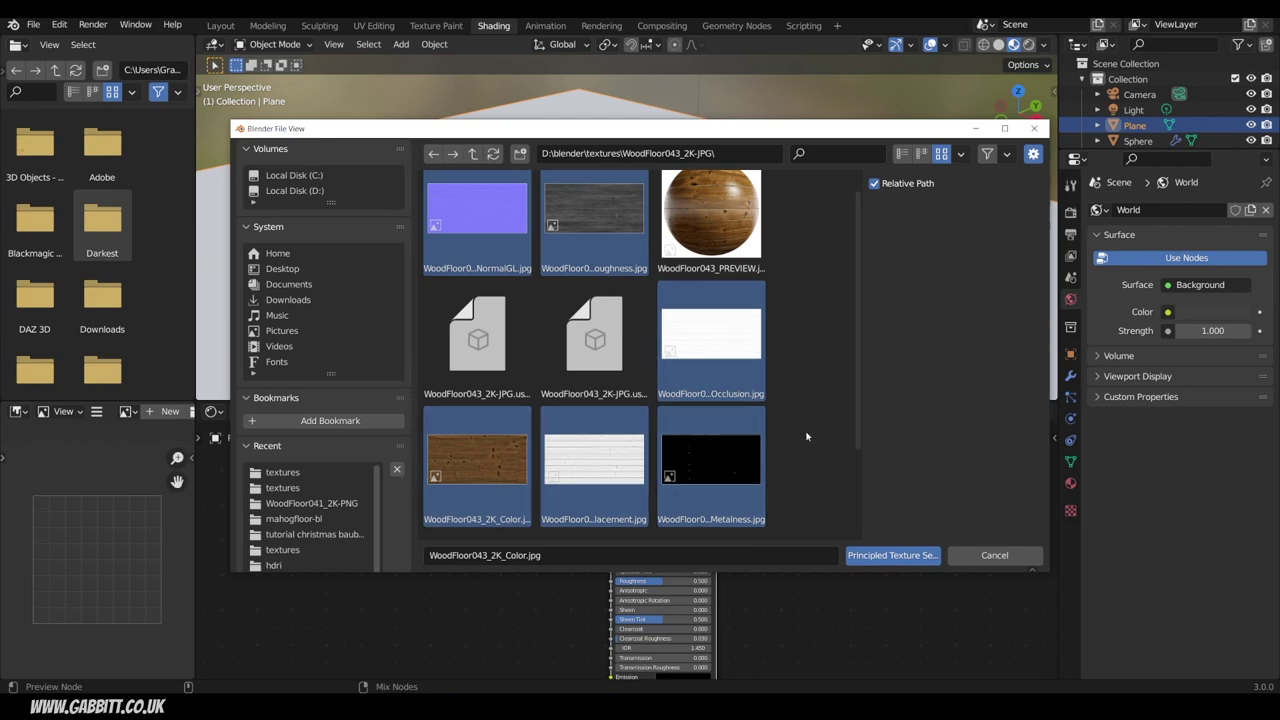
left_click(886, 556)
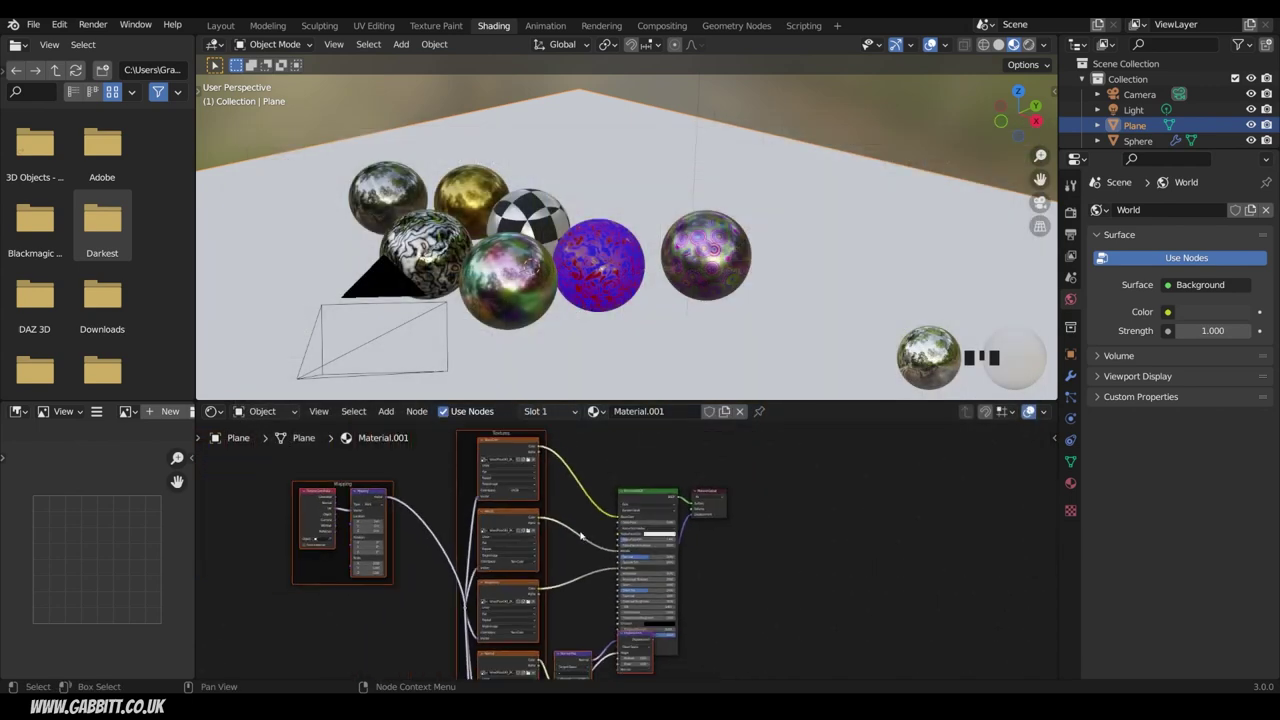
Step: Inspect the wood floor and its texture nodes, and move the Displacement node clear below the Principled BSDF
middle_click_drag(583, 537, 639, 507)
middle_click_drag(640, 345, 553, 327)
middle_click_drag(791, 623, 784, 509)
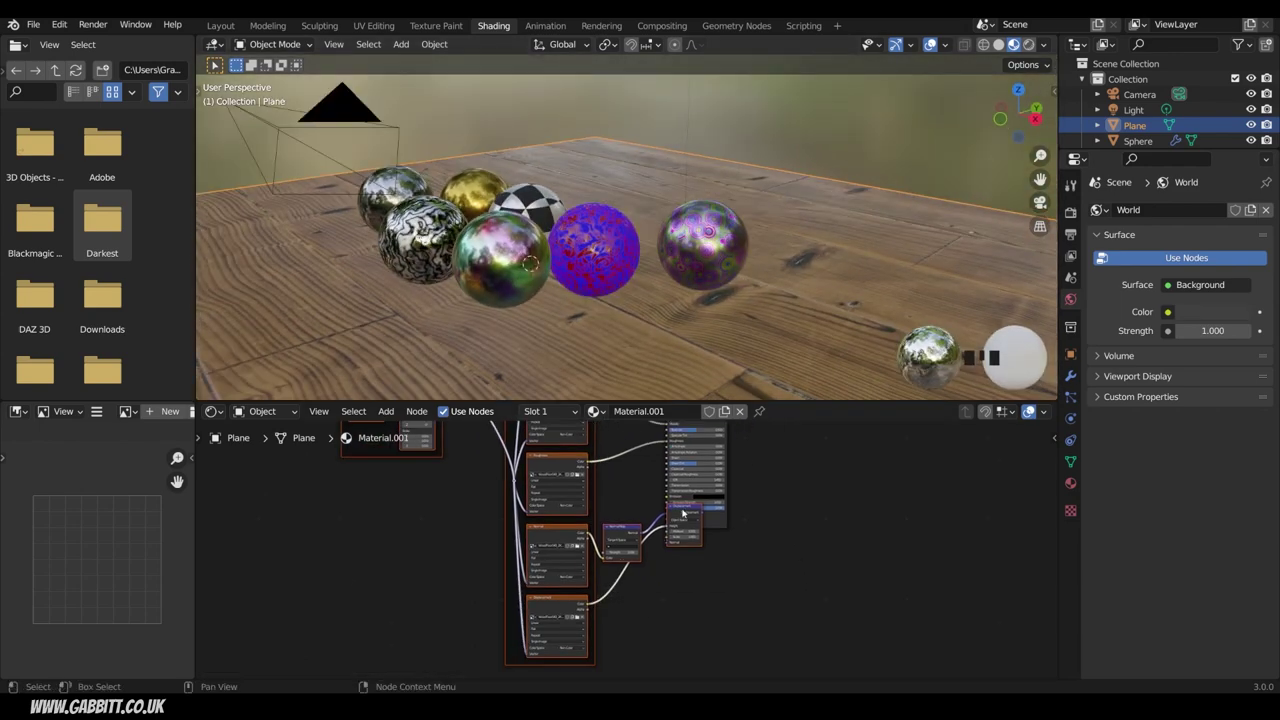
left_click_drag(684, 513, 677, 578)
left_click(764, 567)
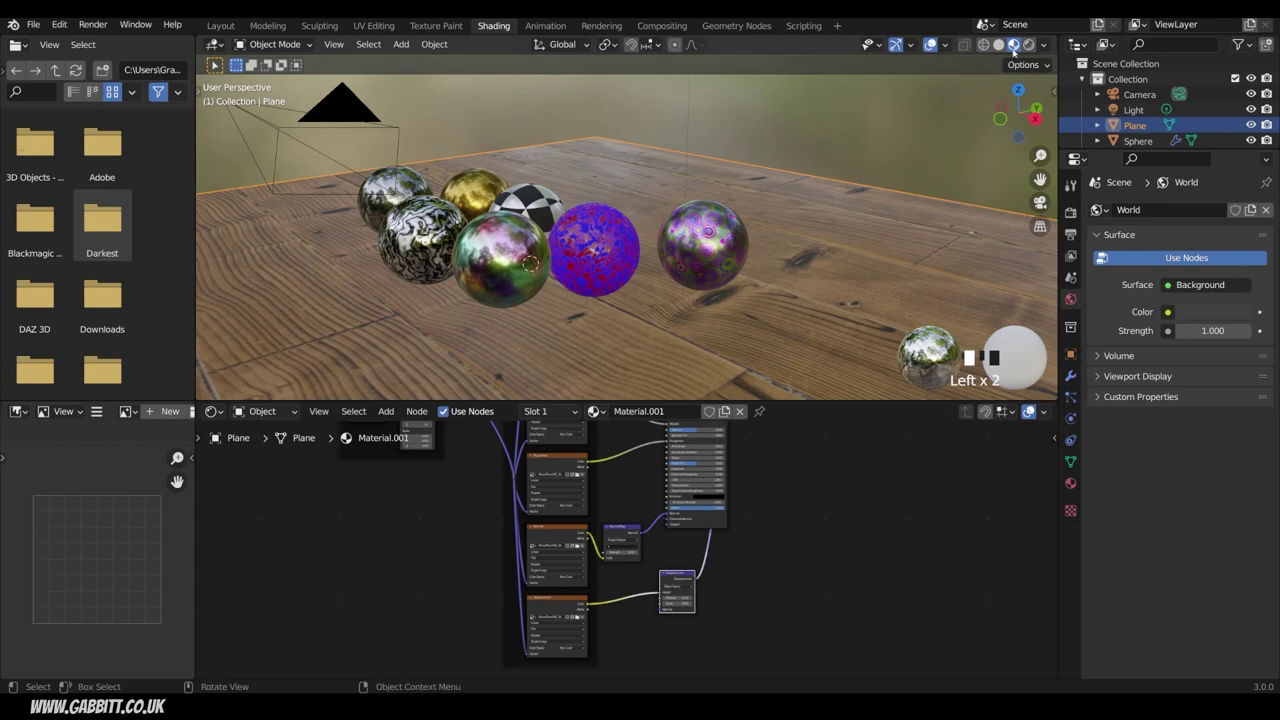
Step: Enable Ambient Occlusion and Screen Space Reflections in the Eevee render settings
left_click(1070, 212)
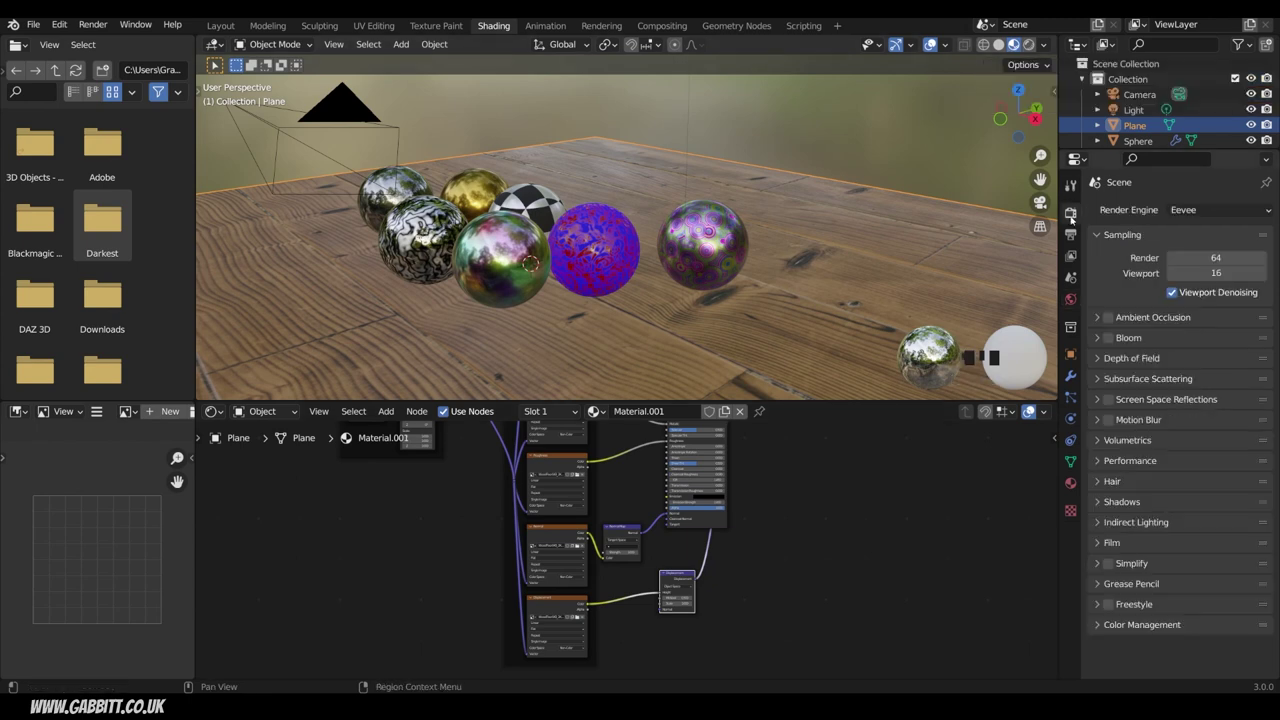
left_click(1108, 317)
left_click(1109, 399)
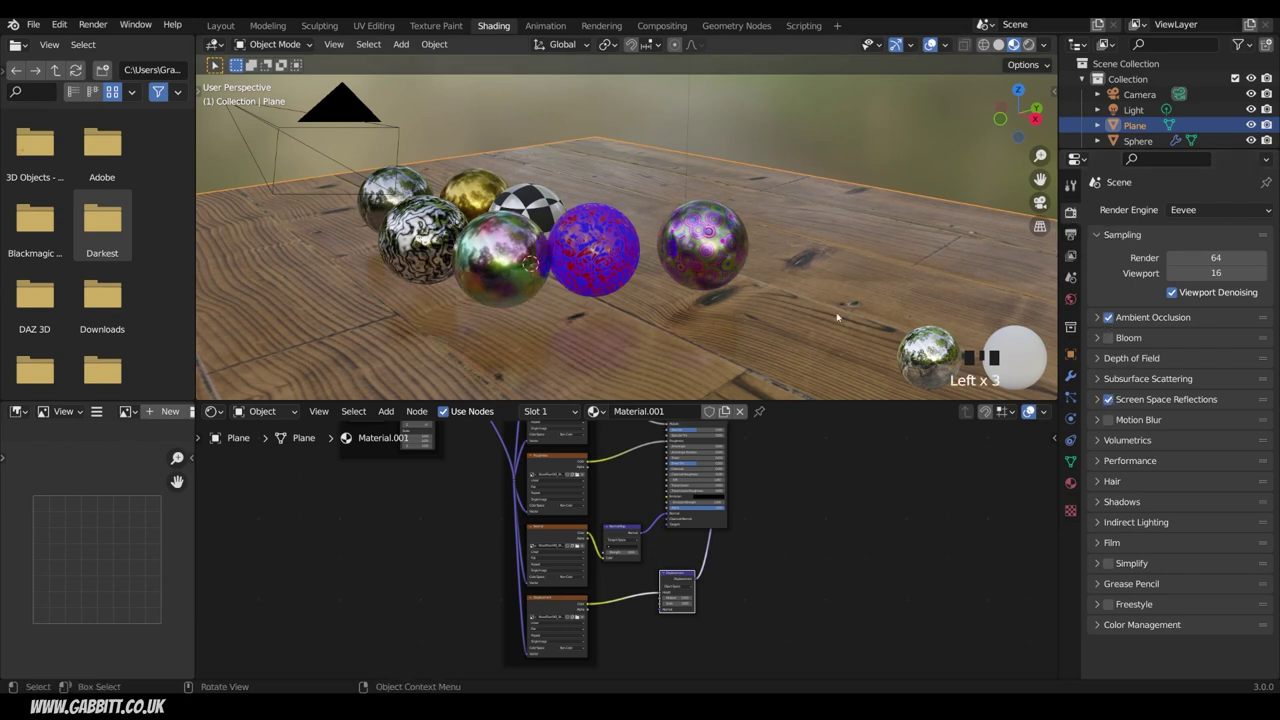
Step: Change the render engine to Cycles and display the viewport in Rendered shading
left_click(1227, 211)
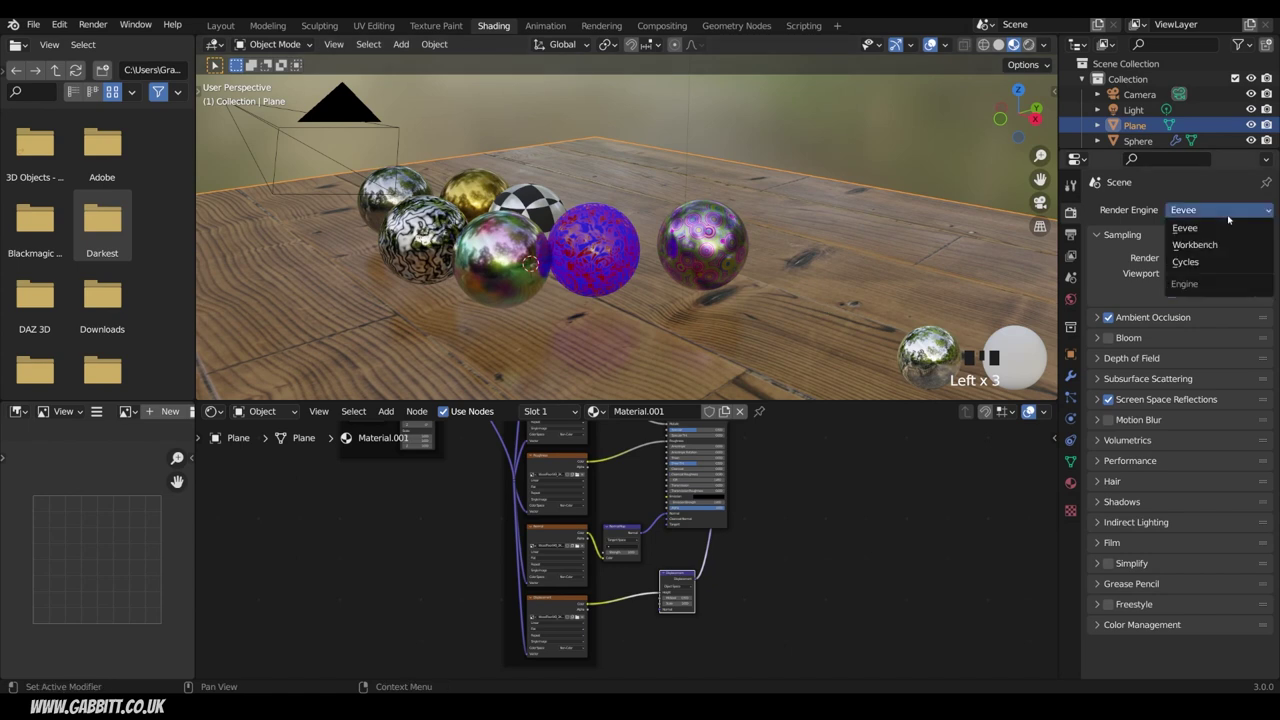
left_click(1205, 265)
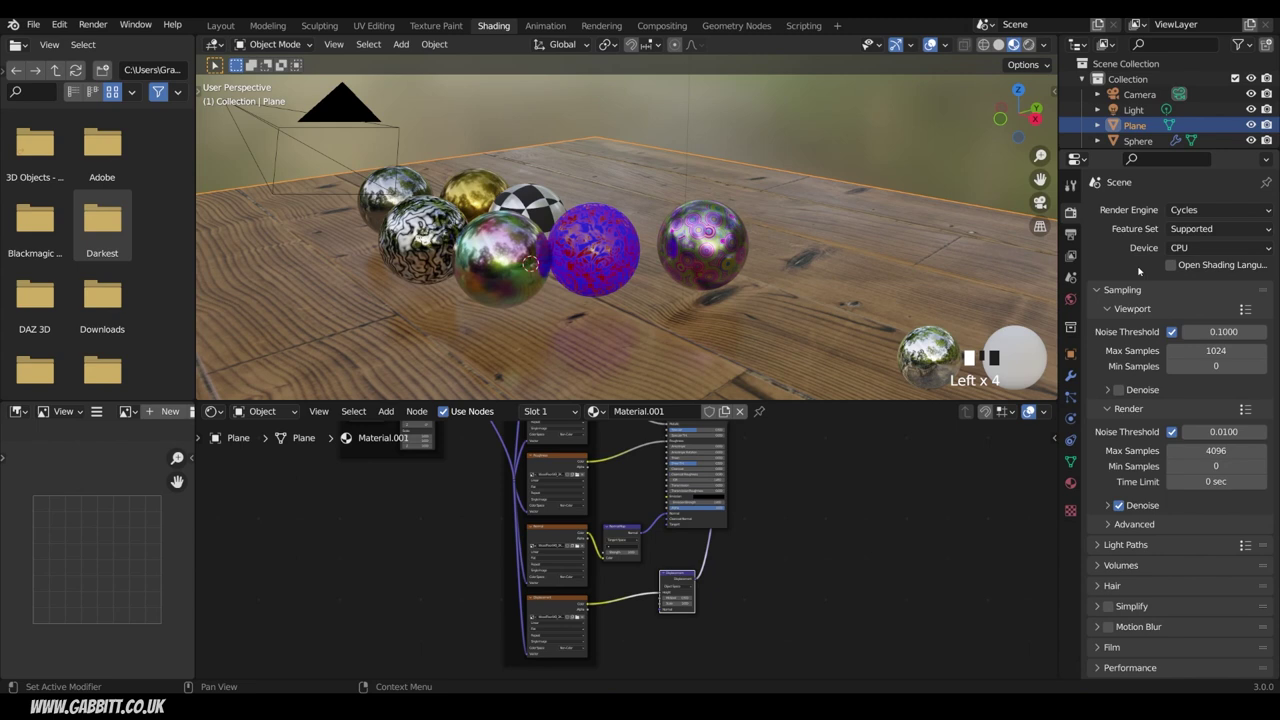
left_click(1028, 45)
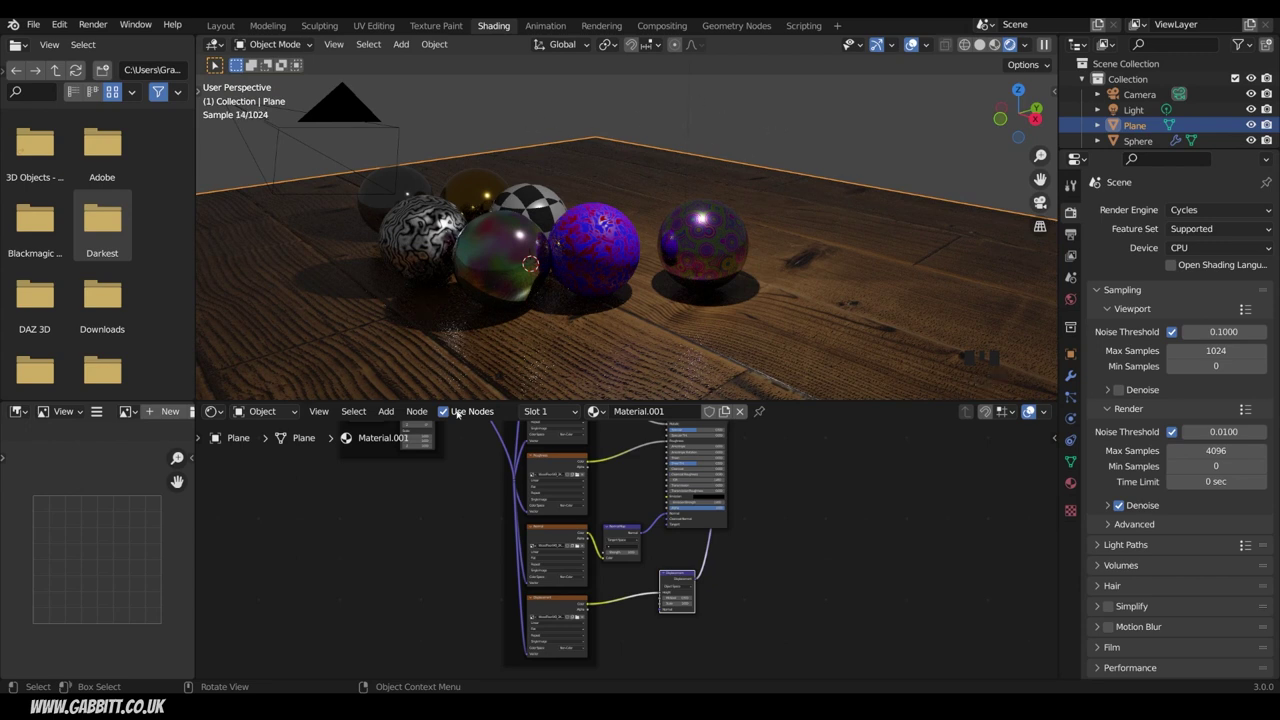
Step: Switch the shader editor from object materials to the World shader
left_click(272, 413)
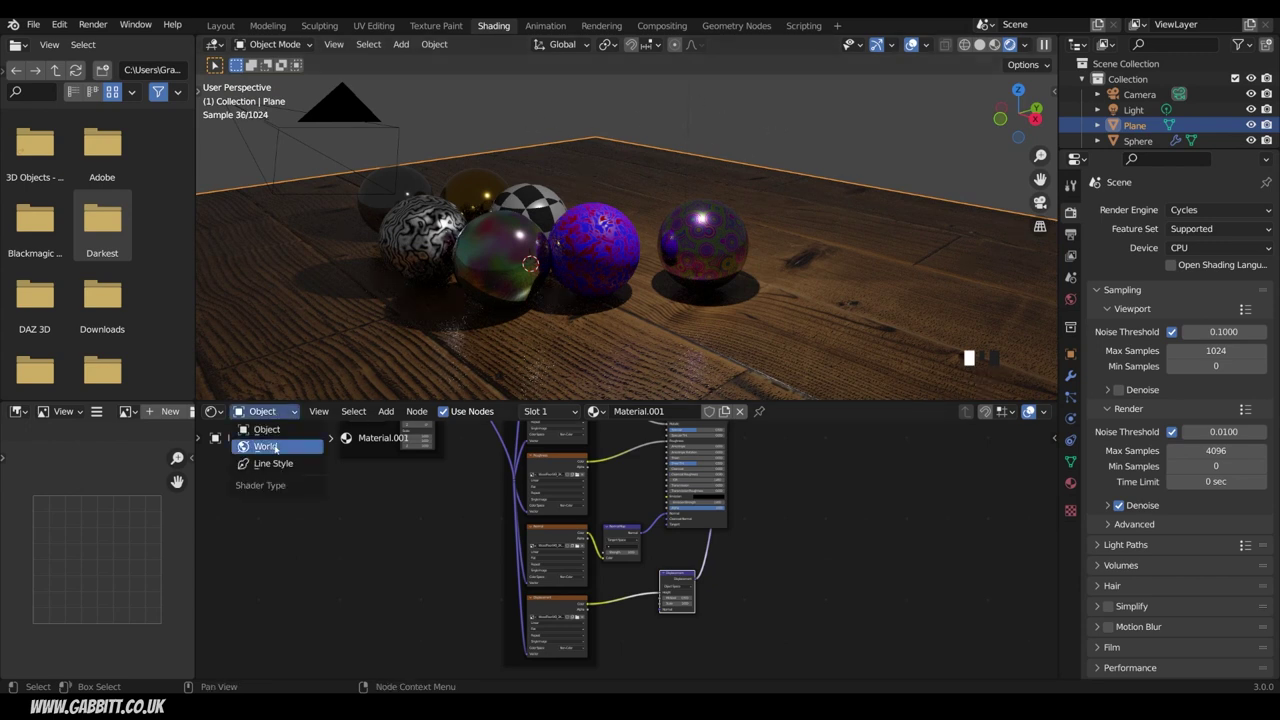
left_click(266, 447)
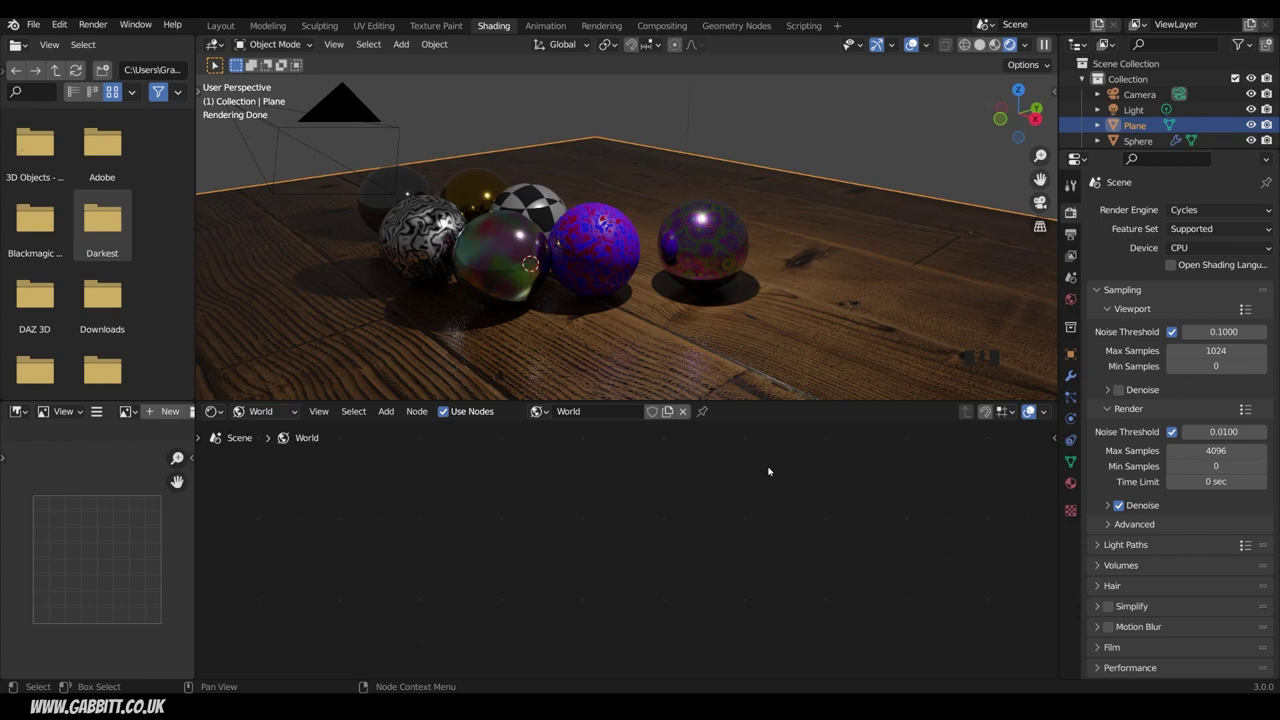
Step: Add an Environment Texture node to the World shader, placed before the Background node
key("Home")
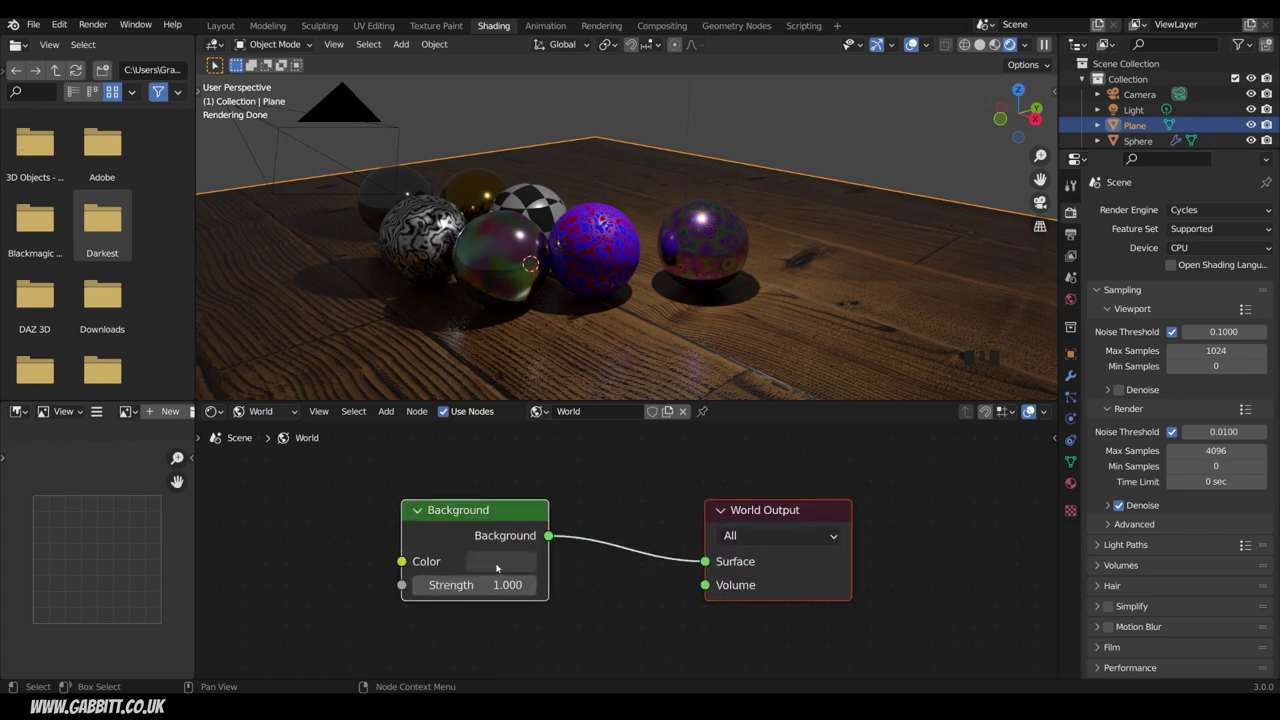
middle_click_drag(583, 588, 761, 568)
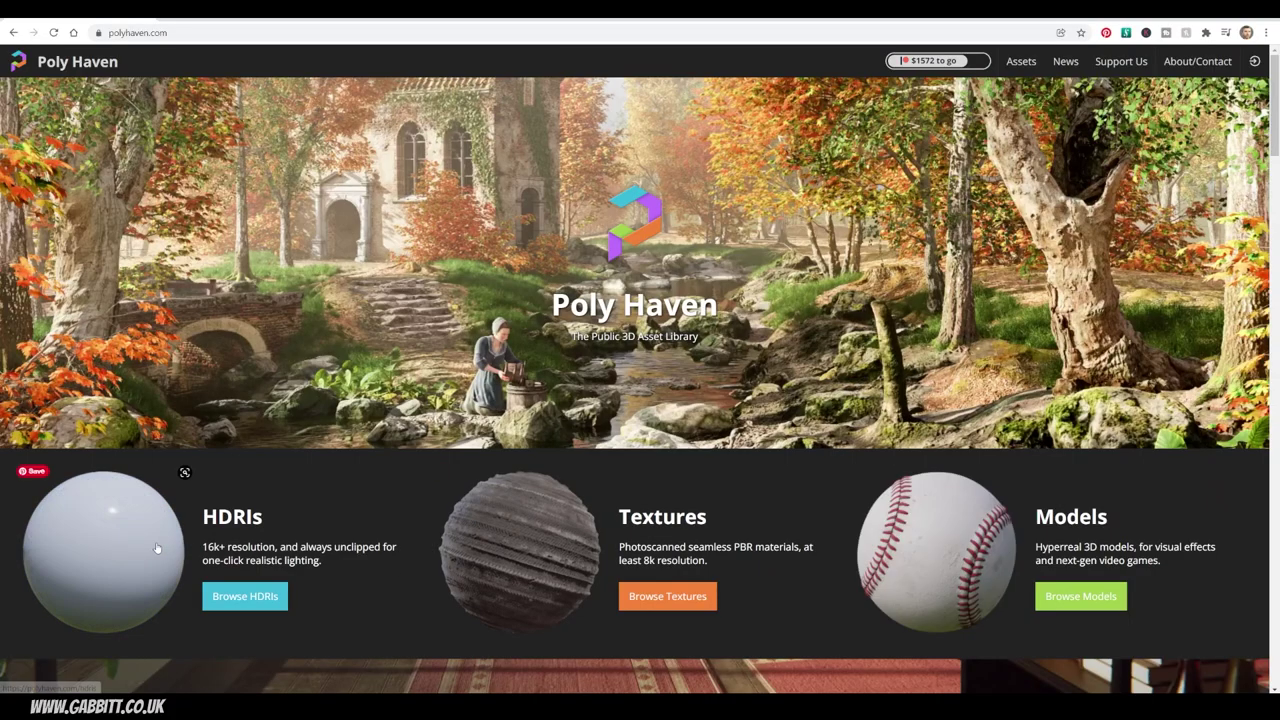
left_click(148, 512)
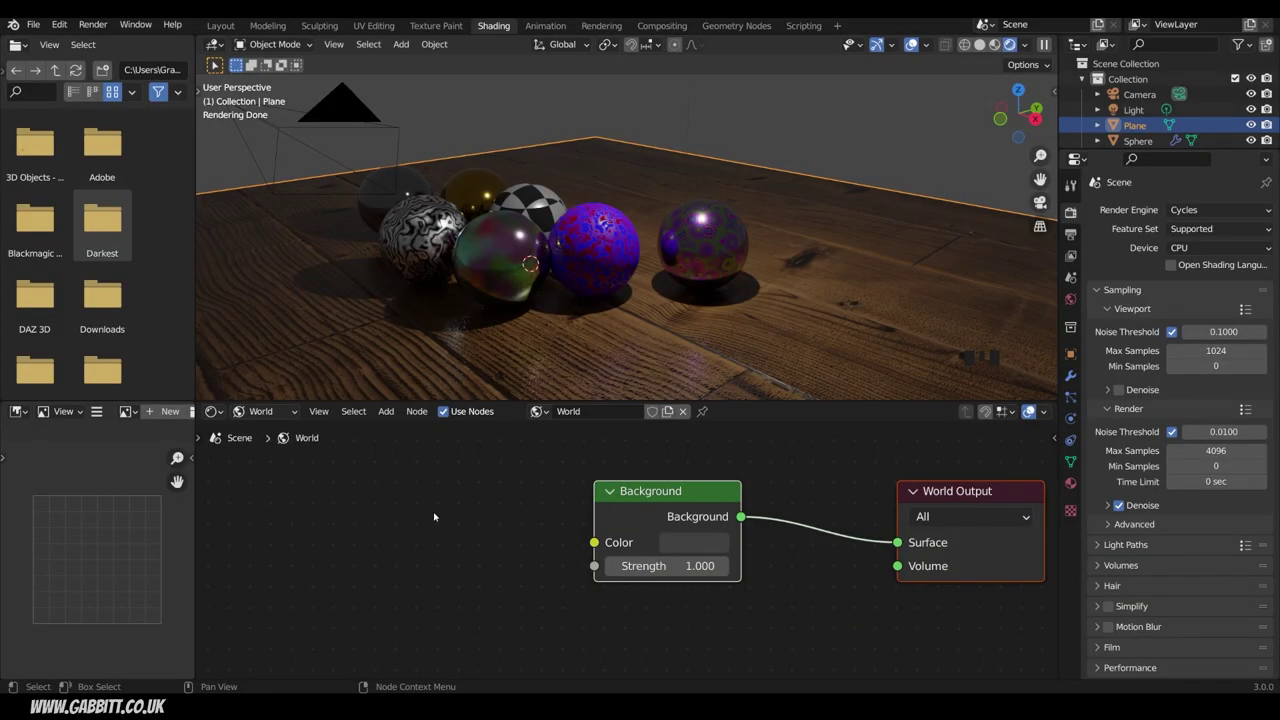
key("shift+a")
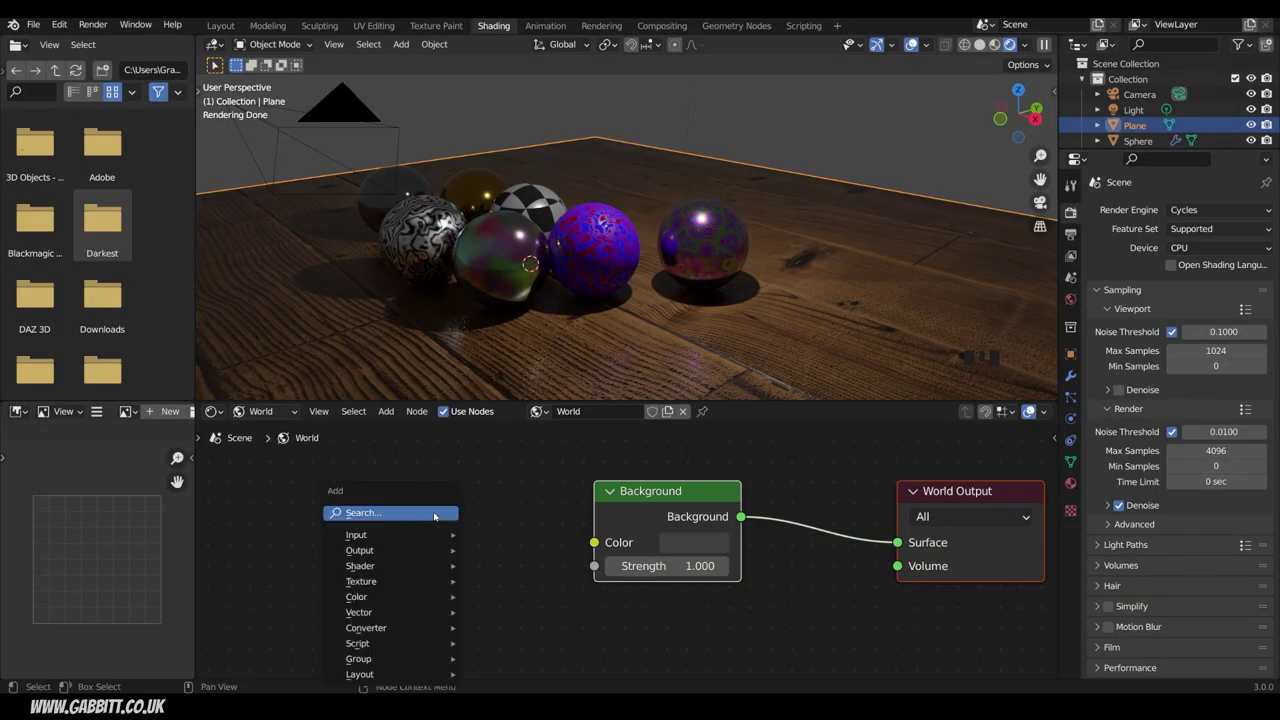
mouse_move(418, 581)
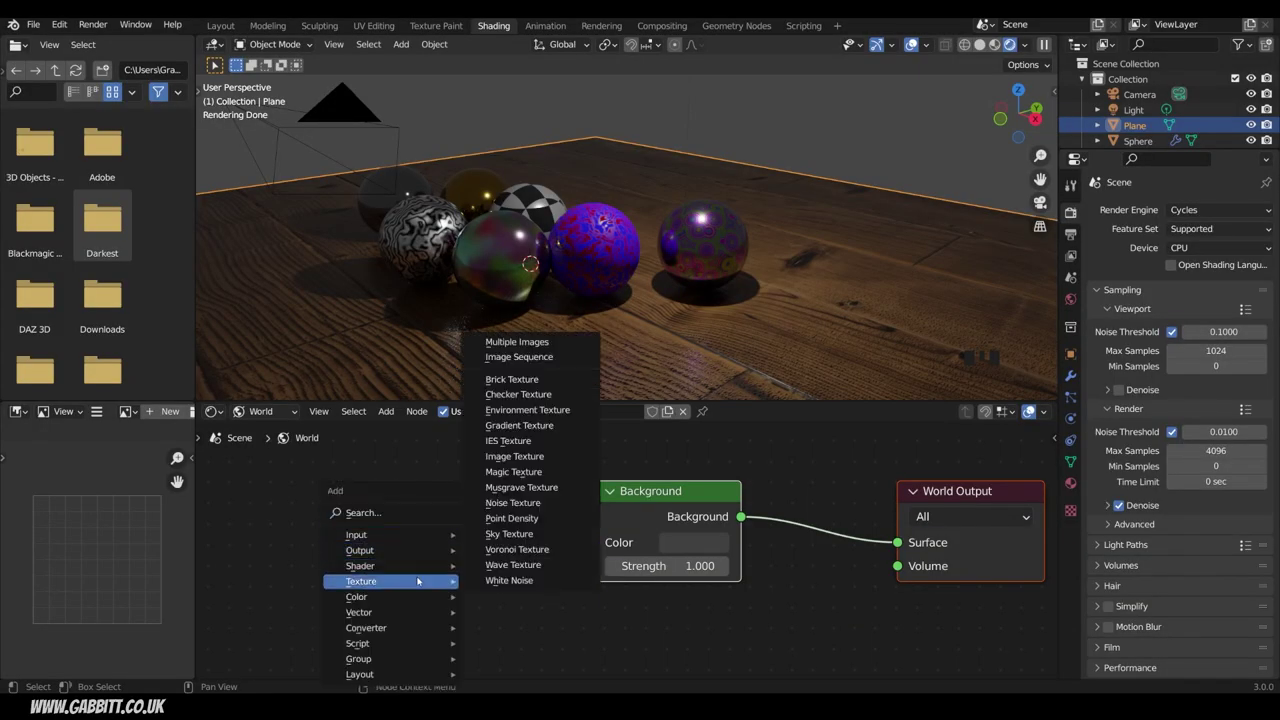
left_click(522, 410)
left_click(276, 483)
Step: Load artist_workshop_2k.hdr from the hdri folder into the Environment Texture and connect its Color output to the Background node's Color
left_click(462, 549)
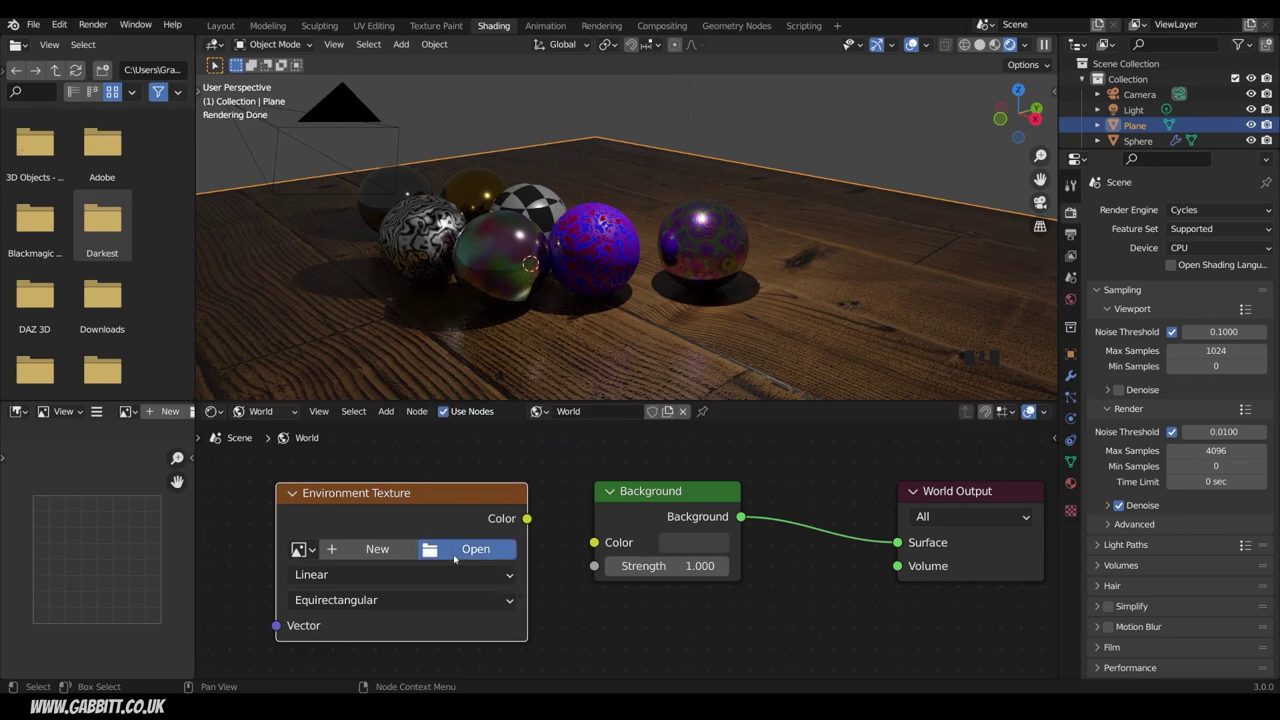
scroll(398, 535, "down", 2)
left_click(273, 550)
scroll(570, 455, "down", 3)
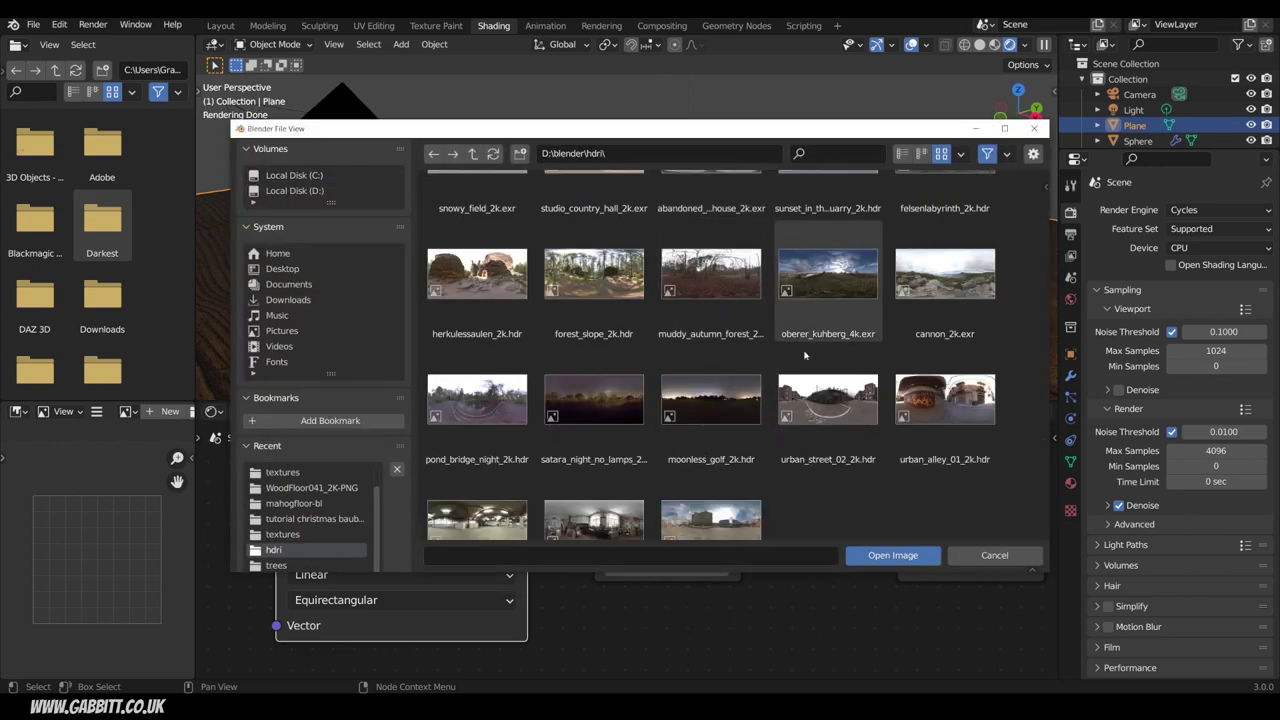
left_click(570, 455)
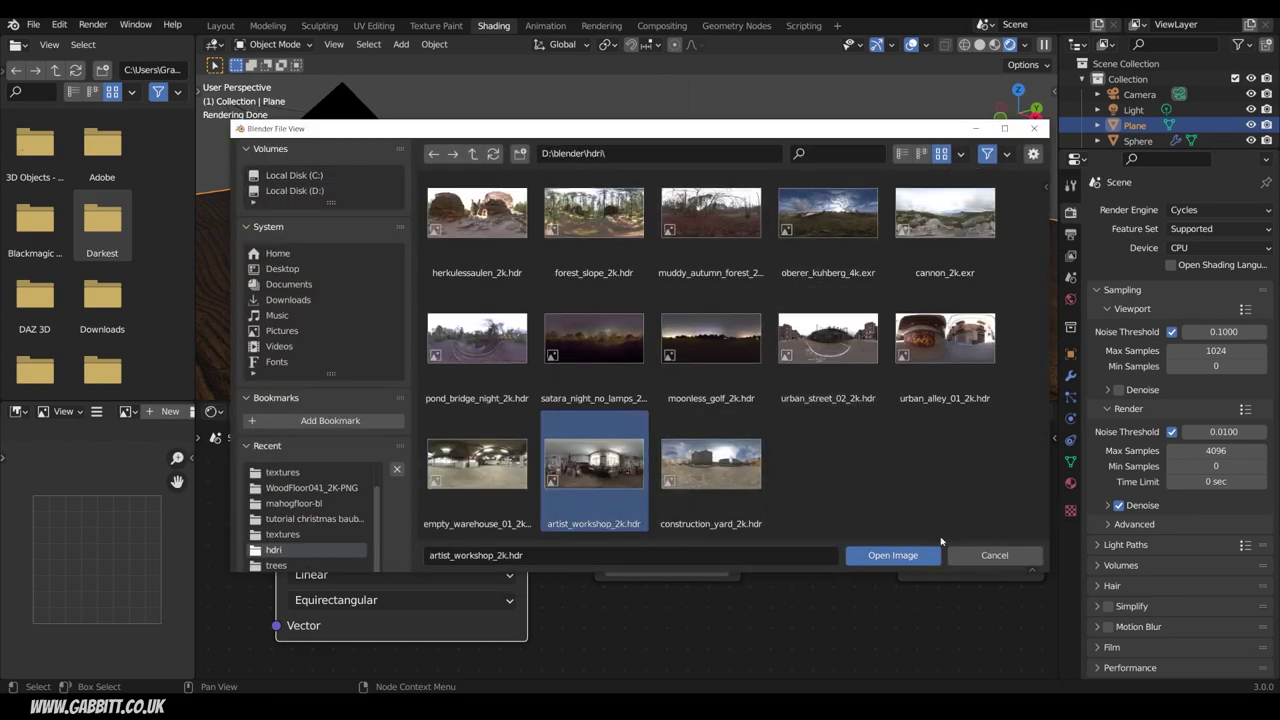
left_click(912, 557)
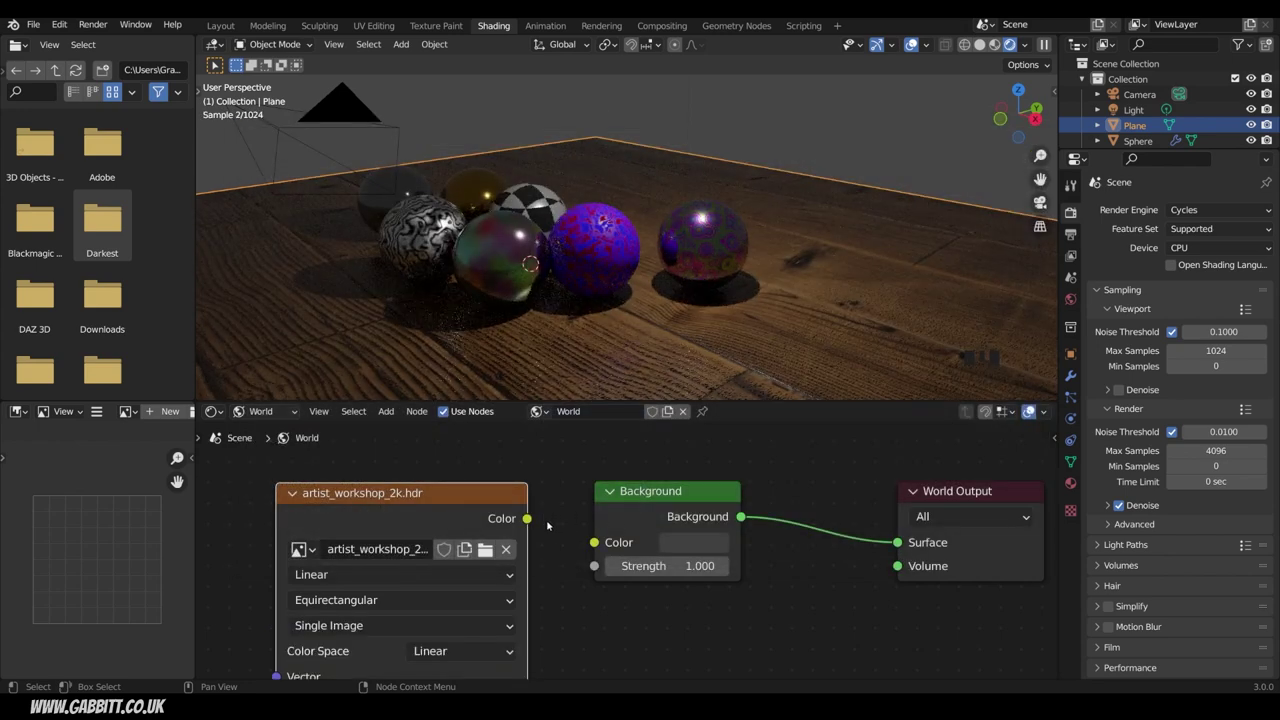
left_click_drag(528, 519, 594, 542)
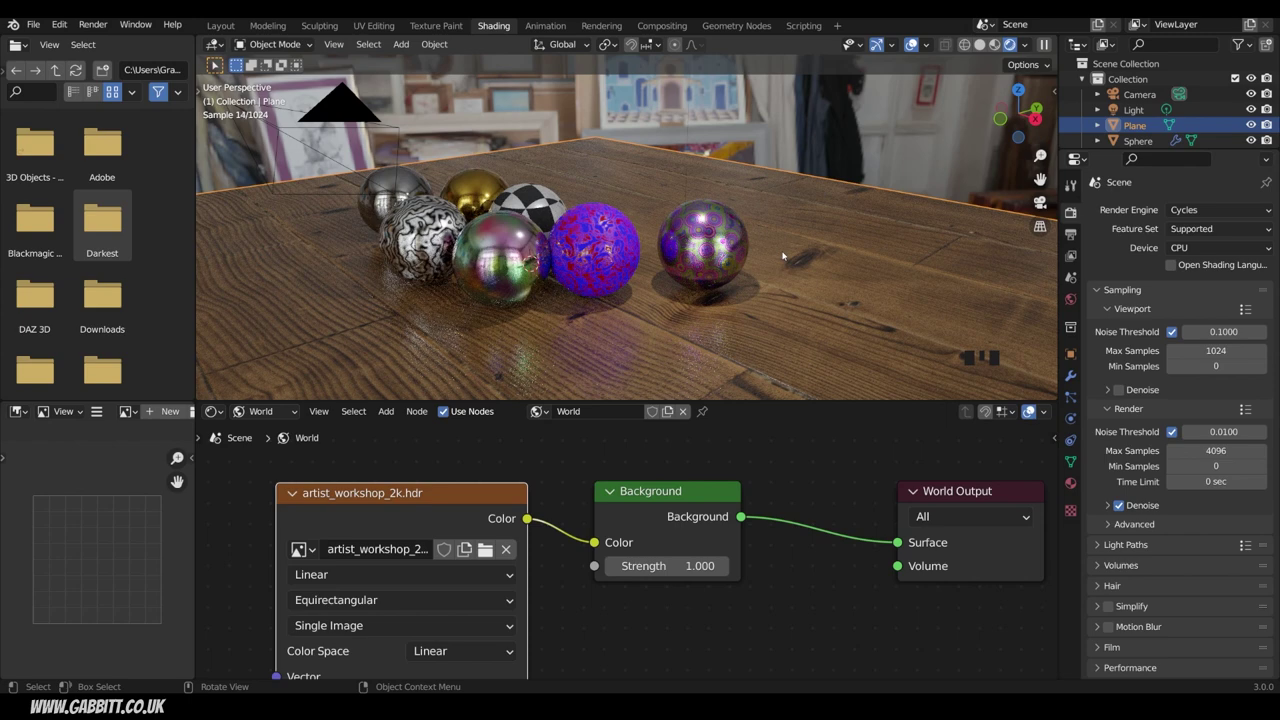
Step: Set the Cycles render device to GPU Compute and enable viewport Denoise
left_click(1220, 247)
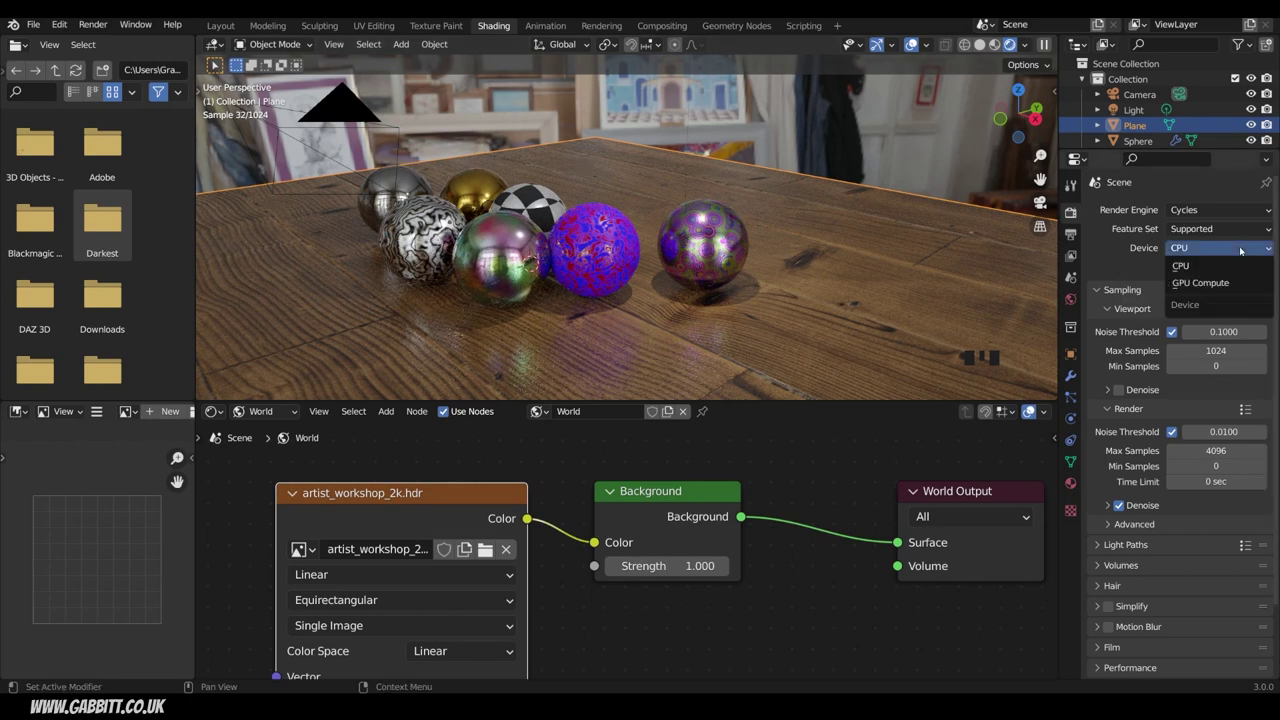
left_click(1200, 284)
left_click(1148, 372)
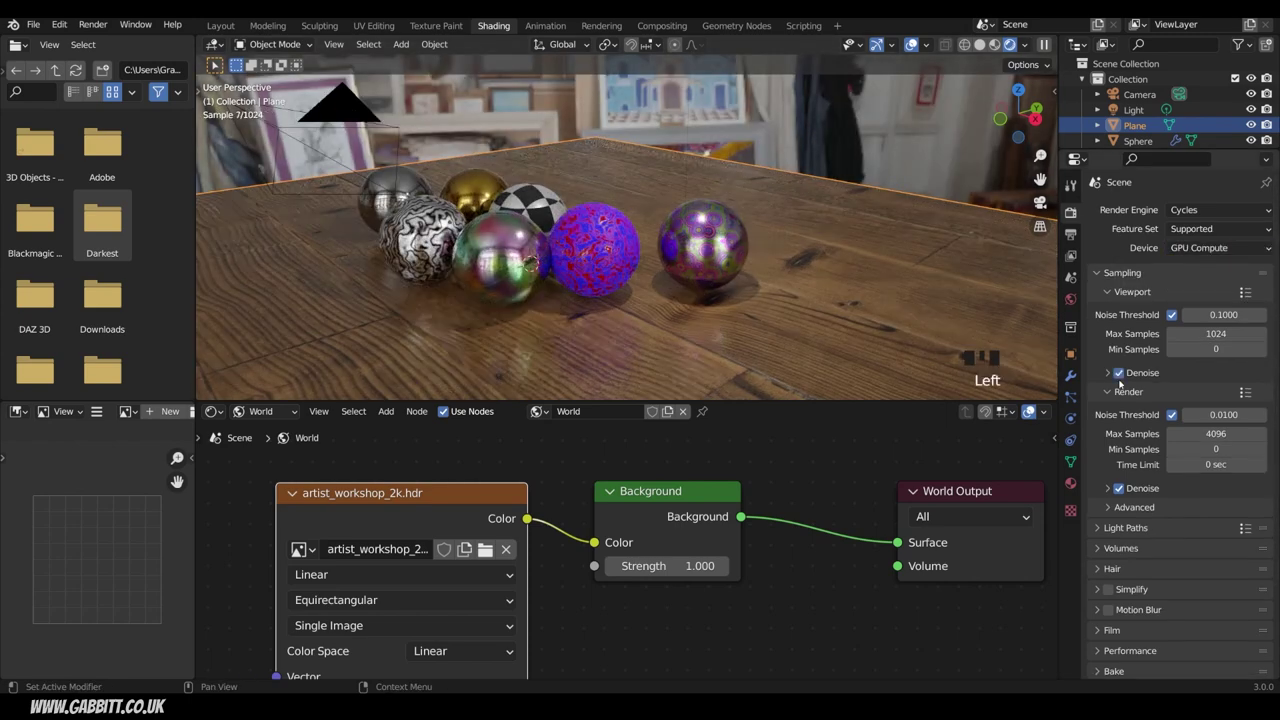
middle_click_drag(600, 320, 706, 325)
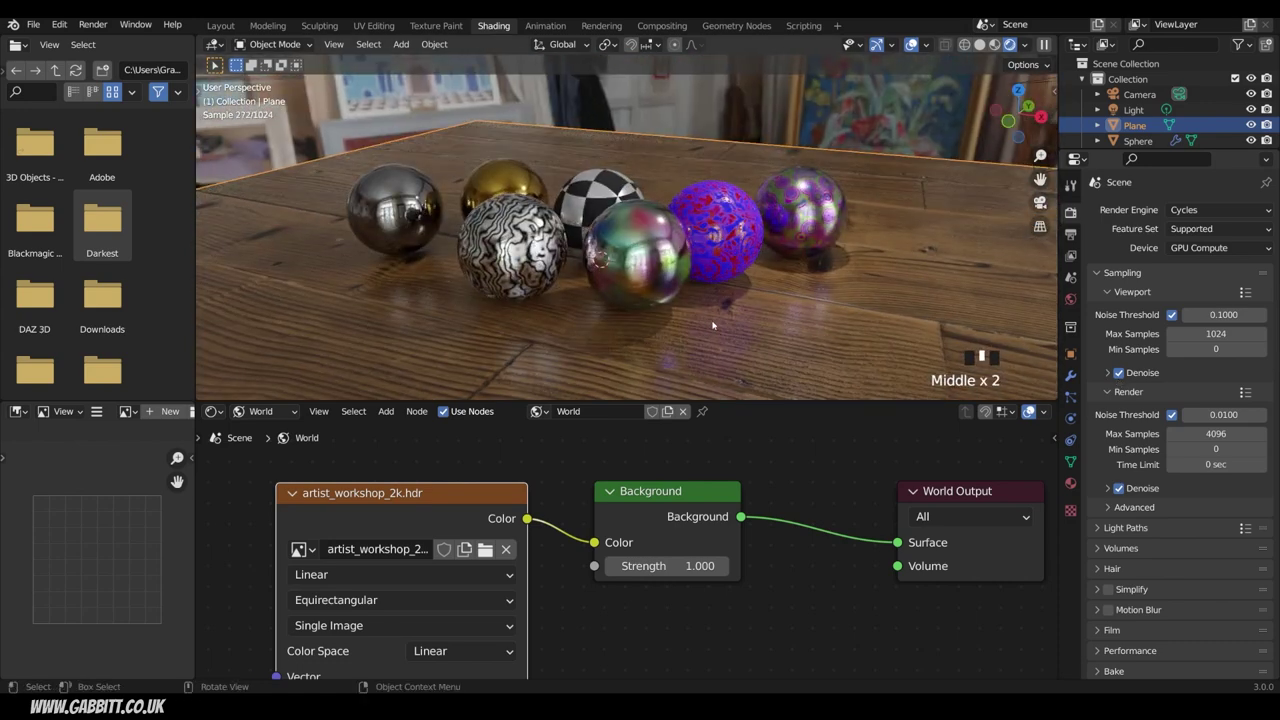